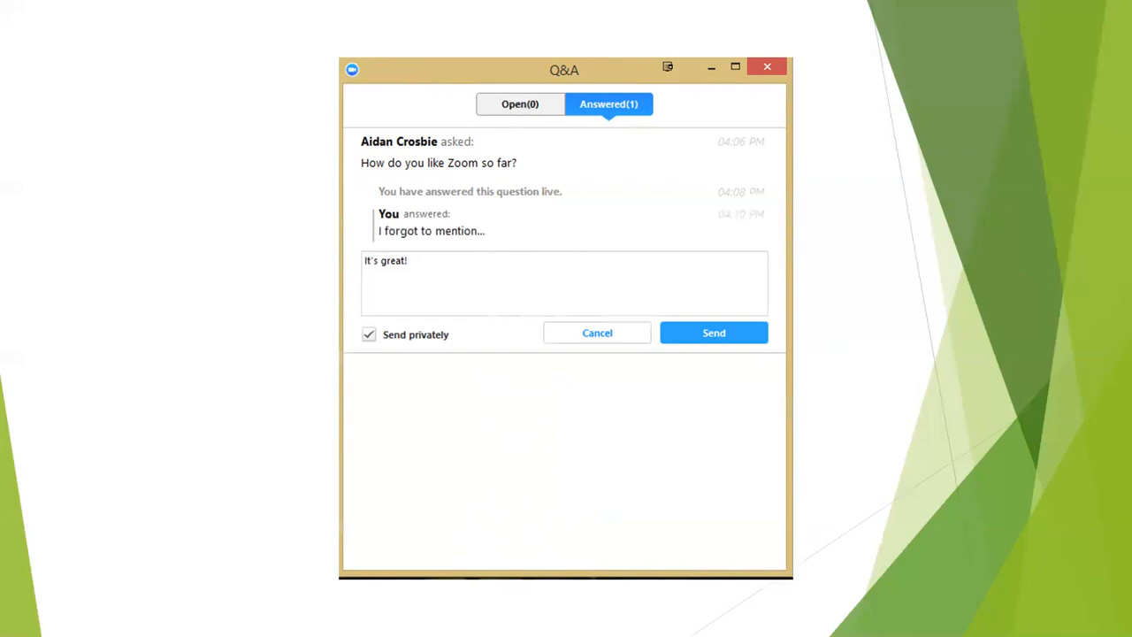
# - End the slide show, minimise the presentation and switch to the Totara 12 Demo site in Chrome
pyautogui.press('Escape')
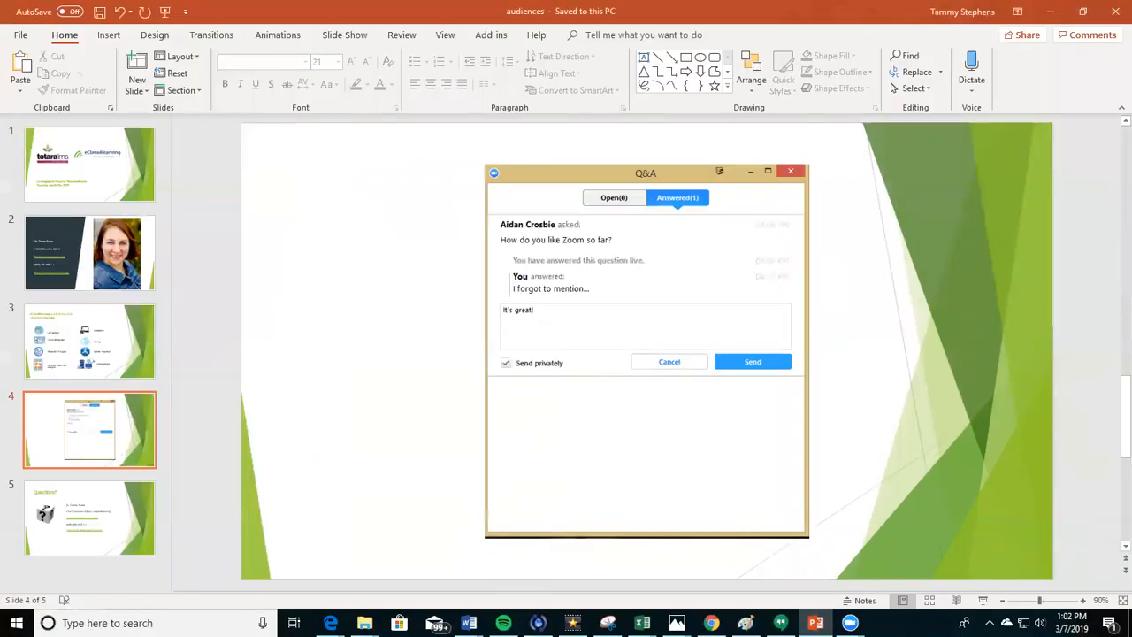
pyautogui.click(1052, 21)
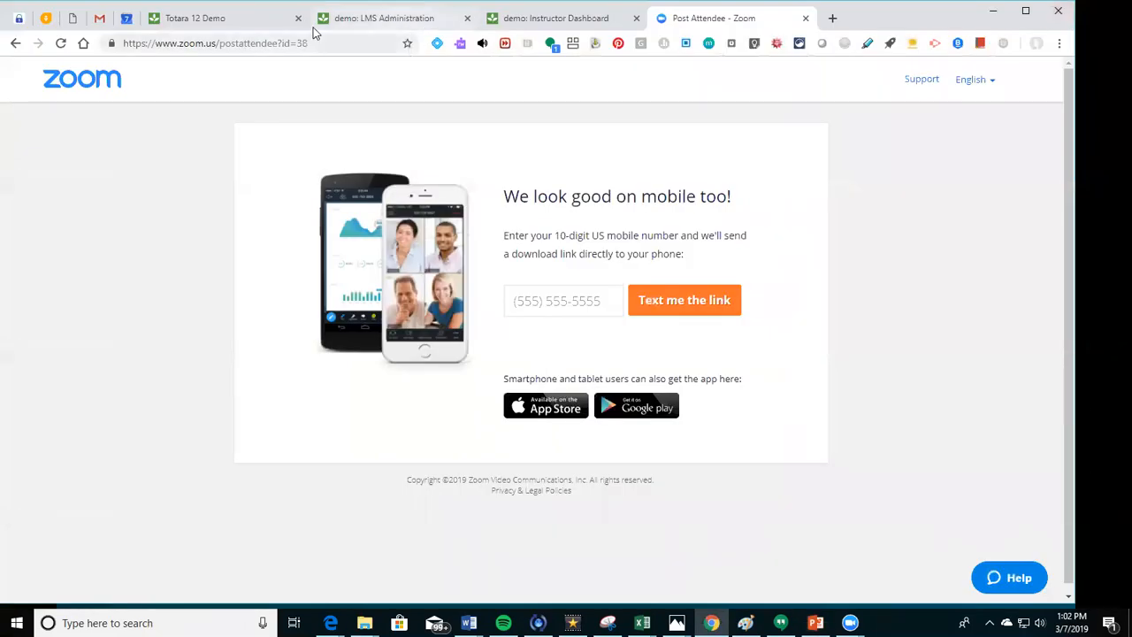
pyautogui.click(249, 26)
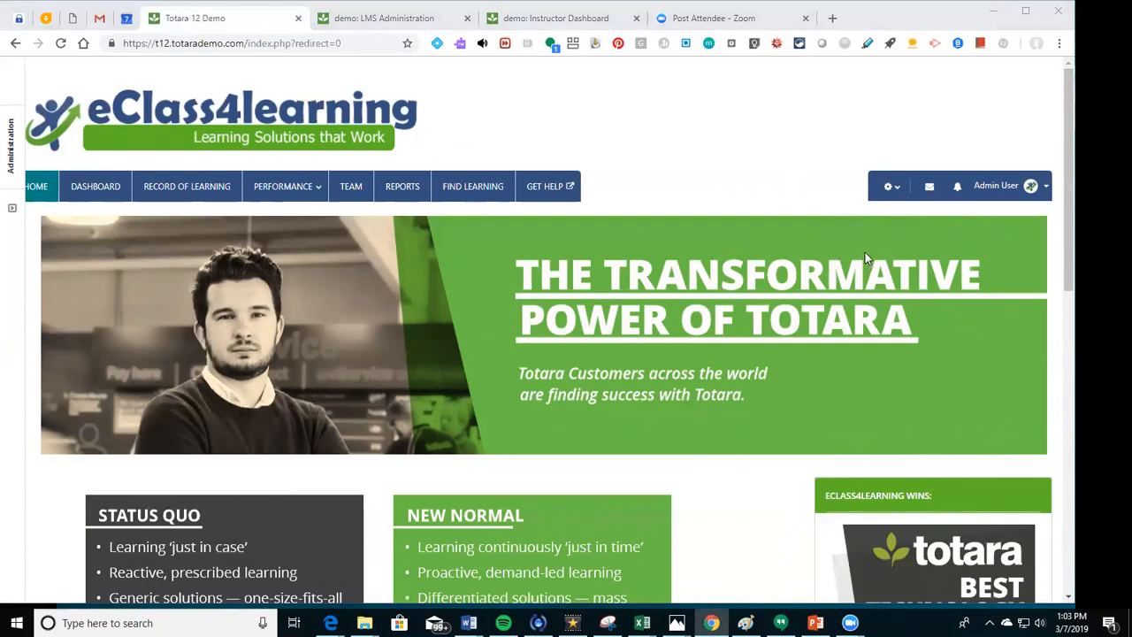
# - Open the San Diego County organization framework from site administration and review its hierarchy of organizations
pyautogui.click(891, 189)
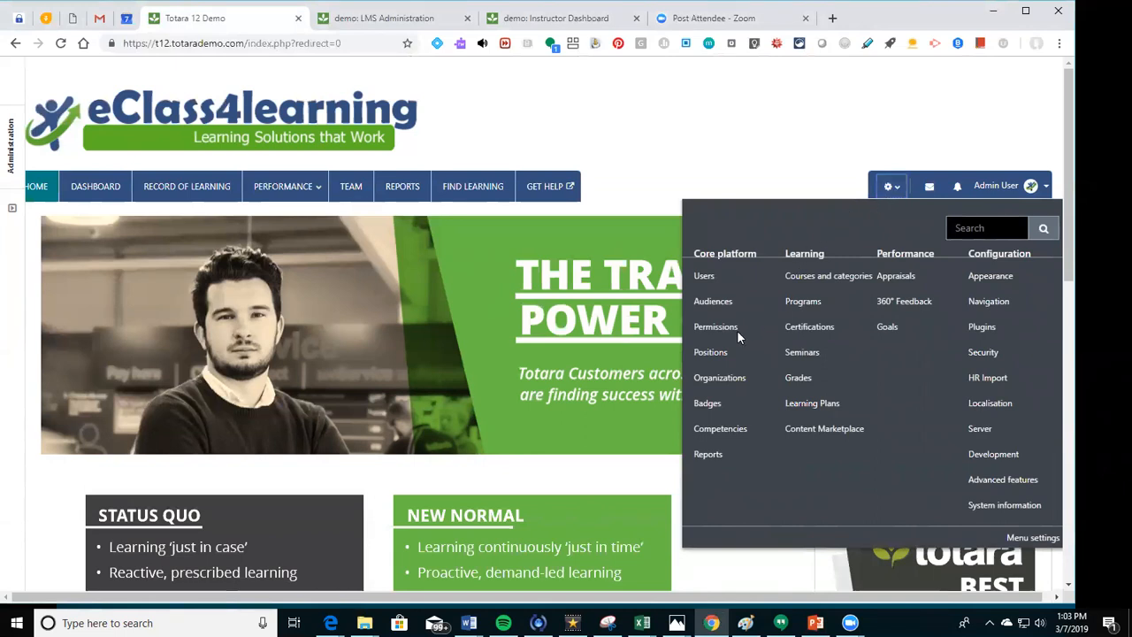
pyautogui.click(703, 380)
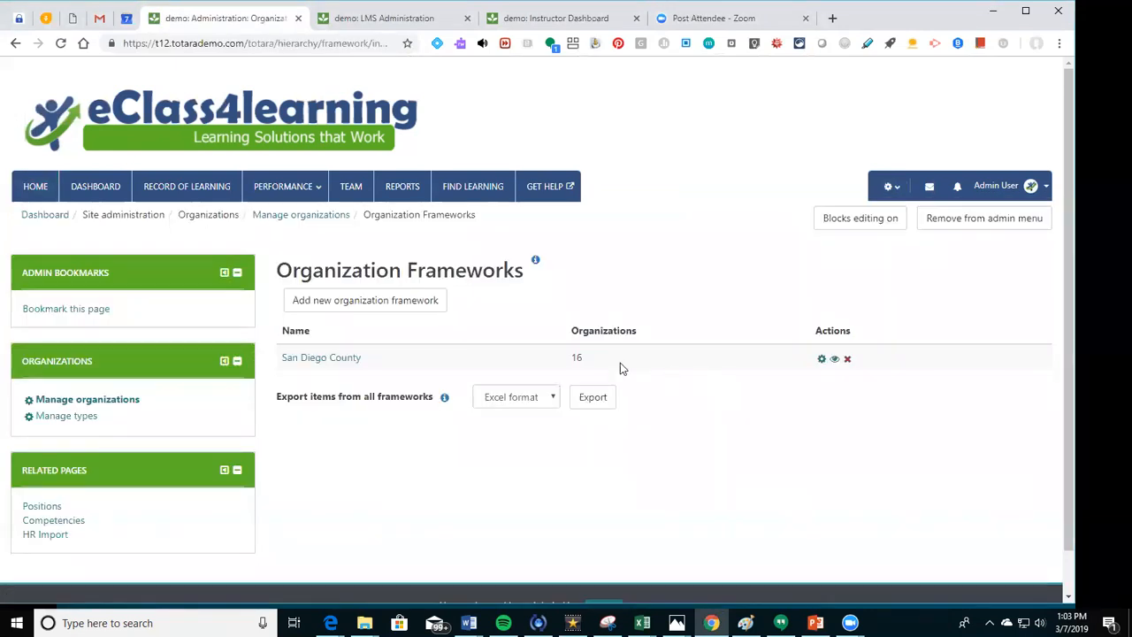
pyautogui.click(353, 360)
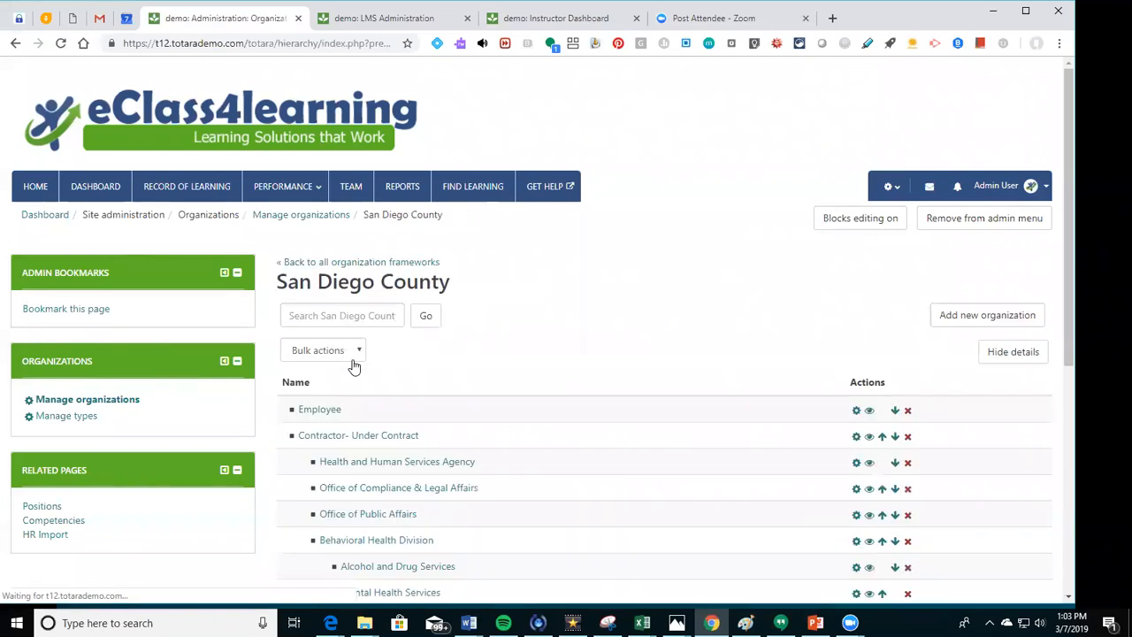
pyautogui.moveTo(1073, 250); pyautogui.dragTo(1077, 406)
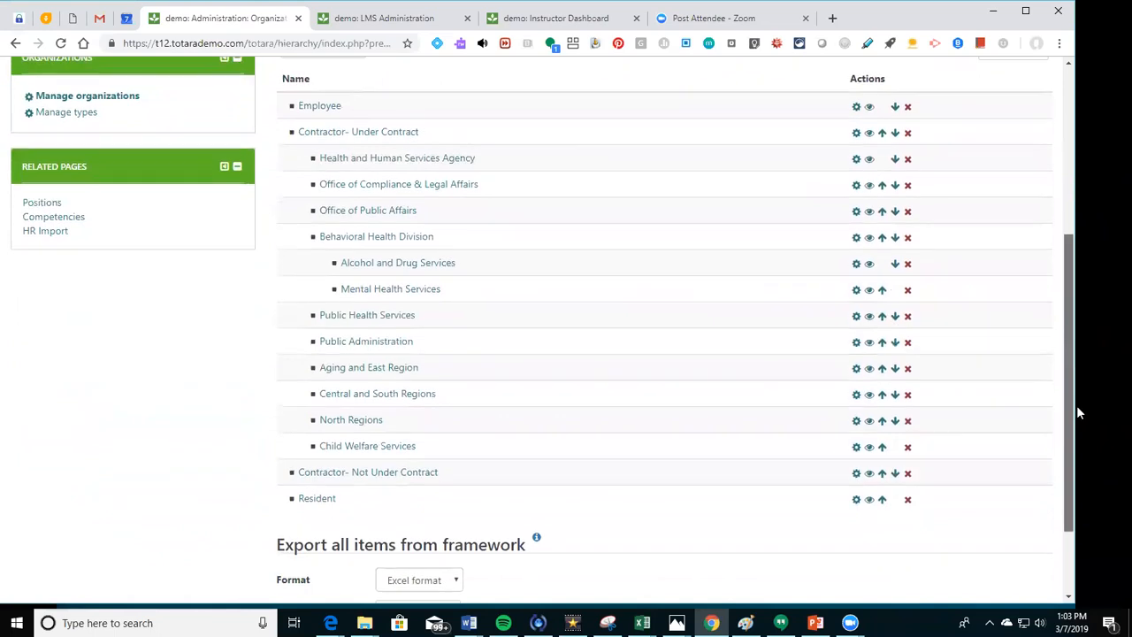
pyautogui.moveTo(1076, 405); pyautogui.dragTo(1076, 387)
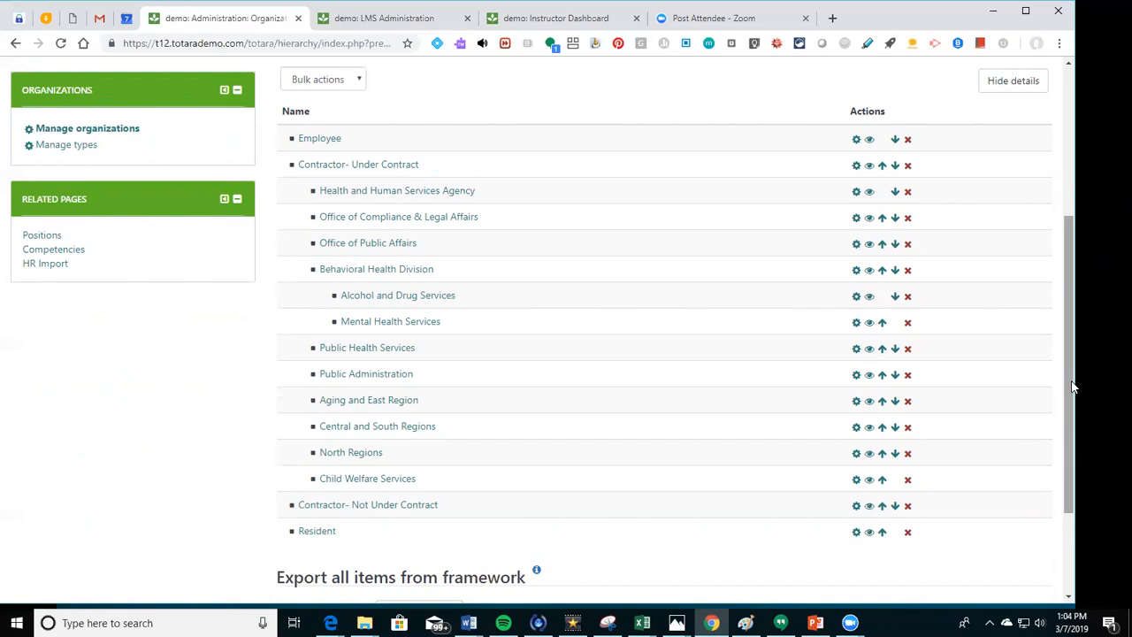
pyautogui.moveTo(1070, 408); pyautogui.dragTo(1051, 270)
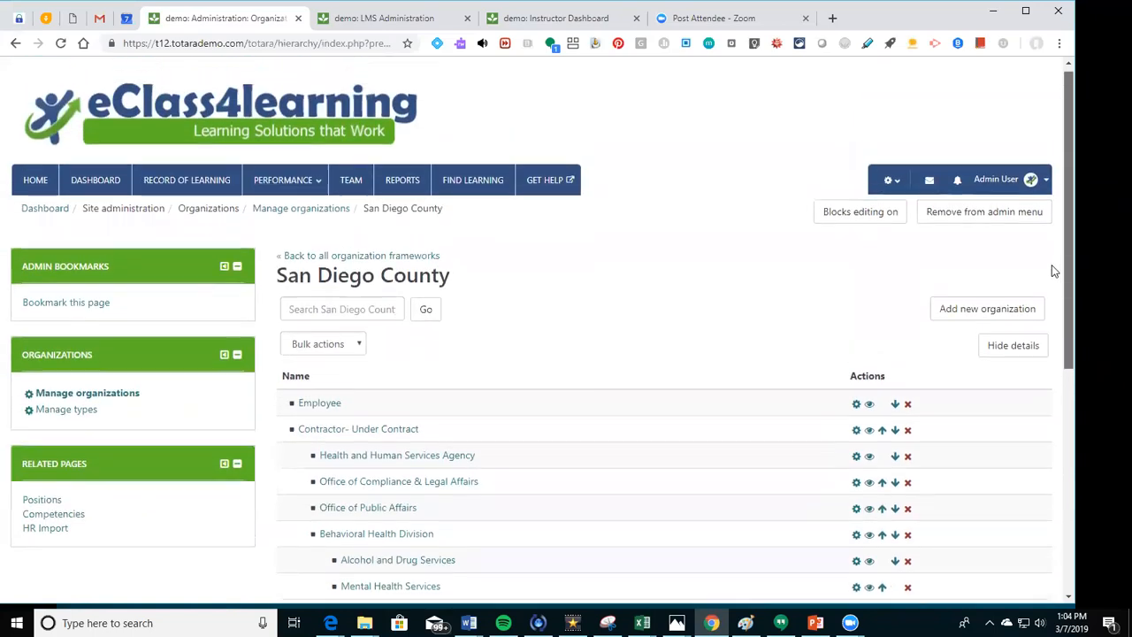
# - Open the San Diego position framework from site administration to view its positions
pyautogui.click(891, 180)
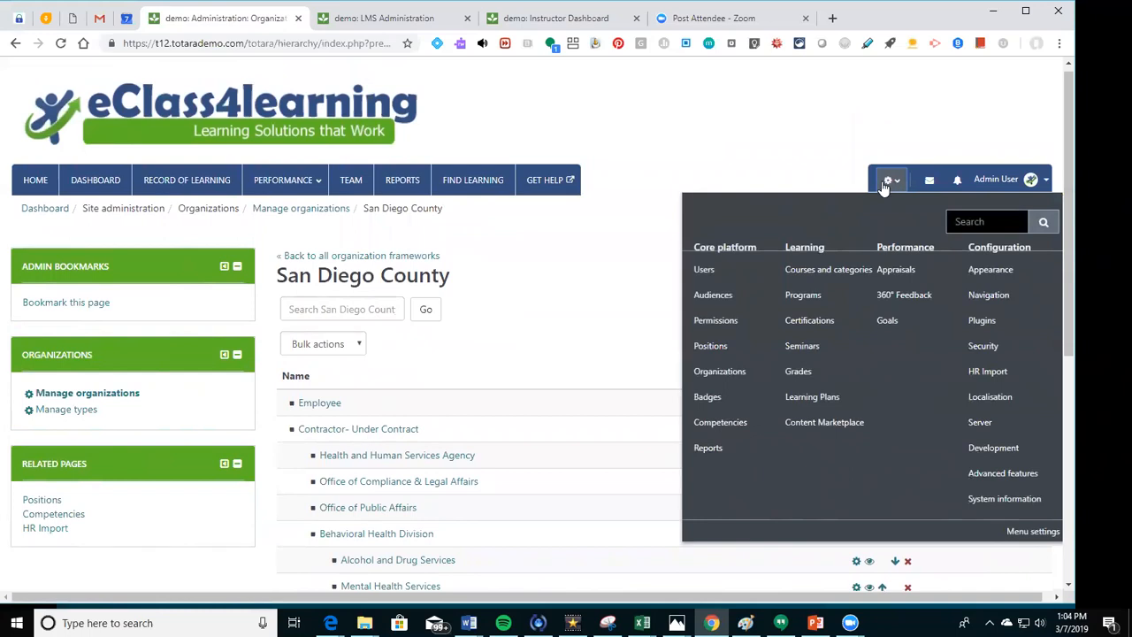
pyautogui.click(714, 350)
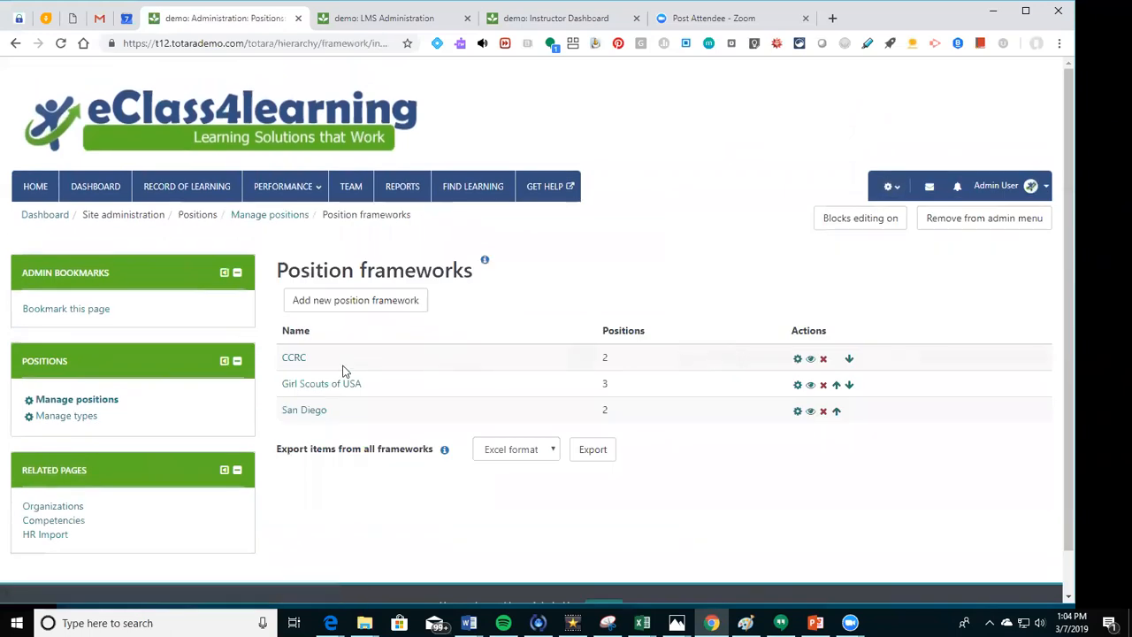
pyautogui.click(301, 410)
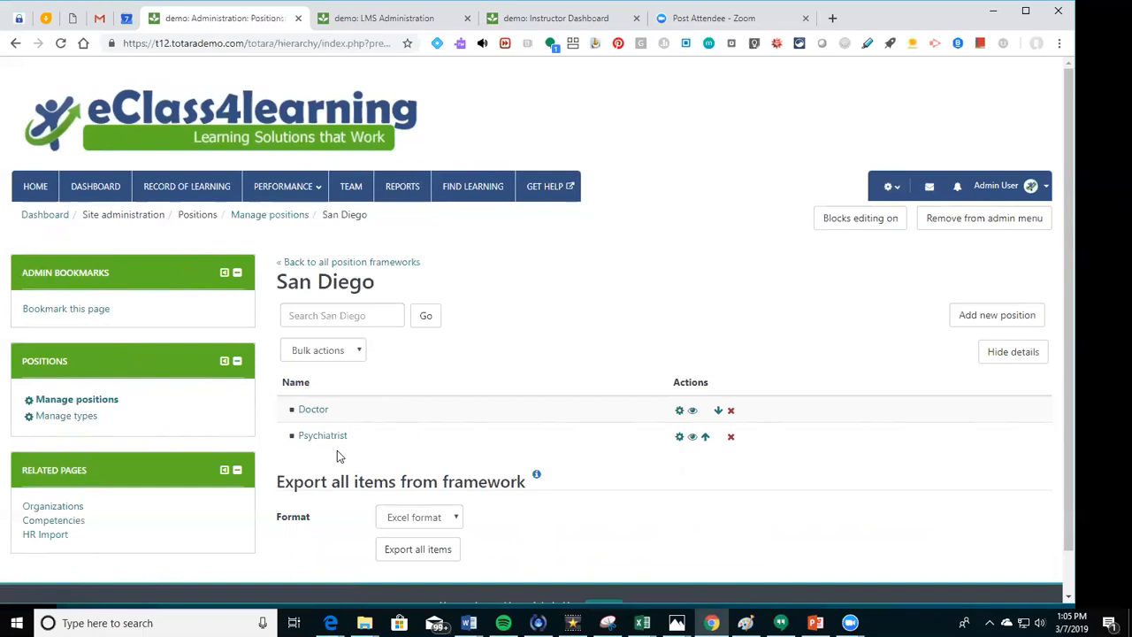
# - Open the system audiences in site administration and review the list of audiences with their members and types
pyautogui.click(890, 193)
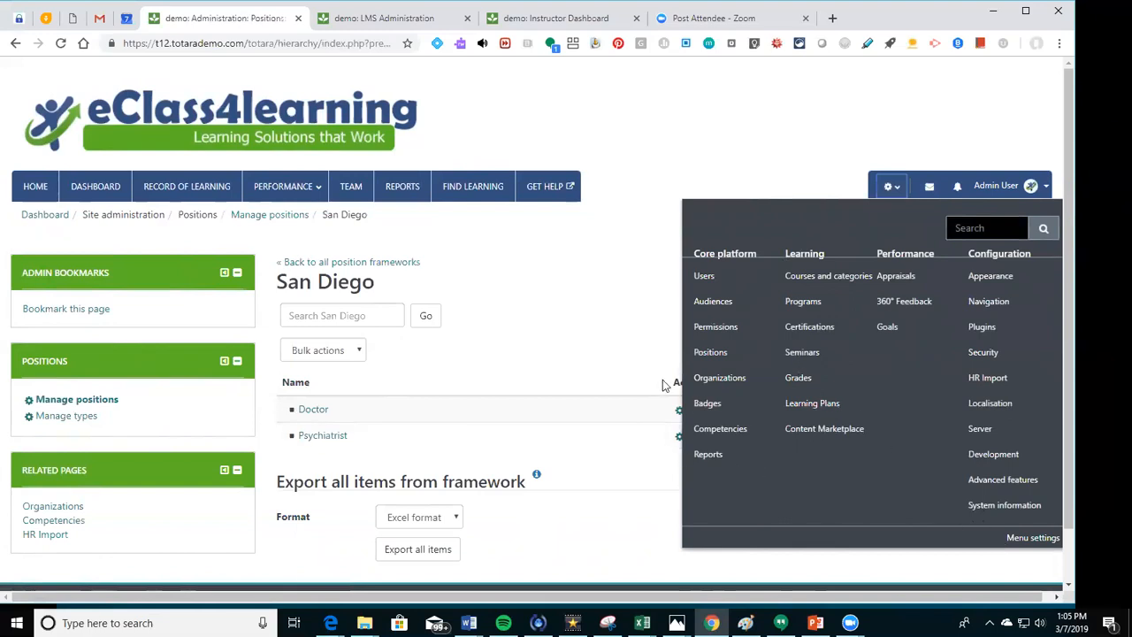
pyautogui.click(709, 305)
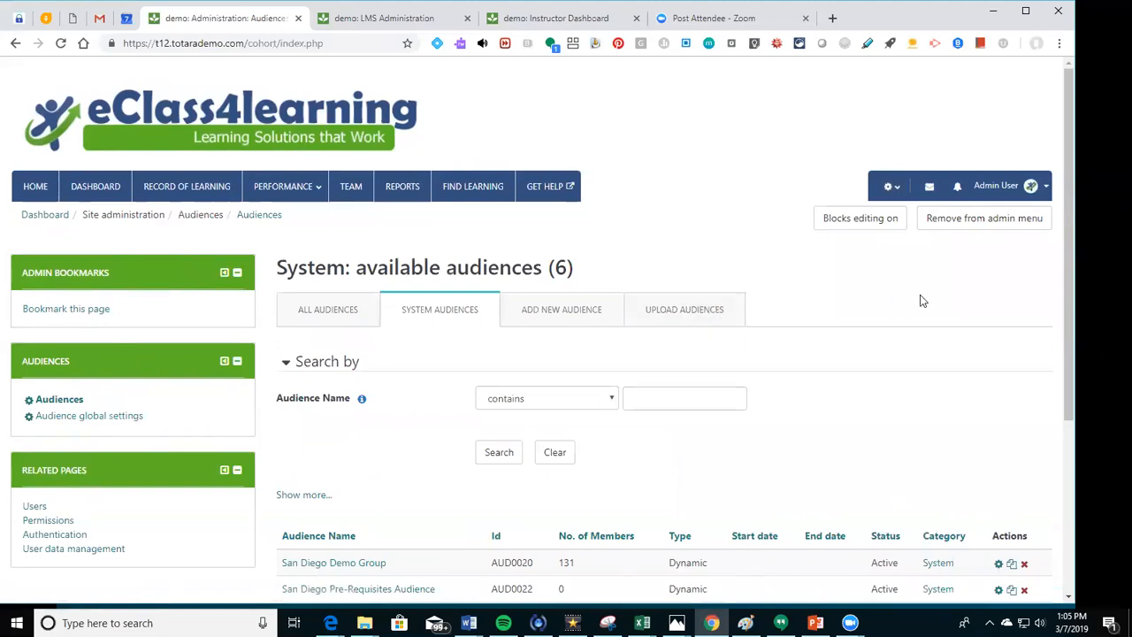
pyautogui.moveTo(1066, 309); pyautogui.dragTo(1094, 459)
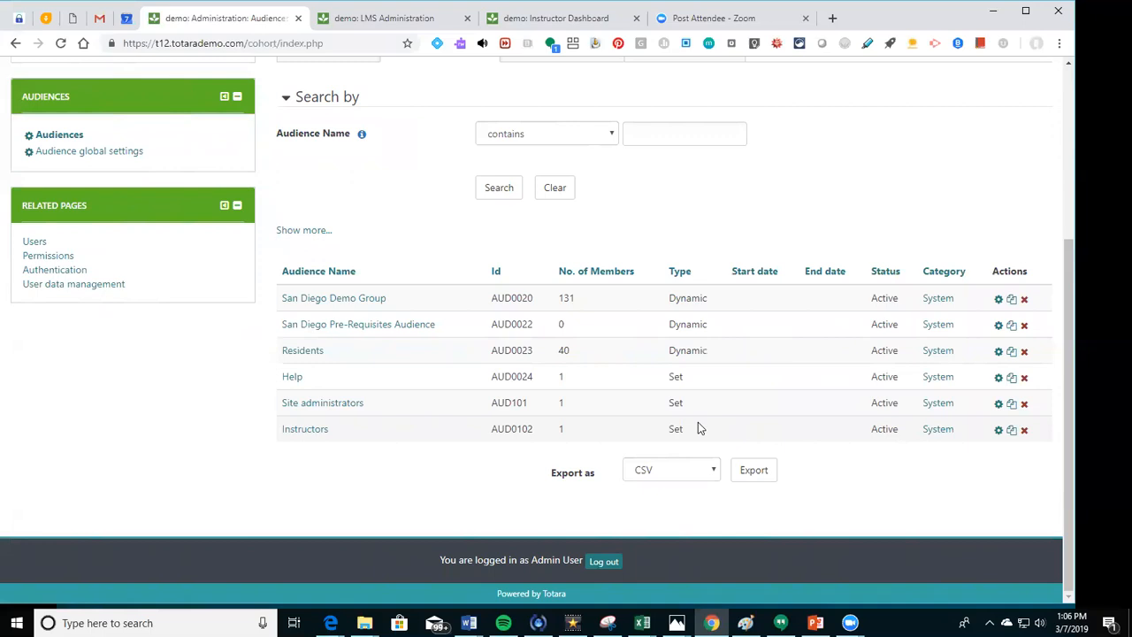
# - Open the San Diego Demo Group audience for editing and review its rule sets and membership settings
pyautogui.click(997, 299)
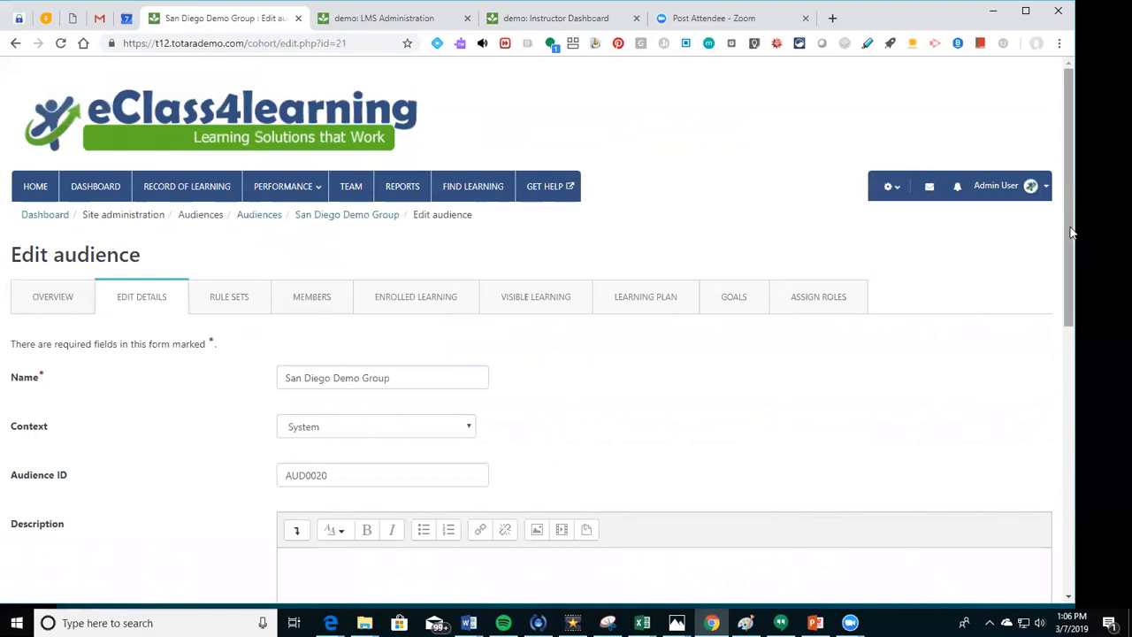
pyautogui.moveTo(1067, 235); pyautogui.dragTo(1079, 283)
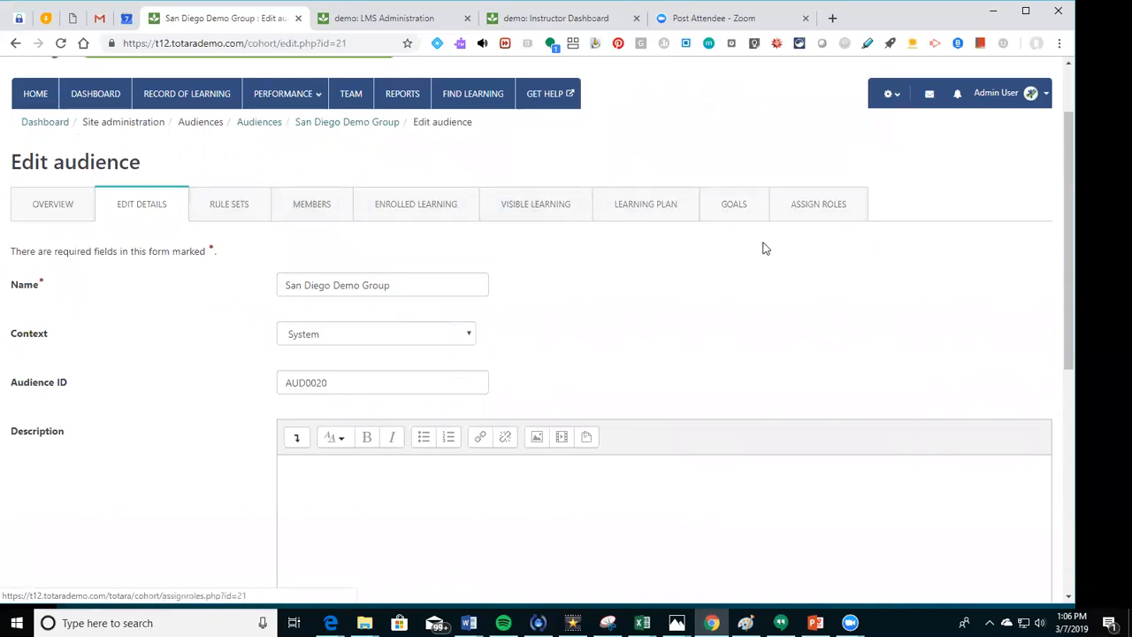
pyautogui.click(224, 205)
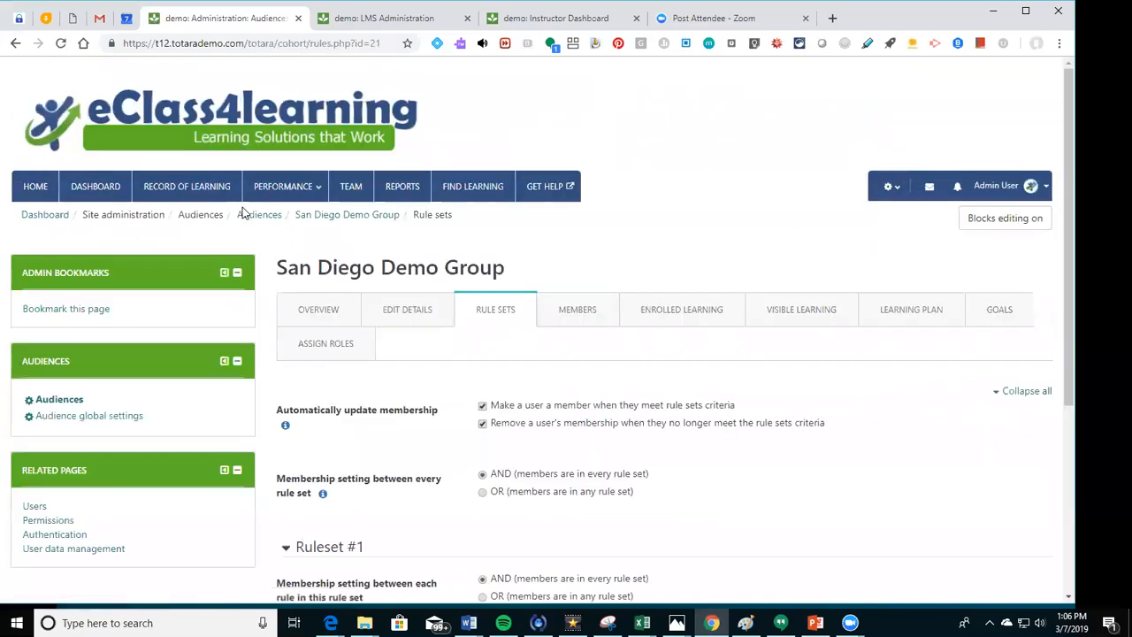
pyautogui.moveTo(1066, 205); pyautogui.dragTo(1087, 344)
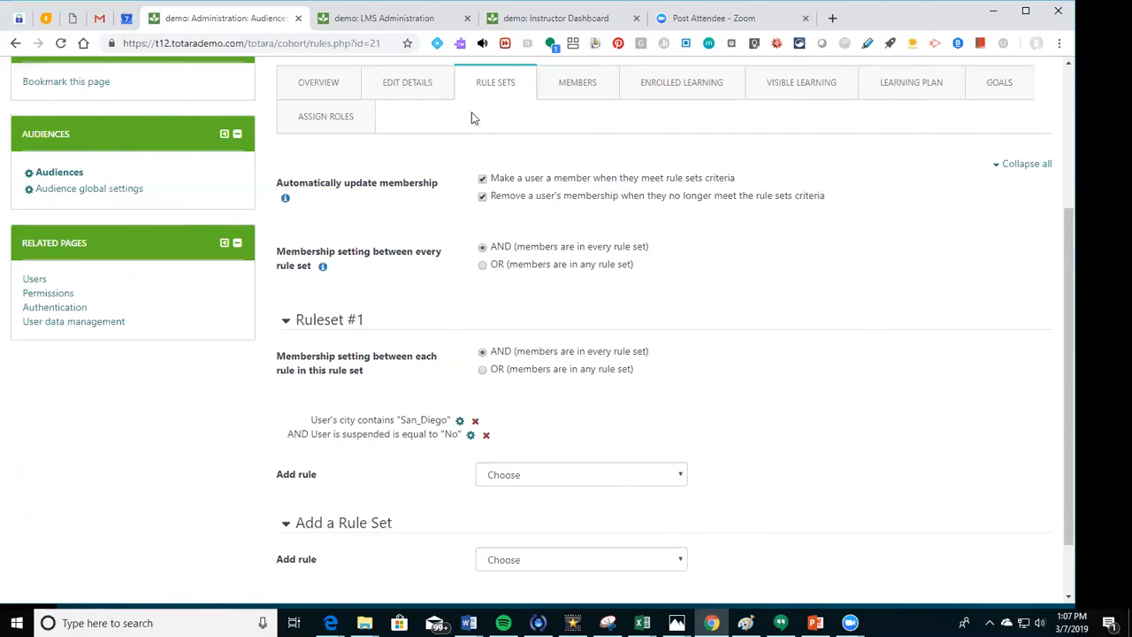
# - Examine the rule types that can be added to Ruleset #1, from user profile to system access, without choosing one
pyautogui.click(676, 478)
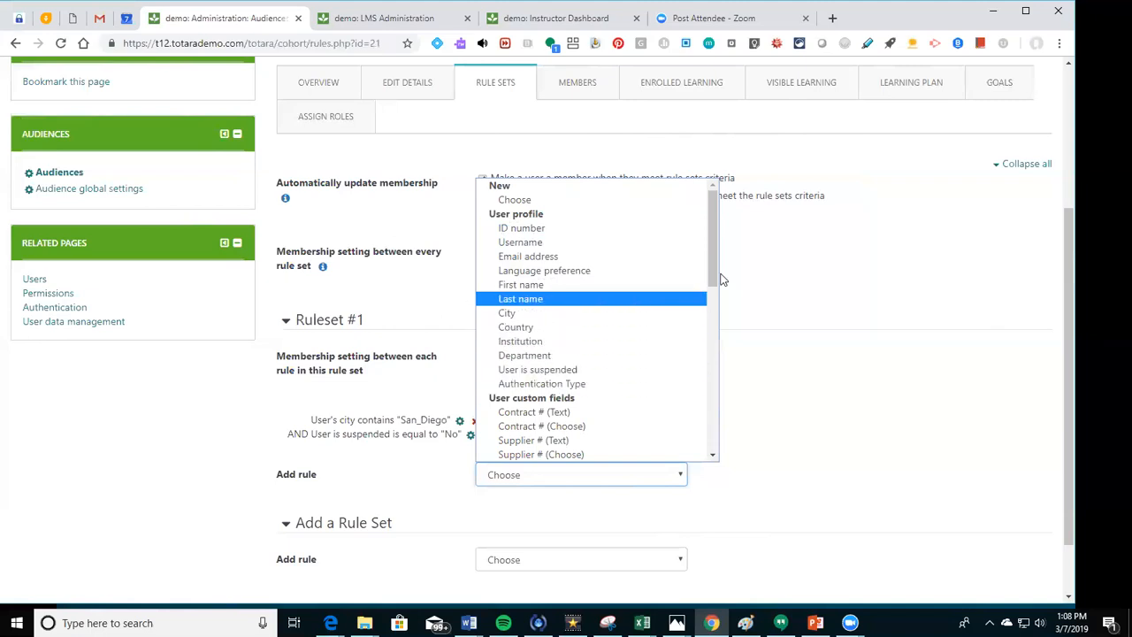
pyautogui.moveTo(714, 264); pyautogui.dragTo(713, 308)
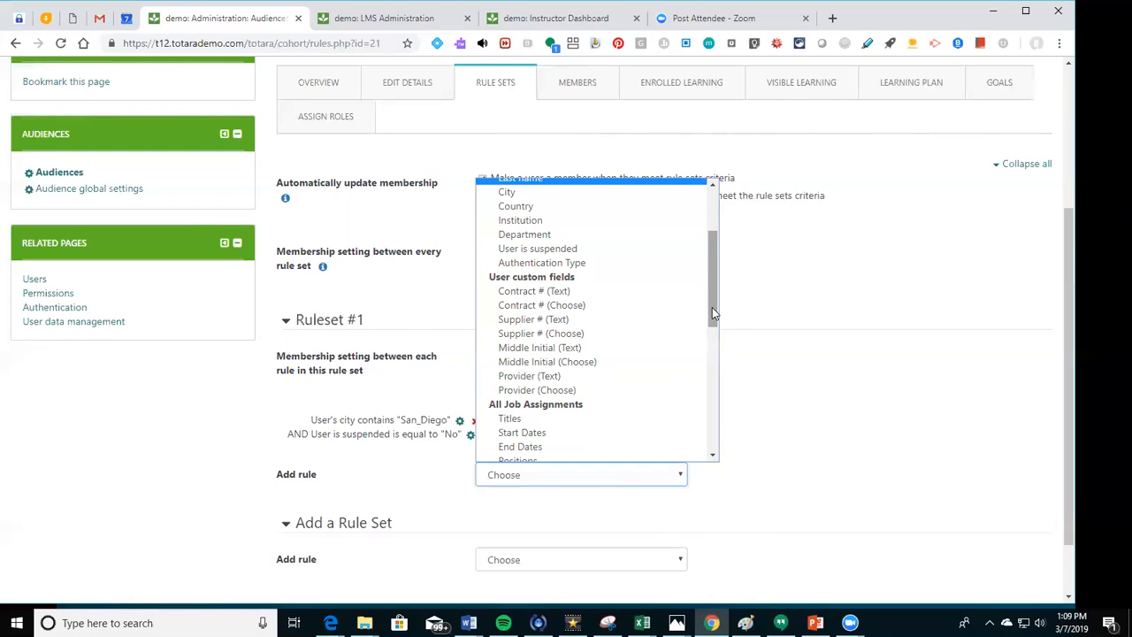
pyautogui.moveTo(712, 307); pyautogui.dragTo(711, 263)
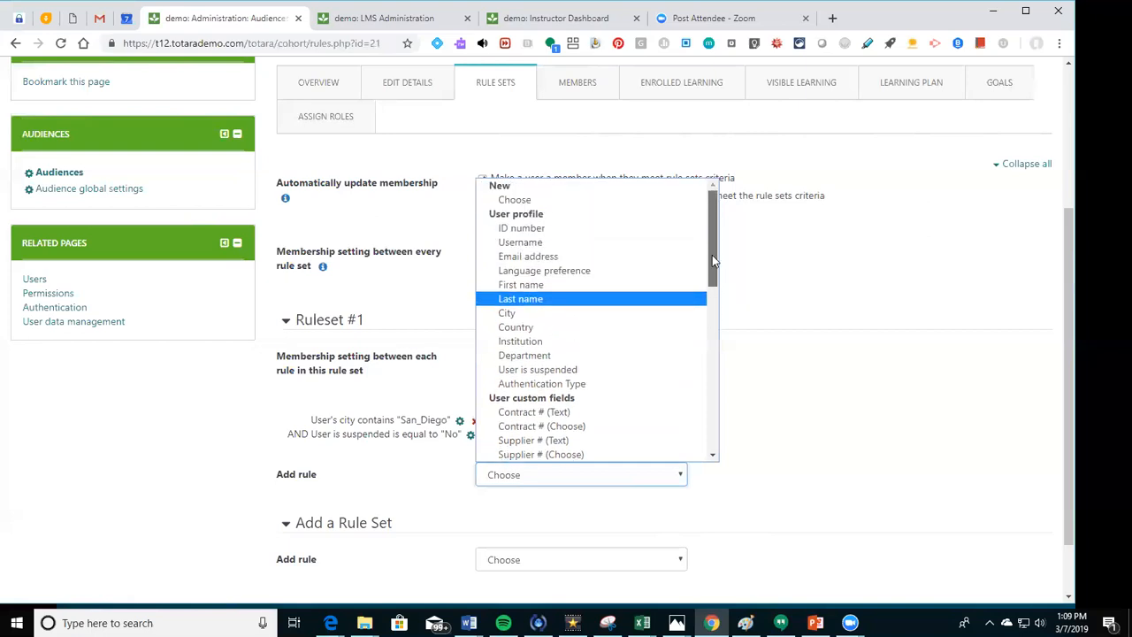
pyautogui.moveTo(712, 255); pyautogui.dragTo(720, 330)
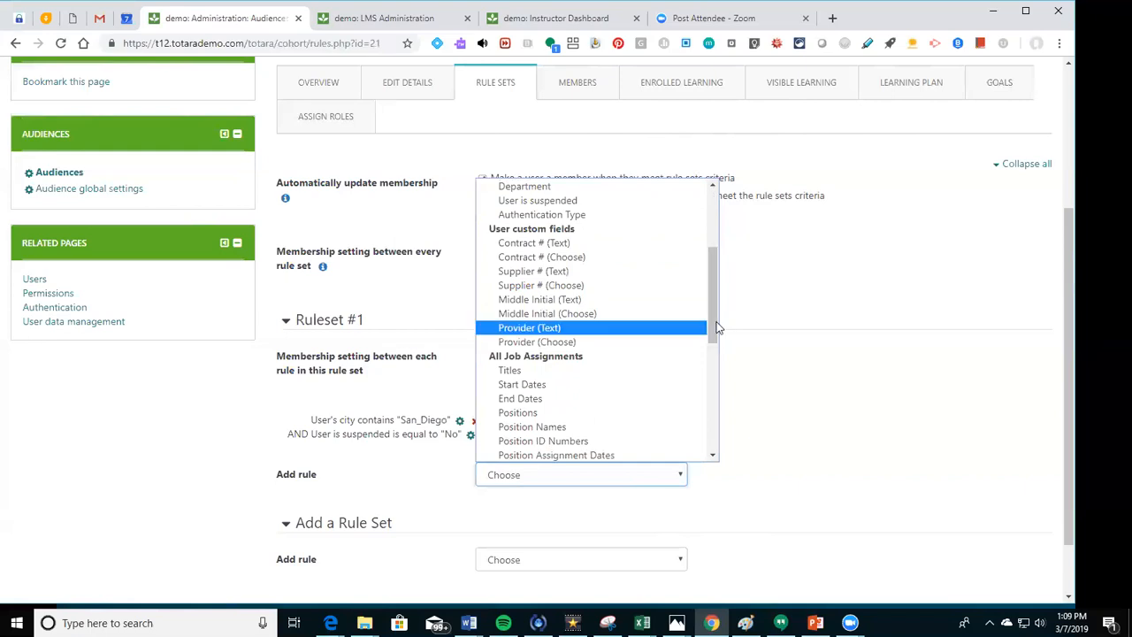
pyautogui.moveTo(711, 315); pyautogui.dragTo(708, 363)
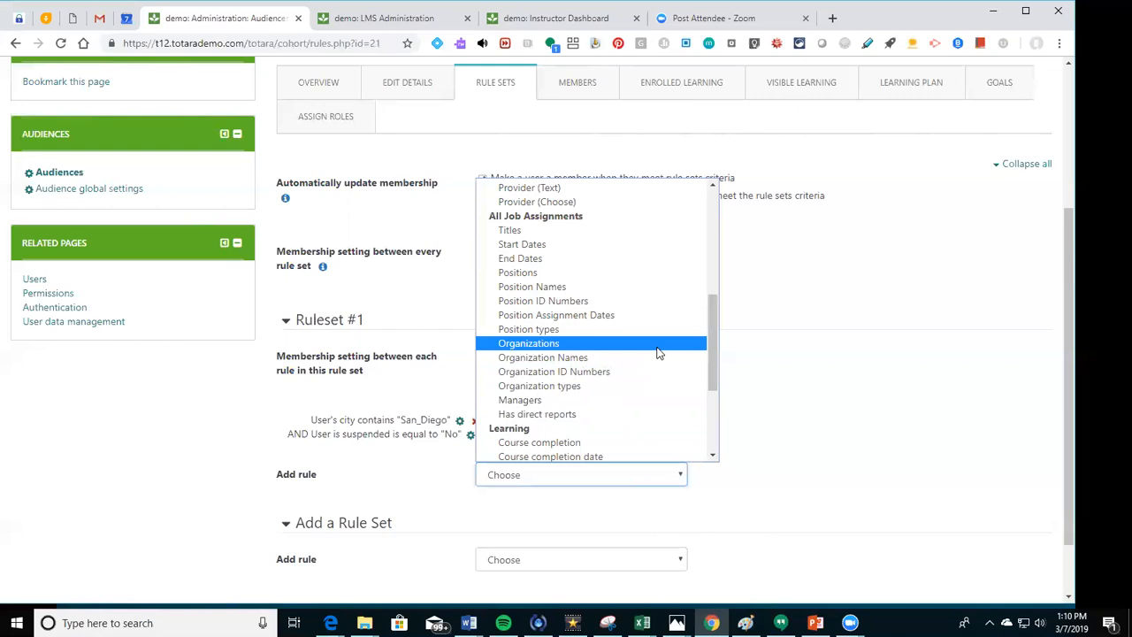
pyautogui.moveTo(711, 356); pyautogui.dragTo(713, 425)
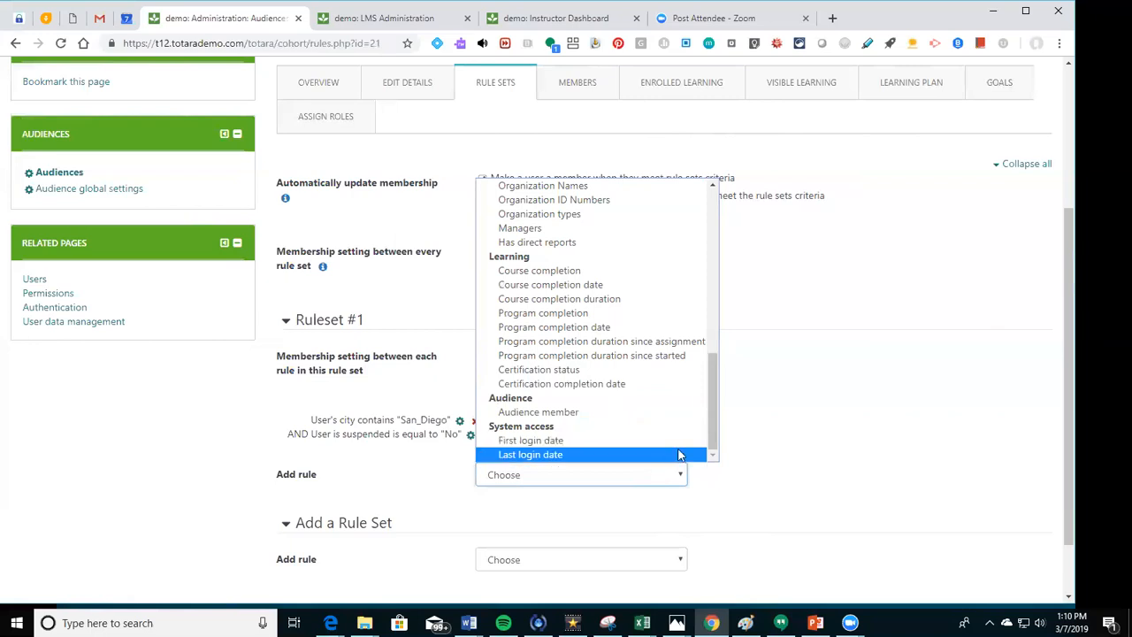
pyautogui.scroll(1, 705, 415)
pyautogui.moveTo(705, 415); pyautogui.dragTo(690, 255)
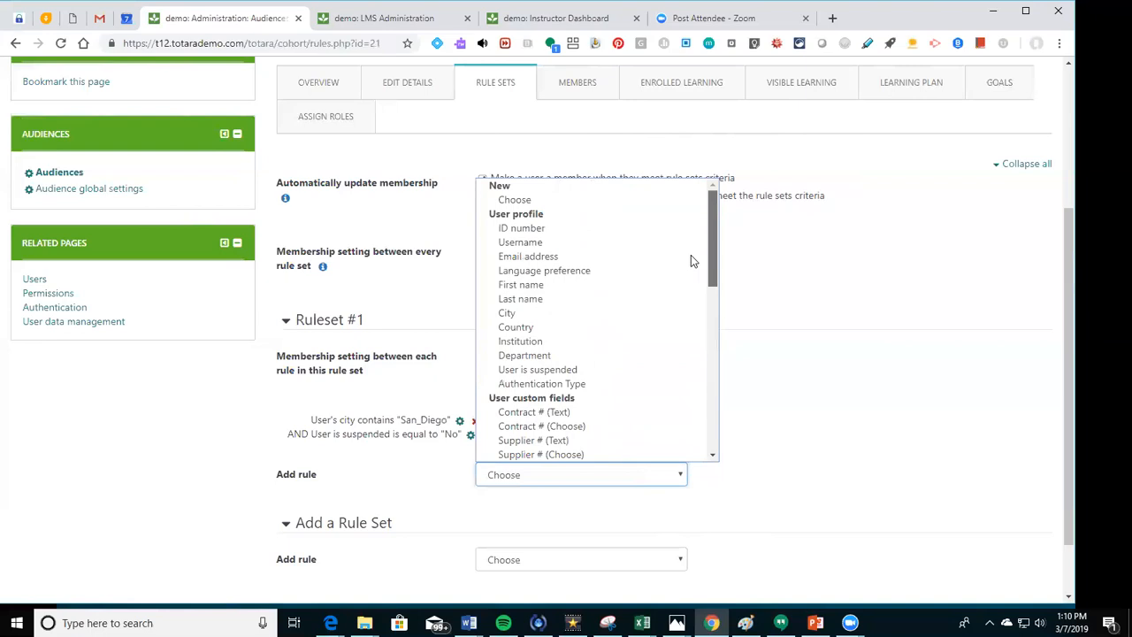
pyautogui.click(844, 409)
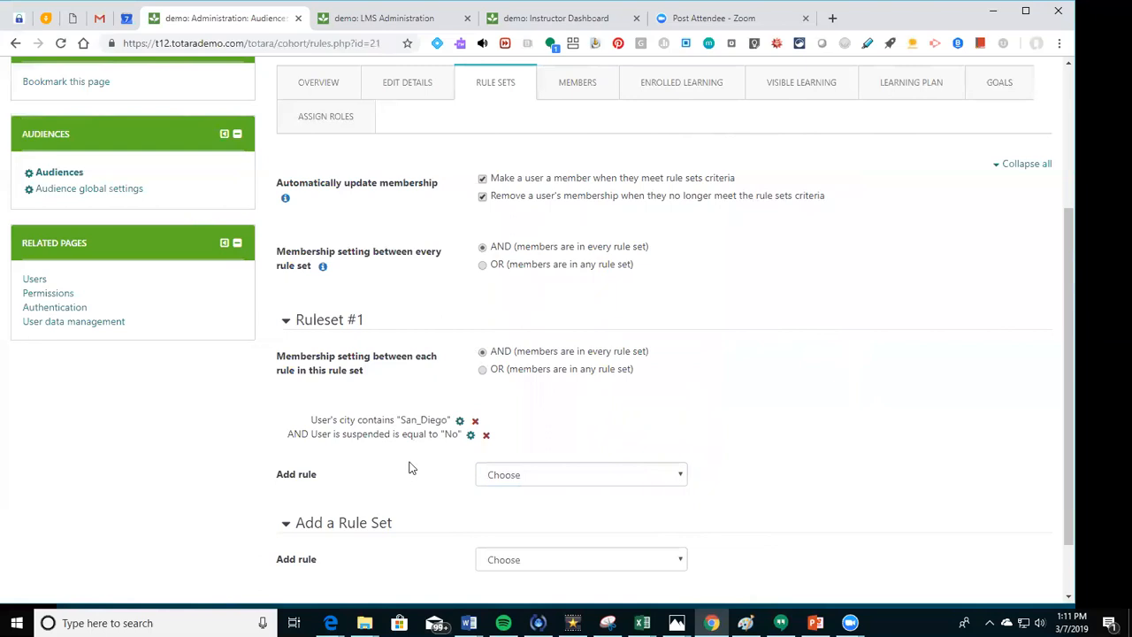
# - Review the member list of the San Diego Demo Group and check its available export formats
pyautogui.click(577, 84)
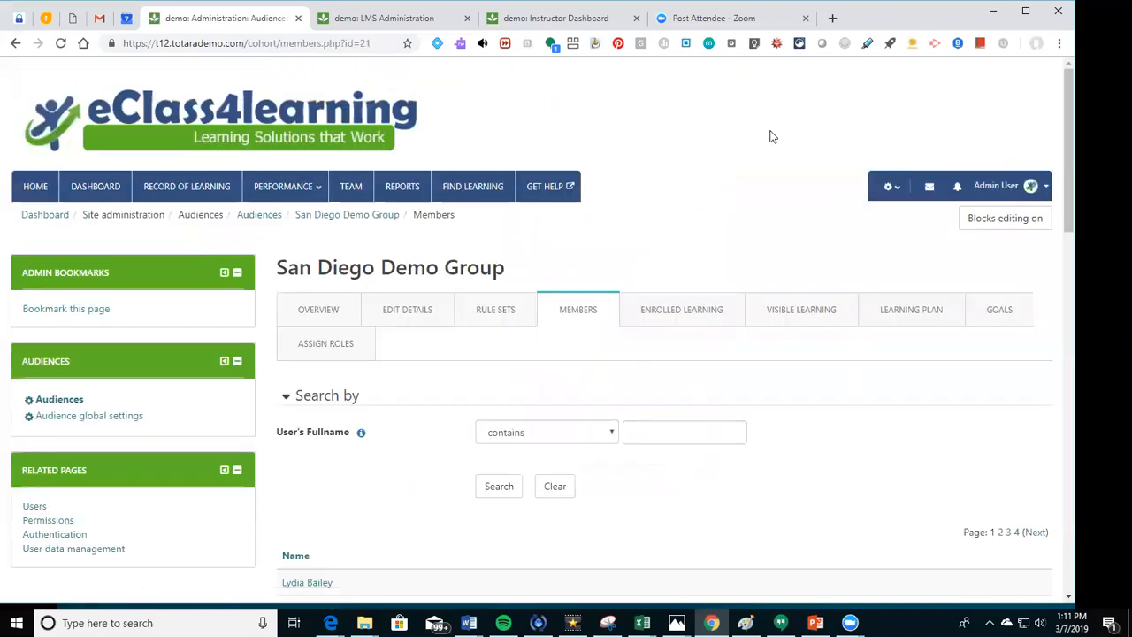
pyautogui.moveTo(1072, 121); pyautogui.dragTo(1099, 486)
pyautogui.click(712, 477)
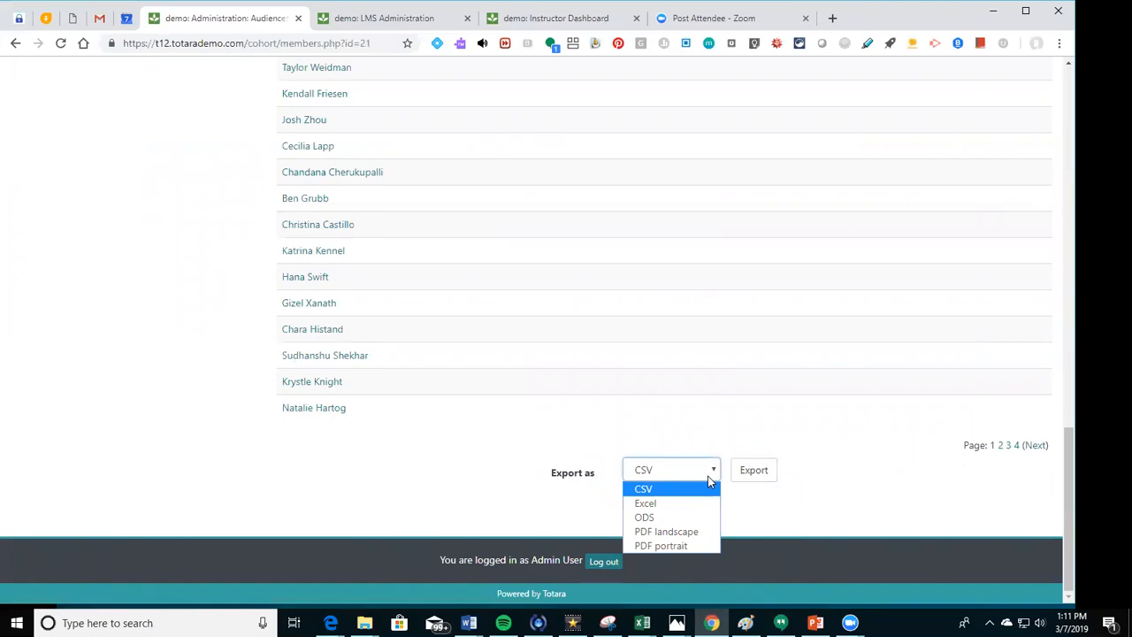
pyautogui.click(704, 476)
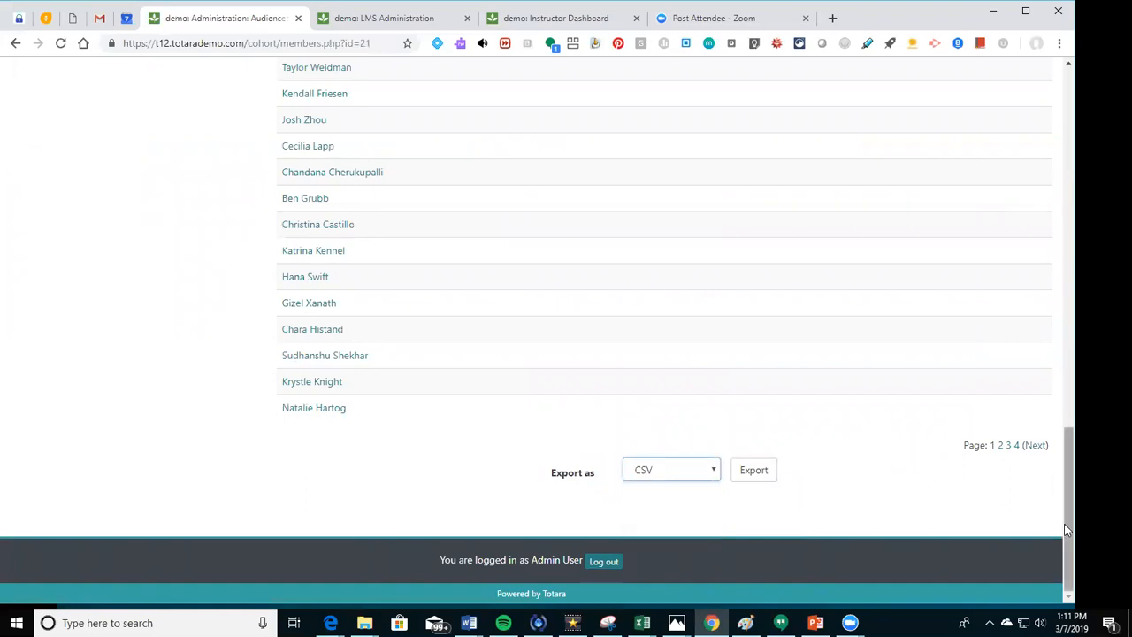
pyautogui.moveTo(1072, 531); pyautogui.dragTo(1061, 170)
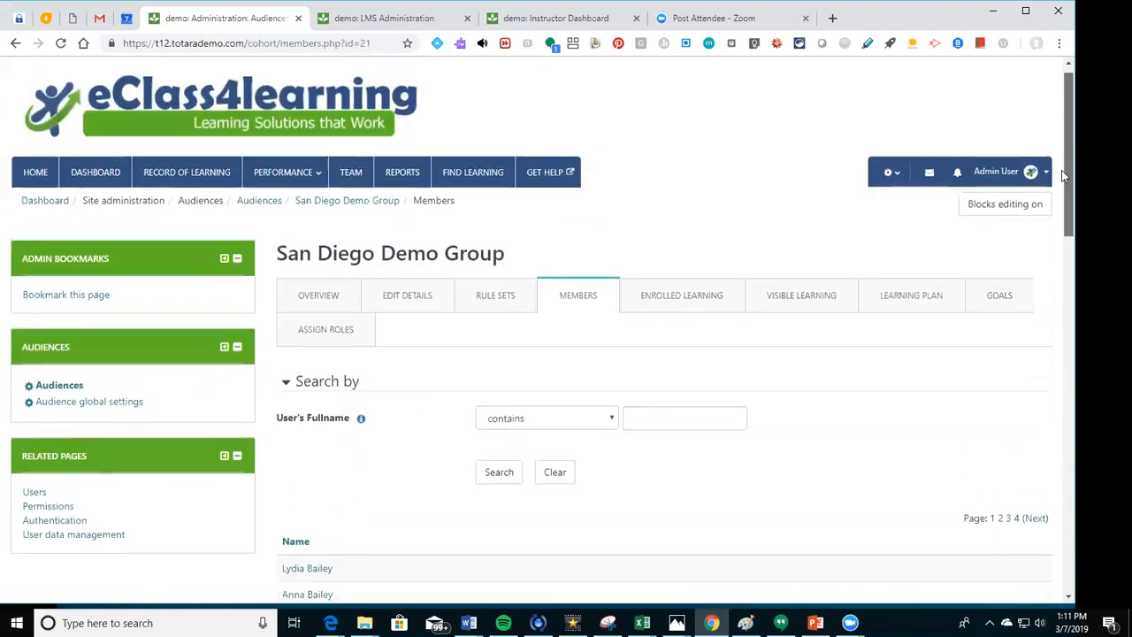
# - Review the learning items the San Diego Demo Group is enrolled in, and open its visible learning settings
pyautogui.click(715, 311)
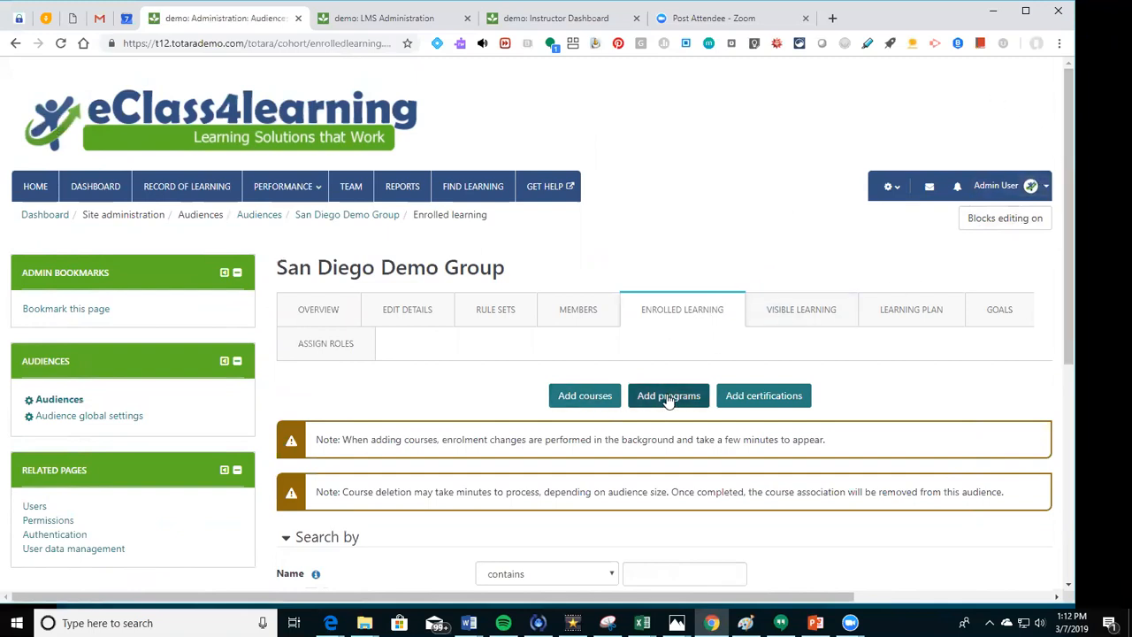
pyautogui.moveTo(1069, 213); pyautogui.dragTo(1077, 411)
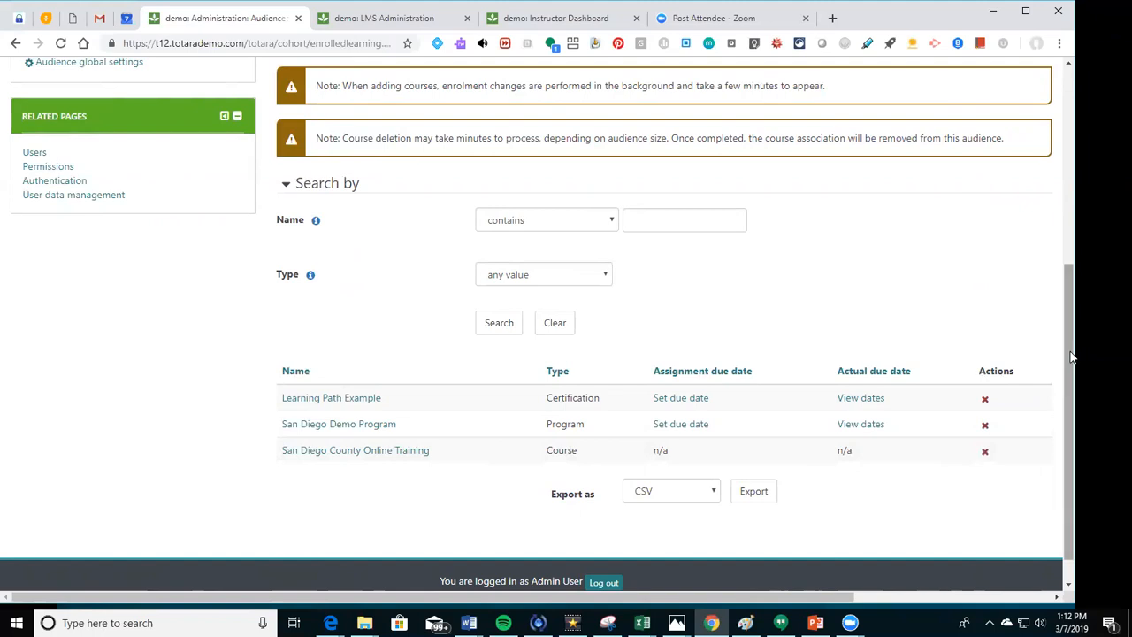
pyautogui.scroll(4, 1070, 357)
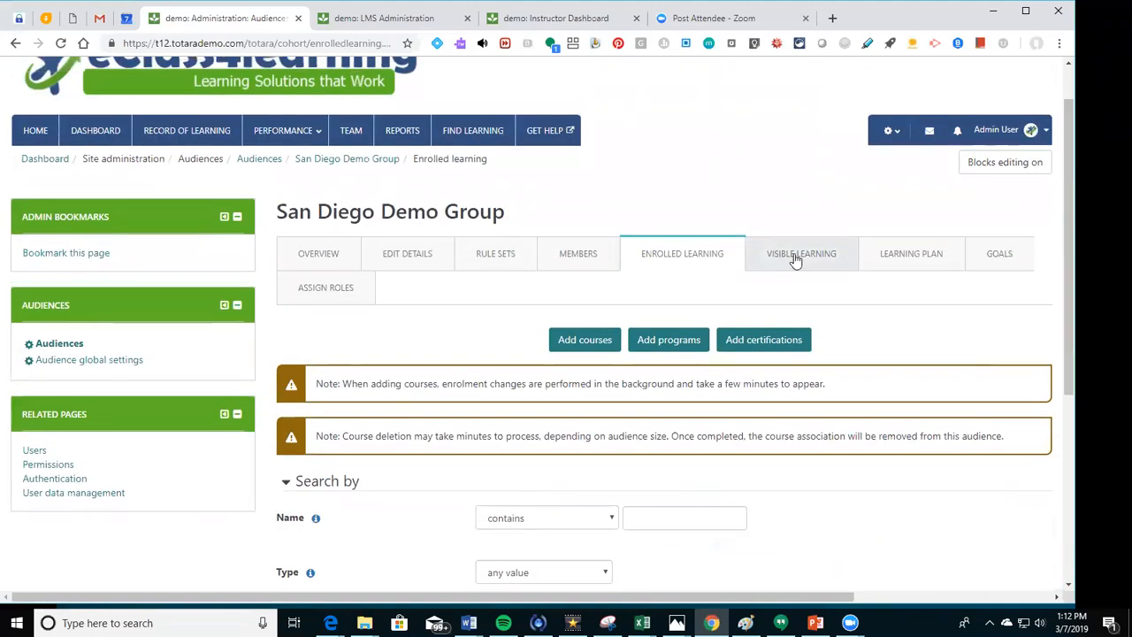
pyautogui.click(800, 257)
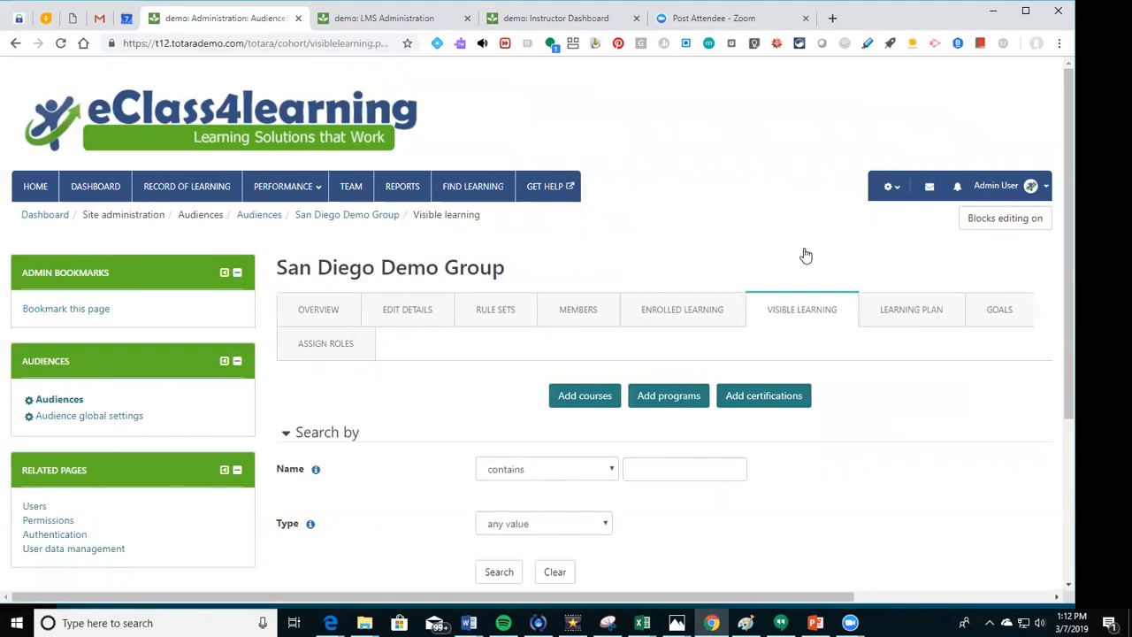
# - Review the audience's visible learning items, and examine the options for creating learning plans for its users
pyautogui.moveTo(1070, 145); pyautogui.dragTo(1072, 305)
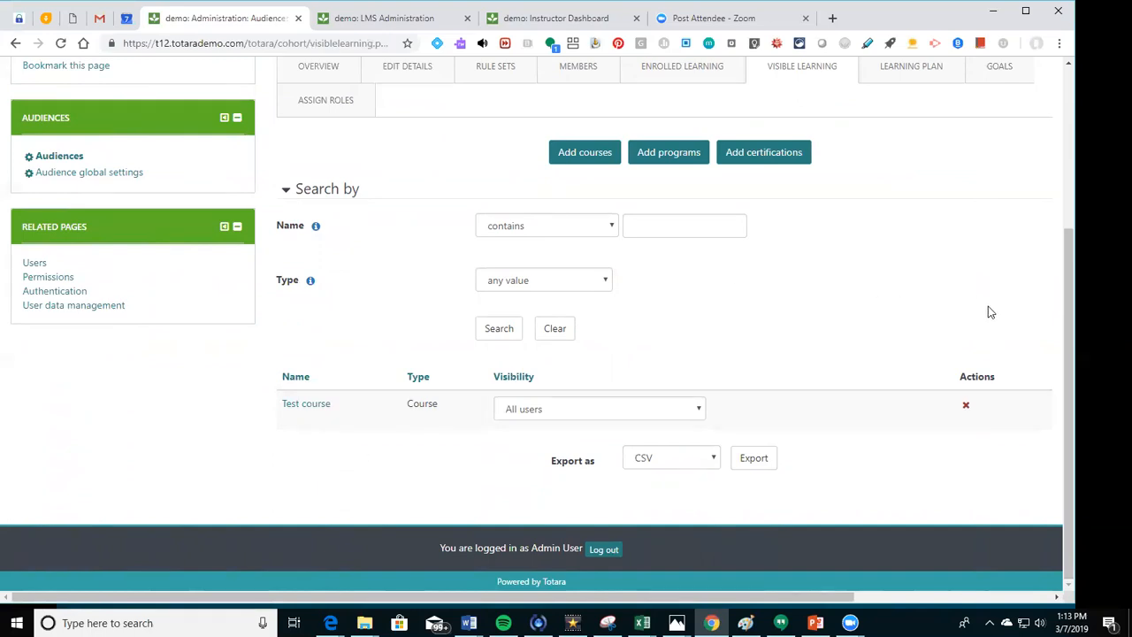
pyautogui.moveTo(1065, 347); pyautogui.dragTo(1092, 206)
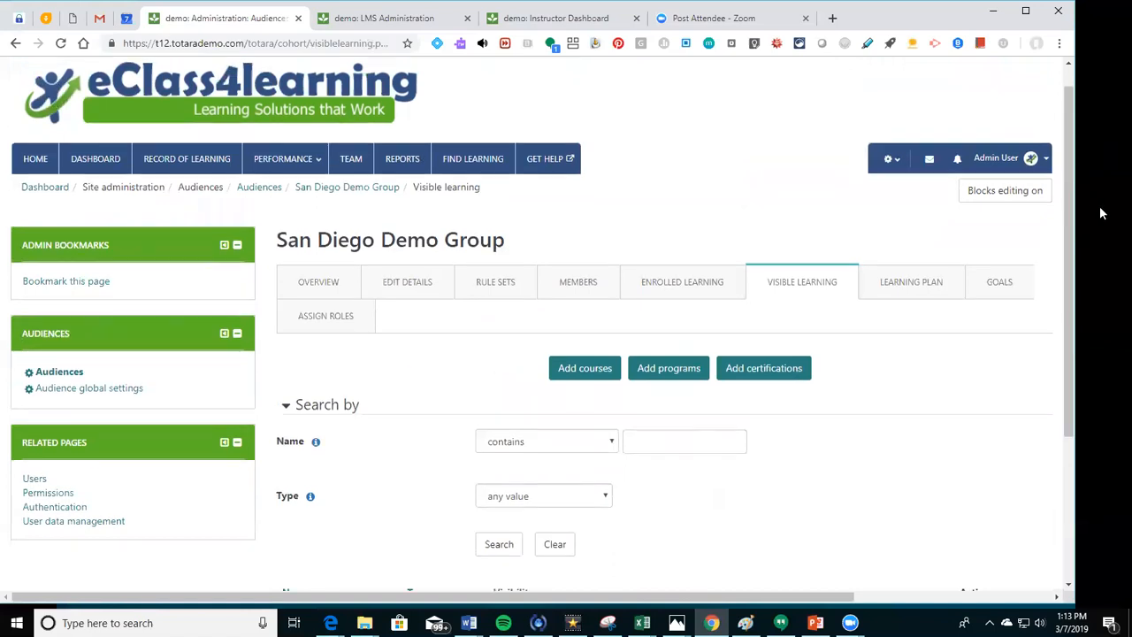
pyautogui.click(927, 282)
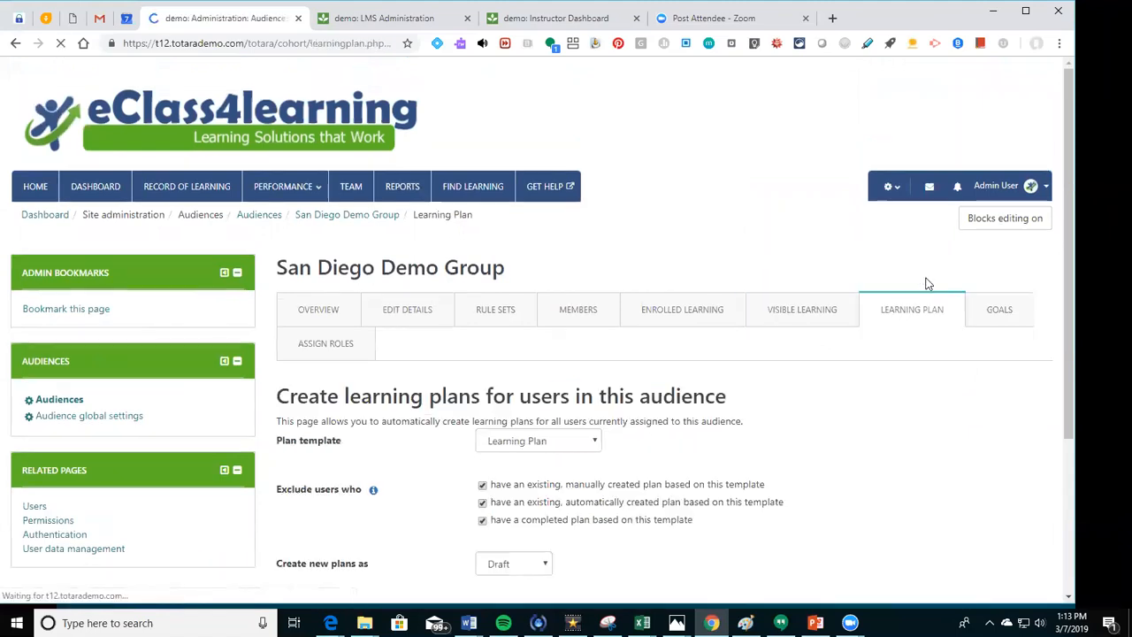
pyautogui.moveTo(1068, 251); pyautogui.dragTo(1072, 412)
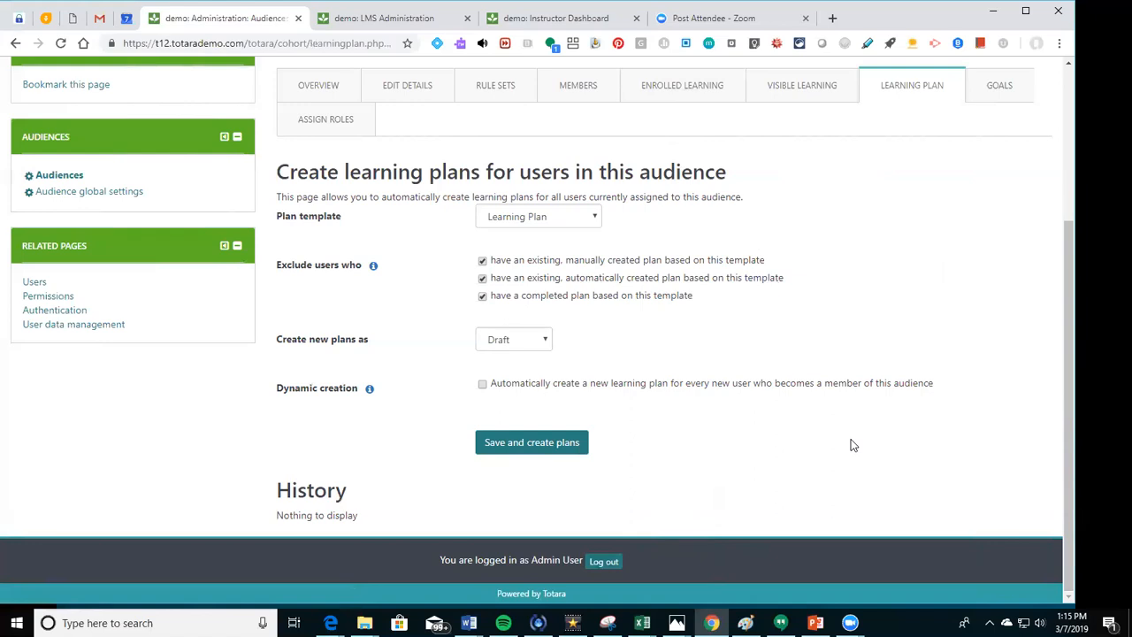
# - Review the goals assigned to the San Diego Demo Group and the system roles that can be assigned to its members
pyautogui.click(1003, 92)
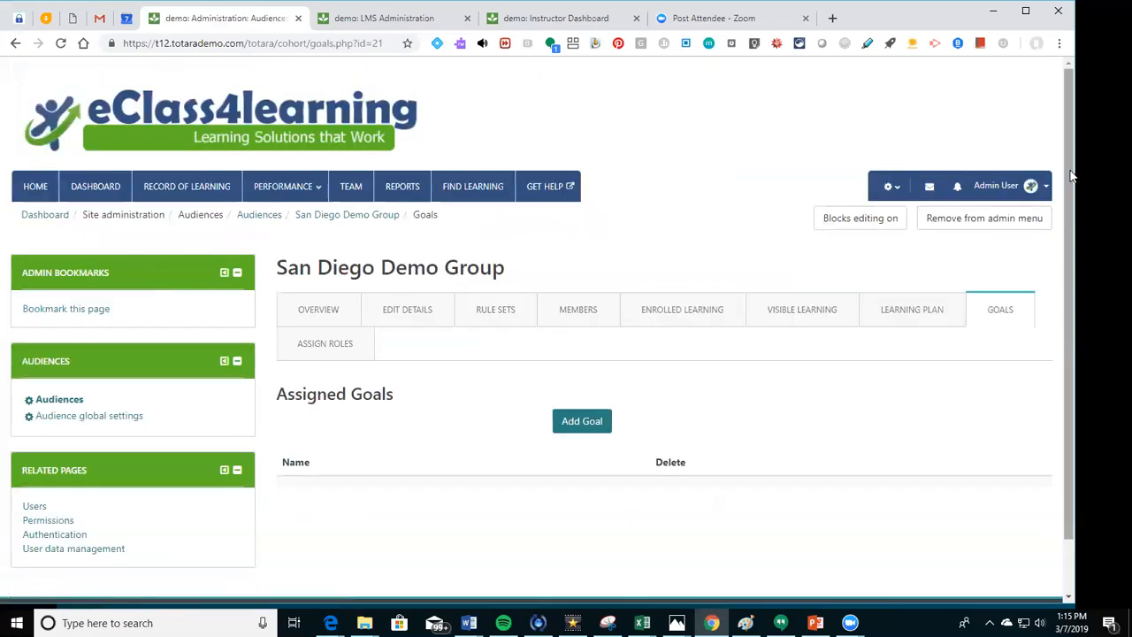
pyautogui.scroll(-1, 1075, 265)
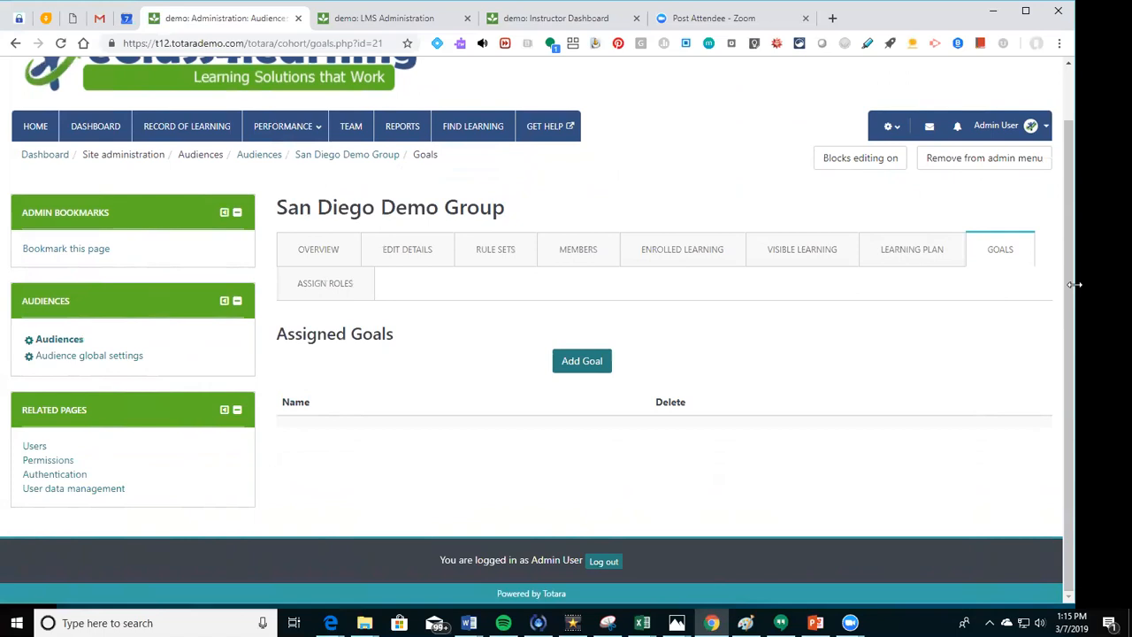
pyautogui.click(321, 292)
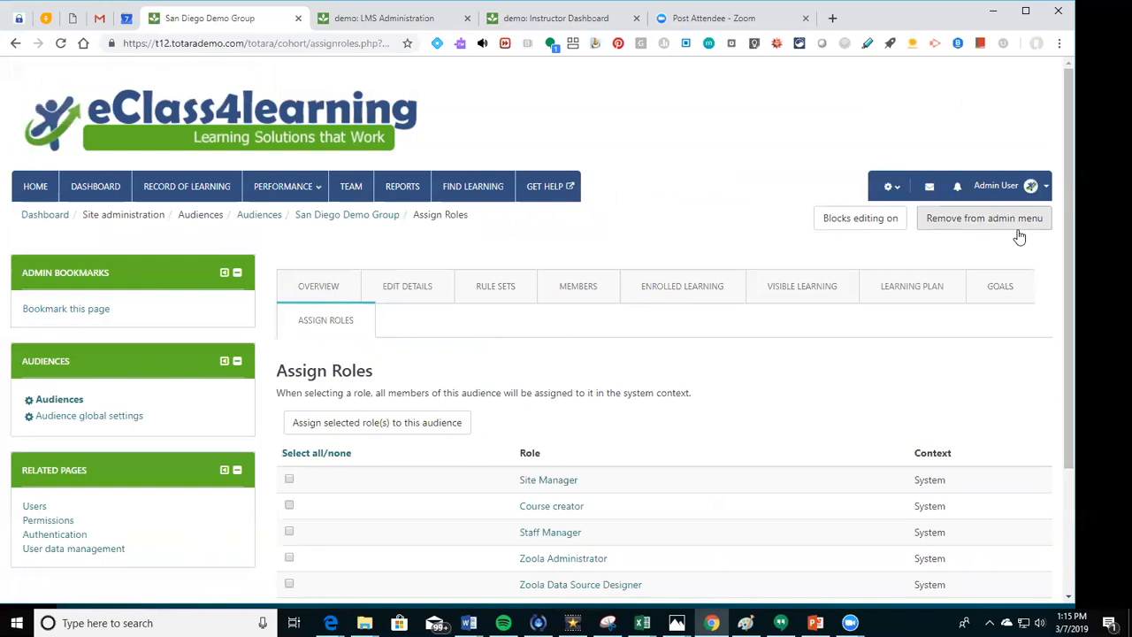
pyautogui.moveTo(1065, 231); pyautogui.dragTo(1085, 409)
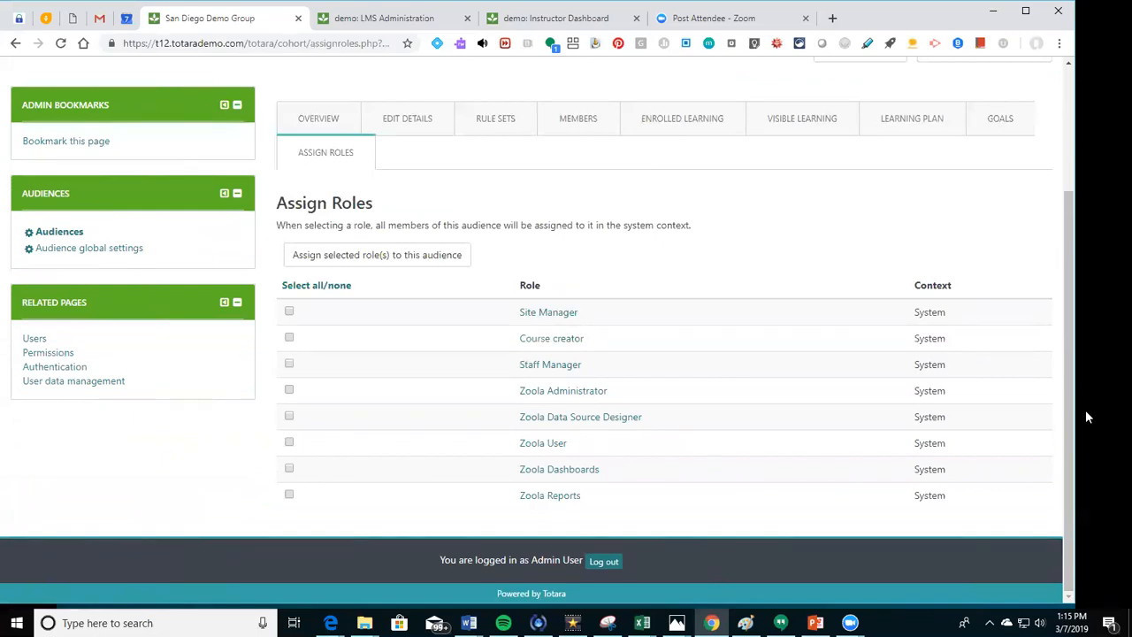
pyautogui.moveTo(1068, 436); pyautogui.dragTo(1031, 286)
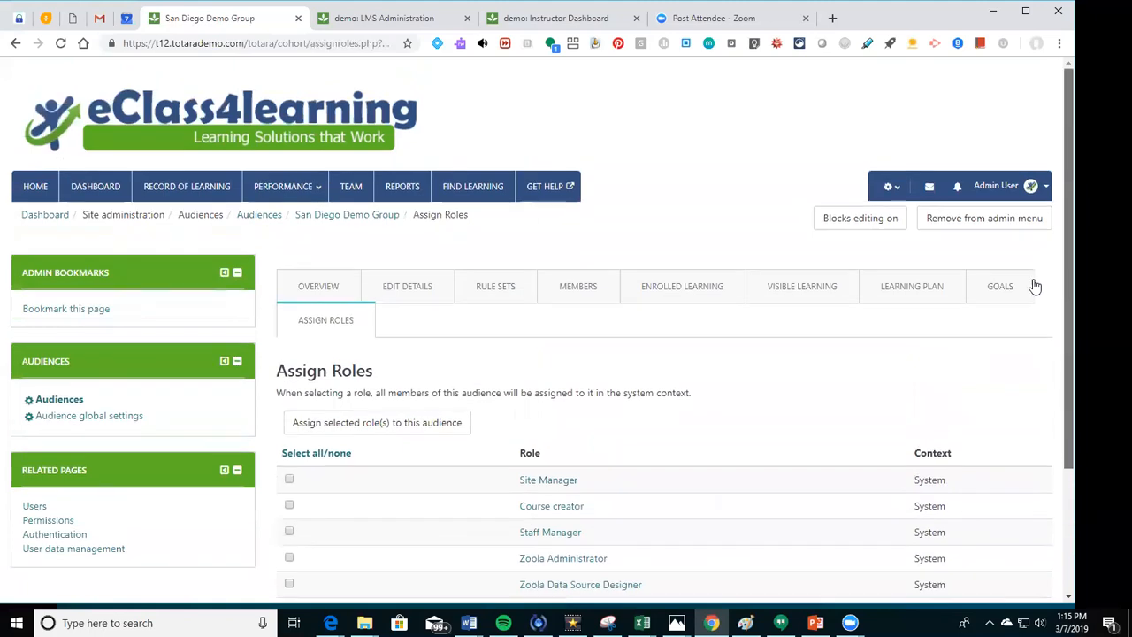
# - Open the form for adding a new audience from the audience list and examine its fields and audience type options
pyautogui.click(248, 222)
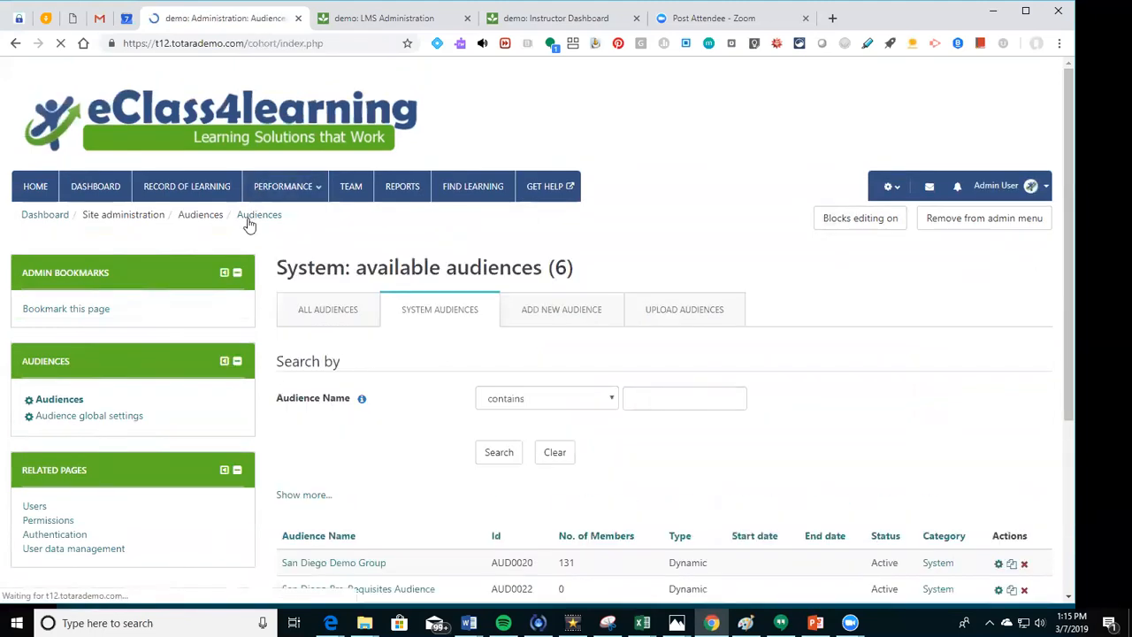
pyautogui.click(575, 317)
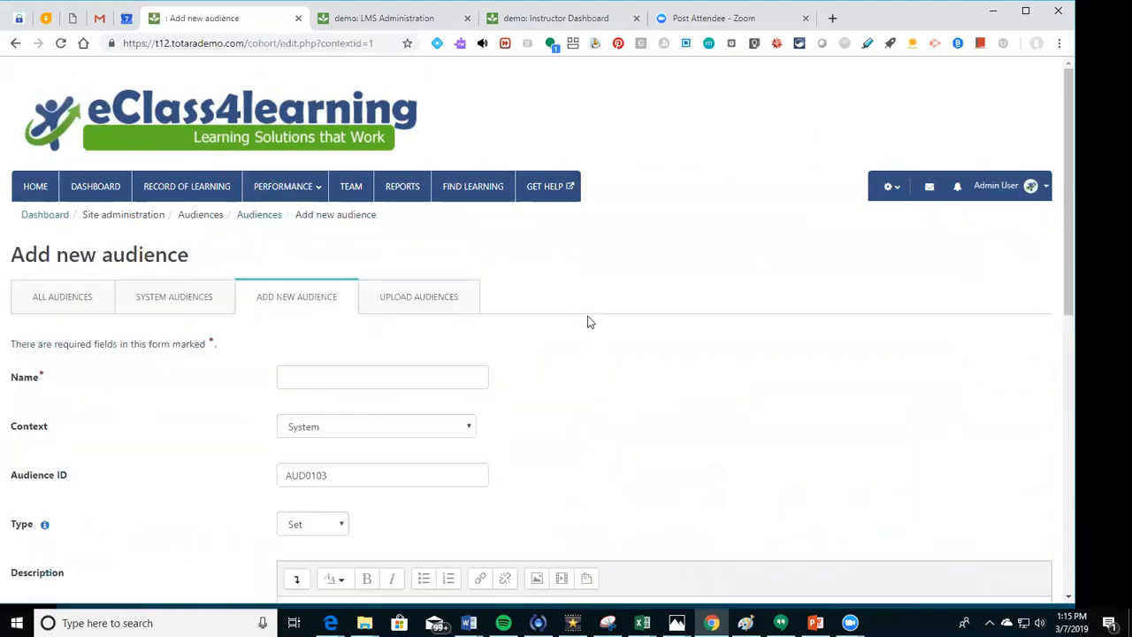
pyautogui.moveTo(1069, 196); pyautogui.dragTo(1082, 288)
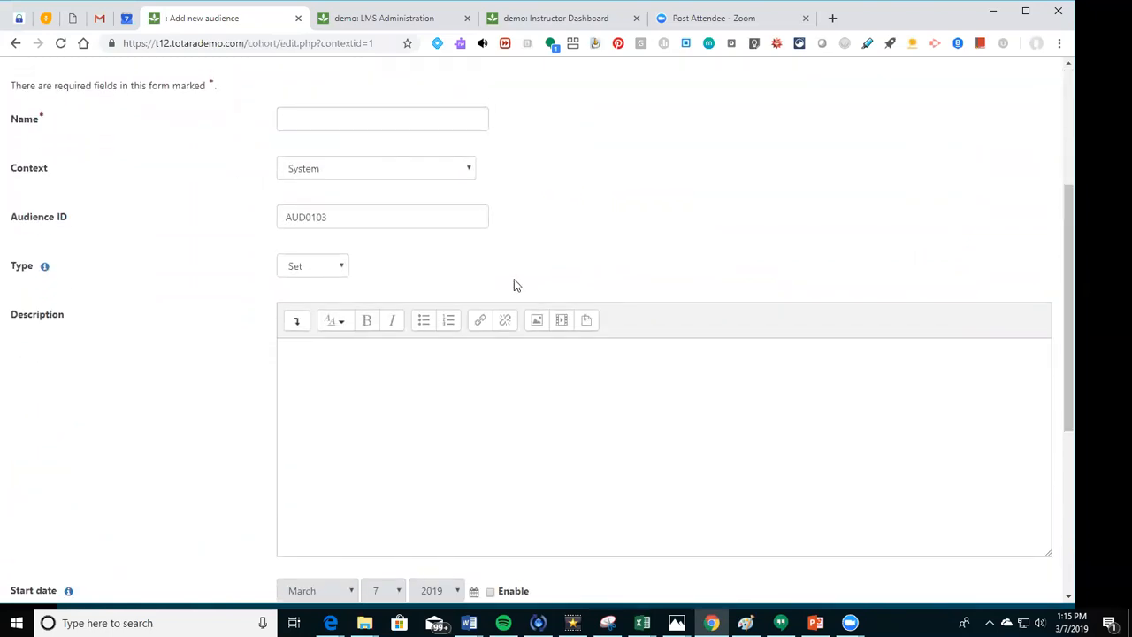
pyautogui.click(339, 269)
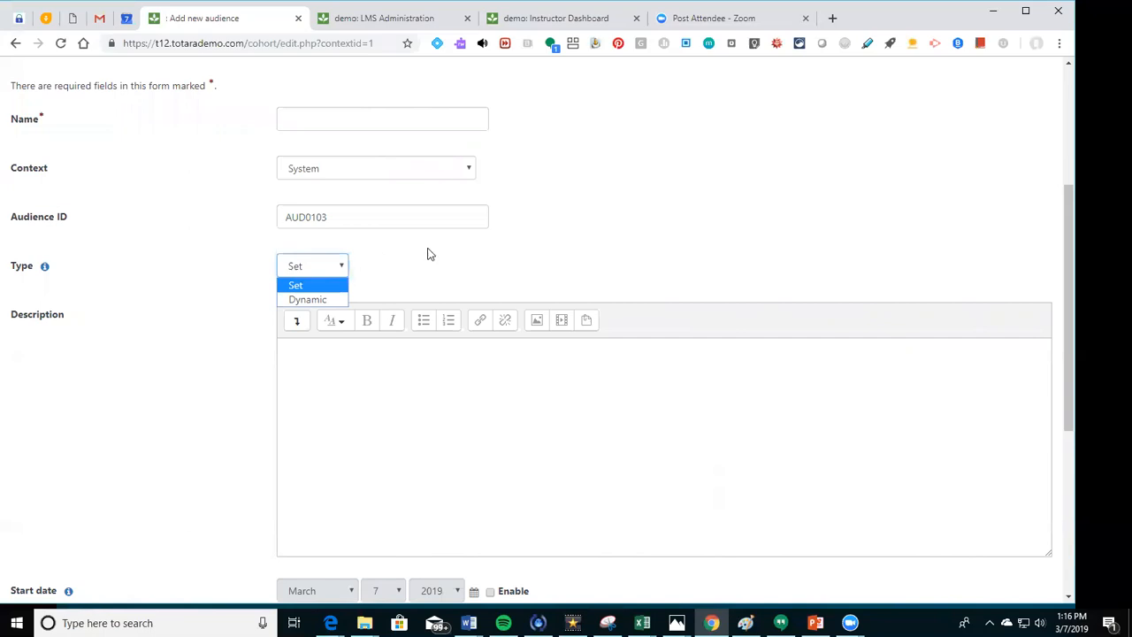
pyautogui.moveTo(1068, 310); pyautogui.dragTo(1096, 180)
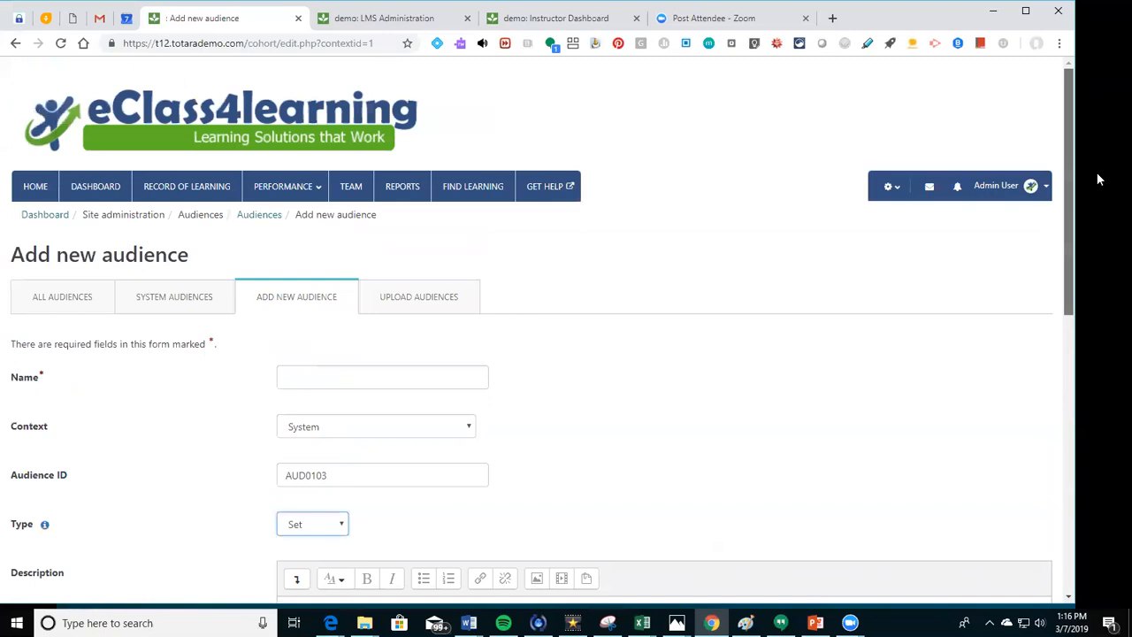
# - Return to the system audiences list, view the Instructors audience's overview, and go back to the list
pyautogui.click(244, 218)
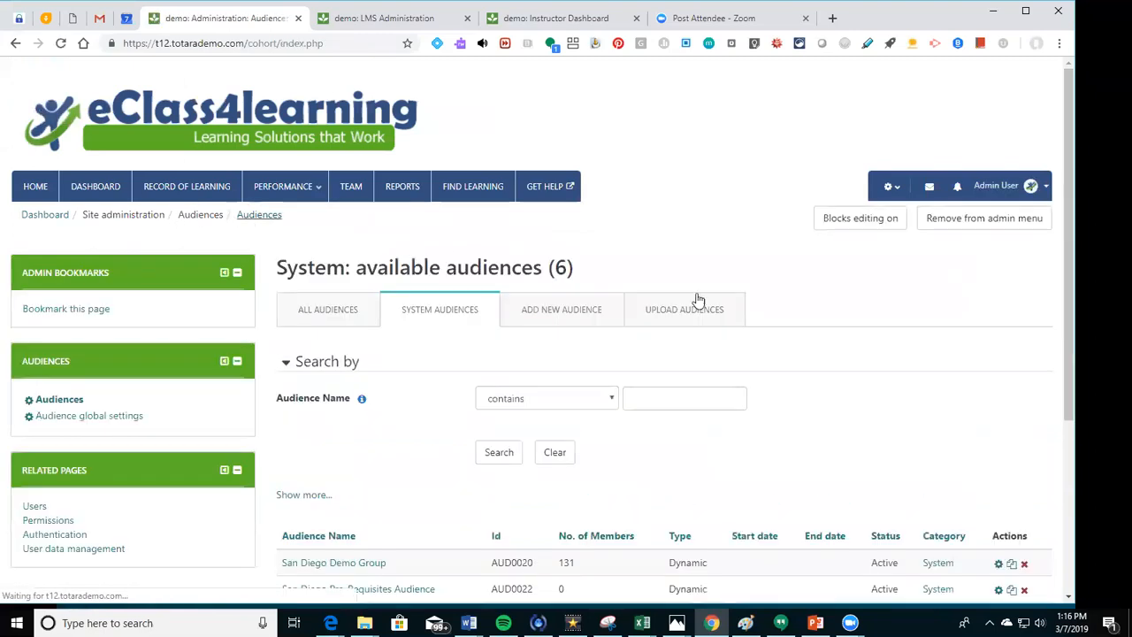
pyautogui.moveTo(1068, 306); pyautogui.dragTo(1093, 485)
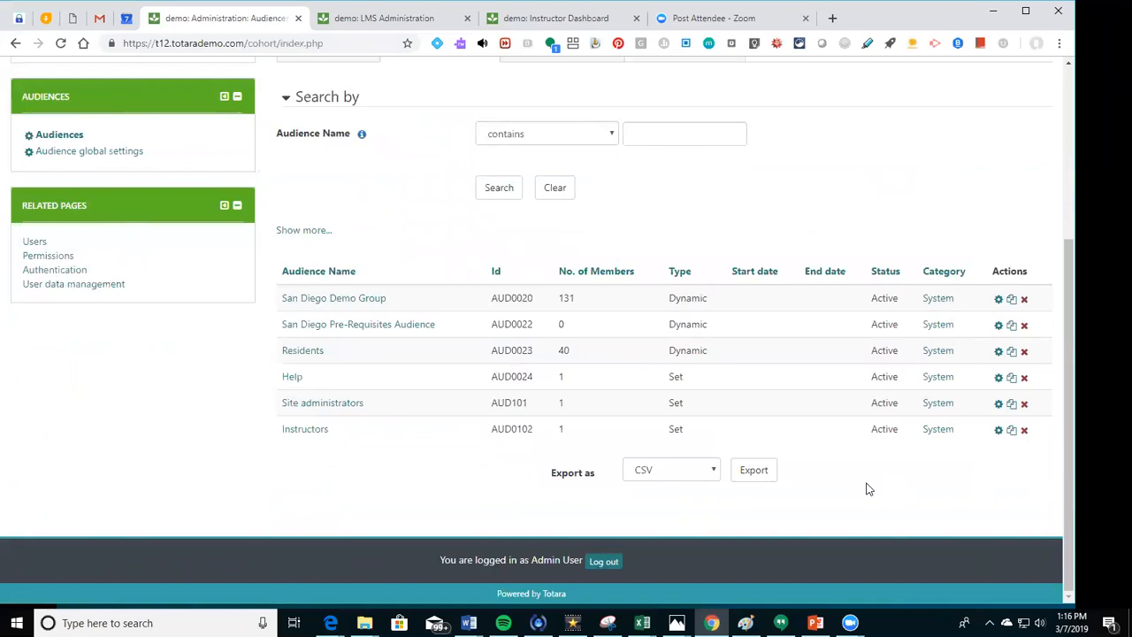
pyautogui.click(322, 433)
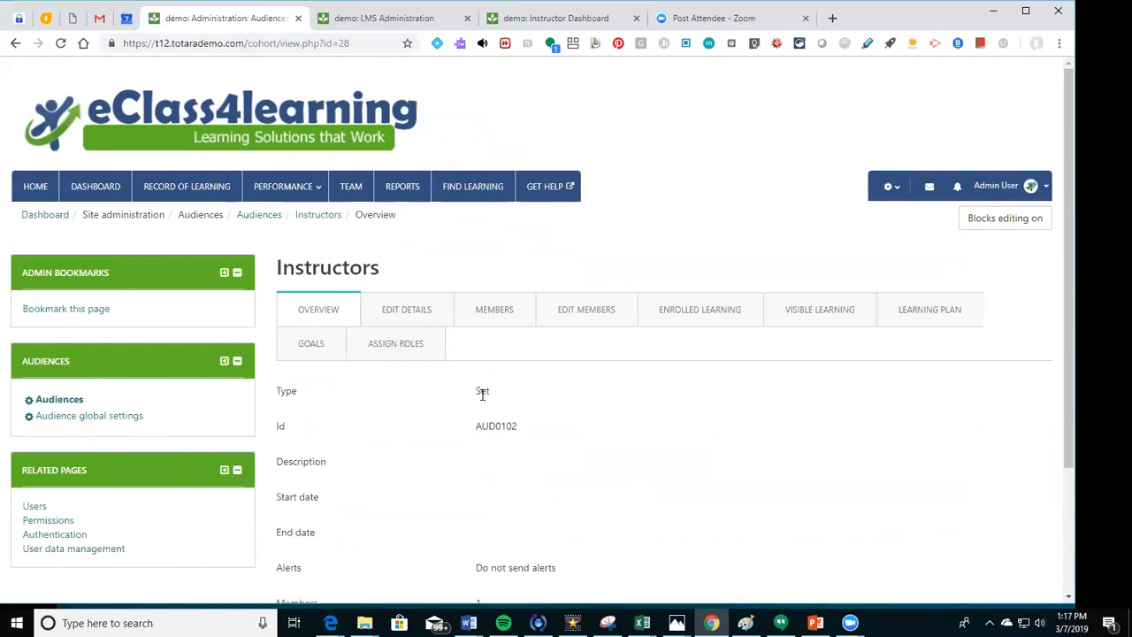
pyautogui.click(14, 44)
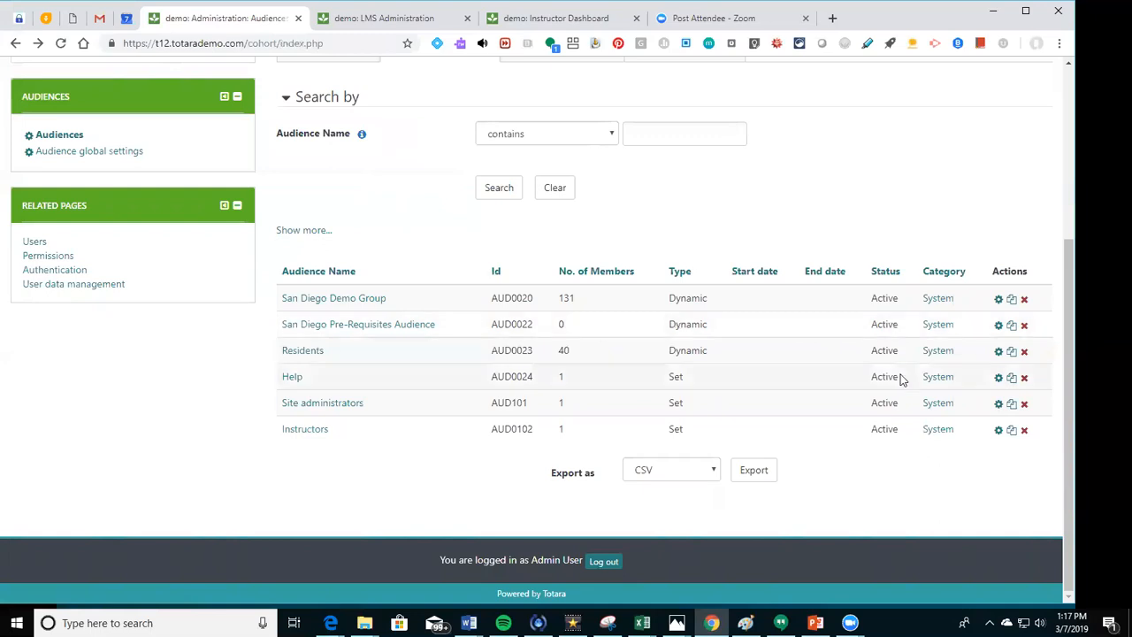
pyautogui.moveTo(1065, 413); pyautogui.dragTo(1097, 269)
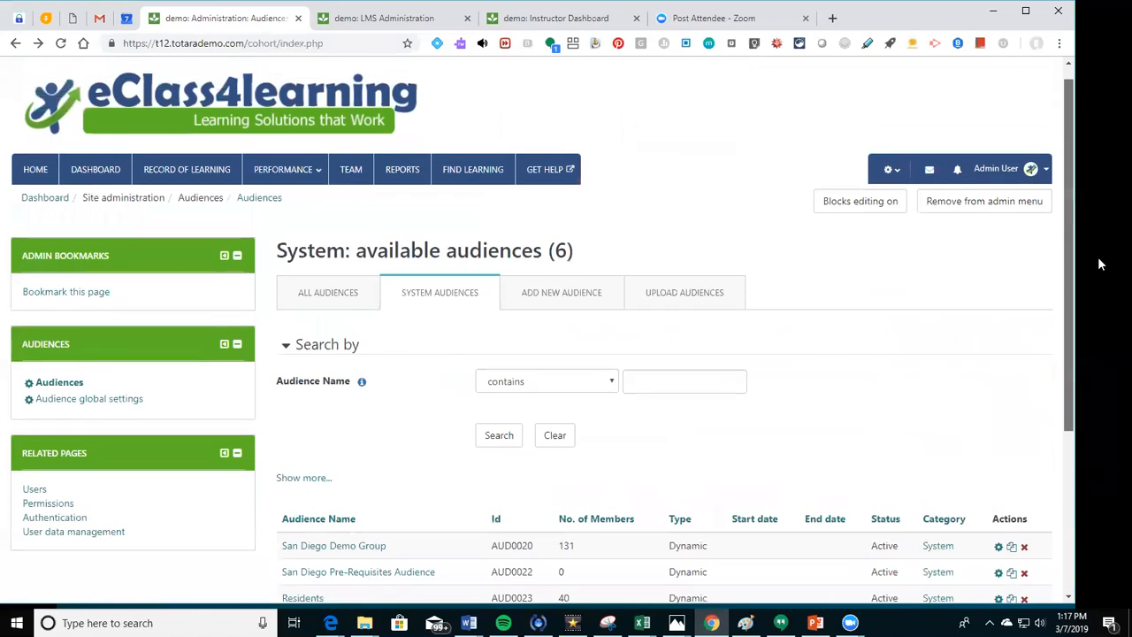
pyautogui.moveTo(1101, 265); pyautogui.dragTo(985, 283)
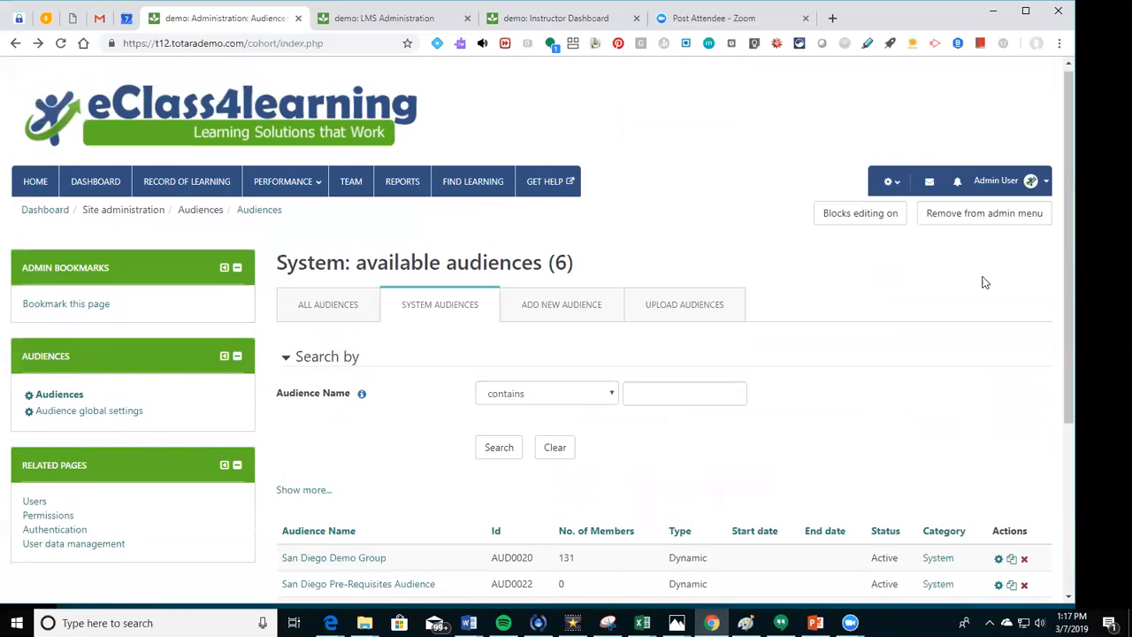
# - Open the Confined Space Hazards for Construction course from the learning catalogue, view its information page, and return to the catalogue
pyautogui.click(475, 190)
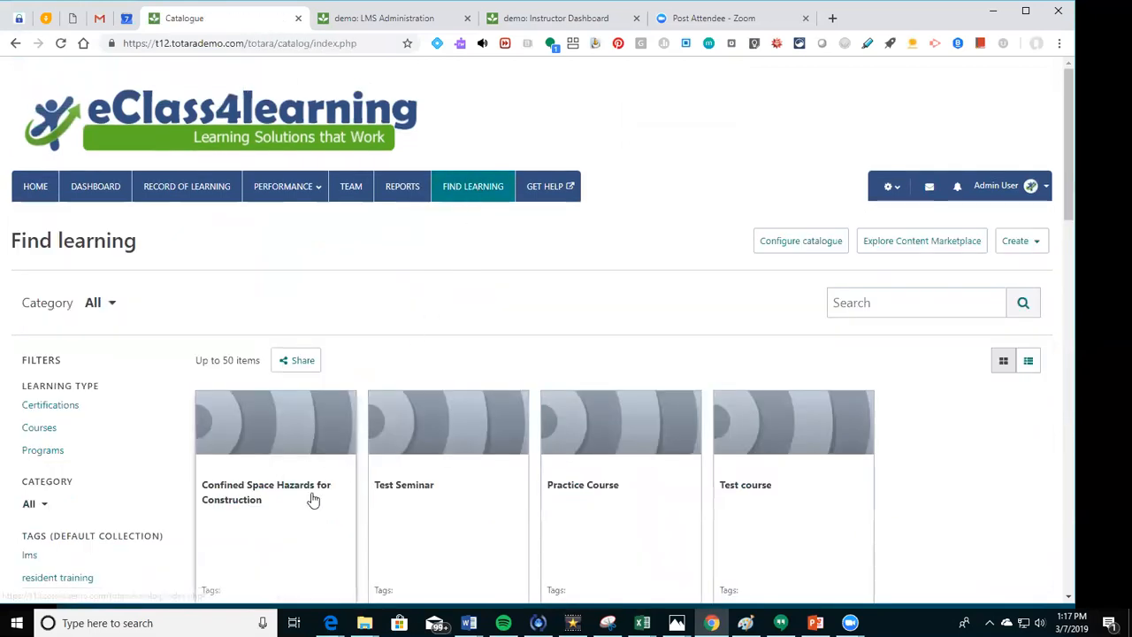
pyautogui.click(311, 490)
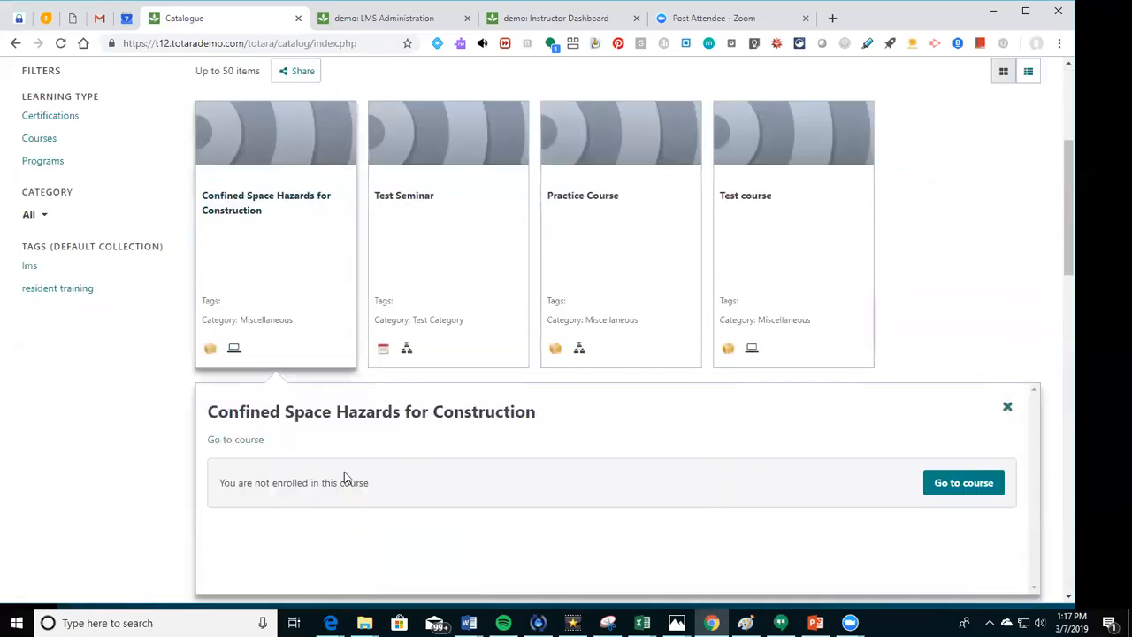
pyautogui.click(240, 442)
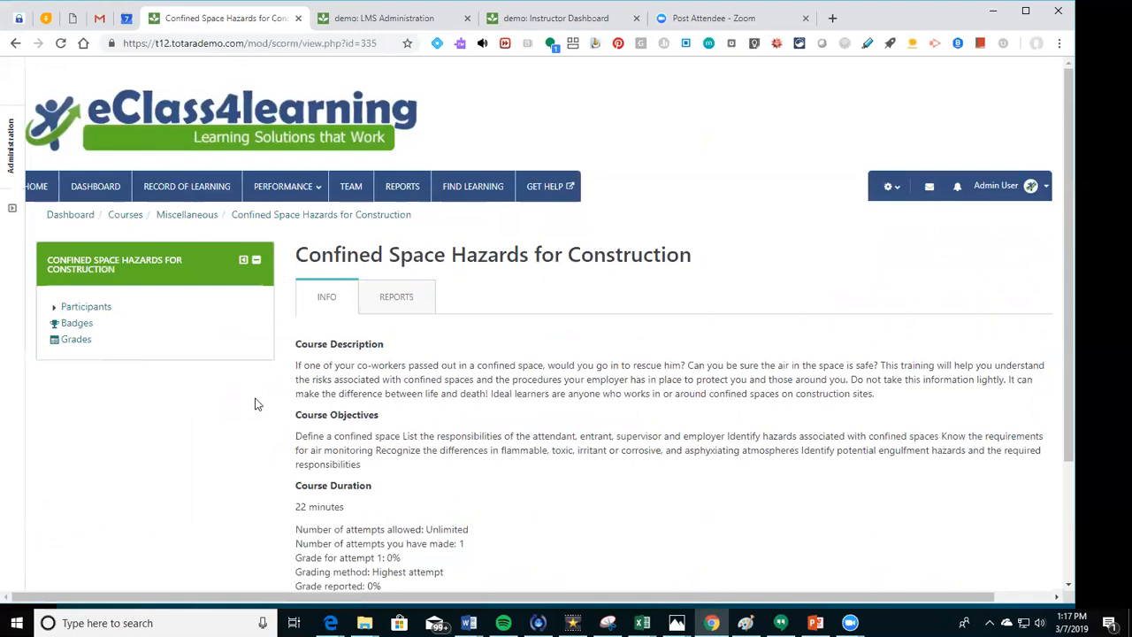
pyautogui.click(15, 43)
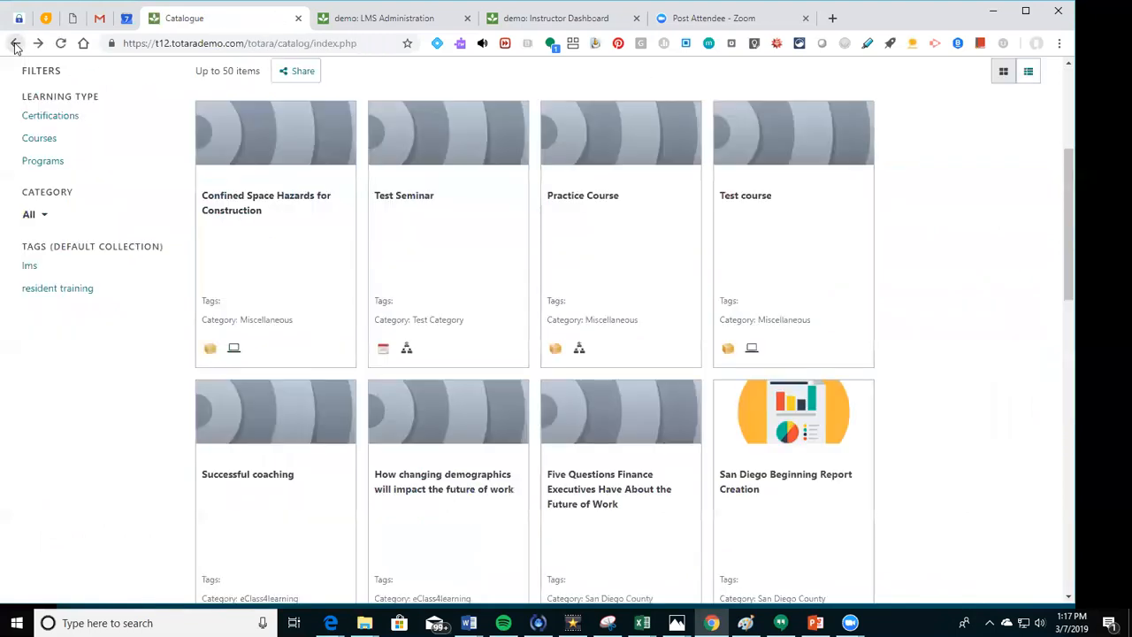
pyautogui.moveTo(1067, 217); pyautogui.dragTo(1099, 72)
# - Open the eClass4Learning Test course from the dashboard's current learning and open its course settings for editing
pyautogui.click(93, 197)
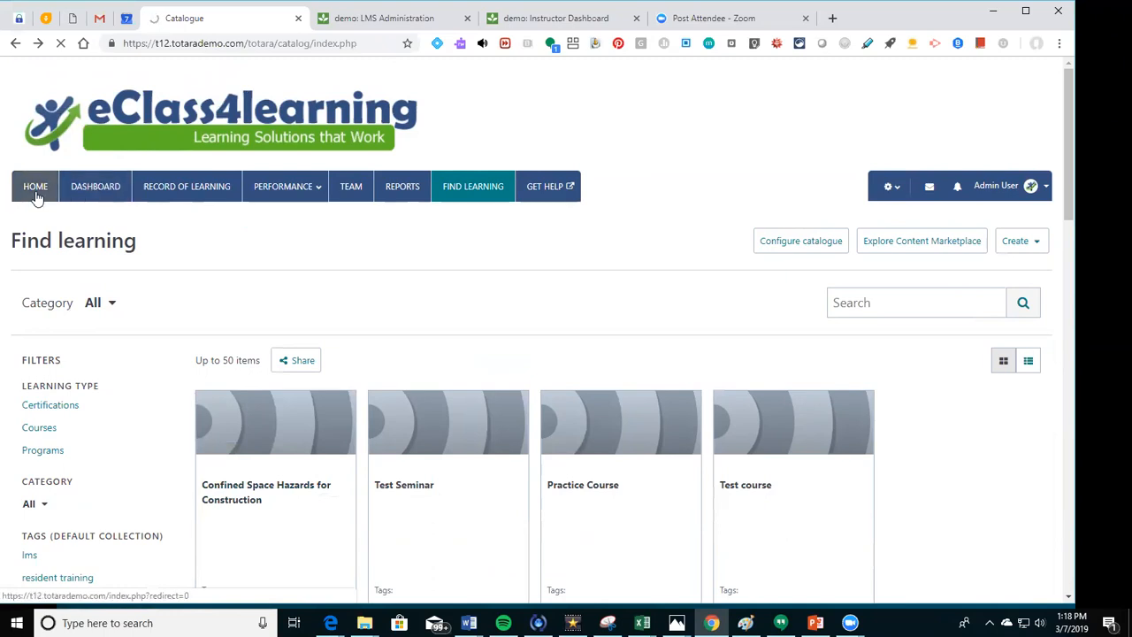
pyautogui.click(86, 191)
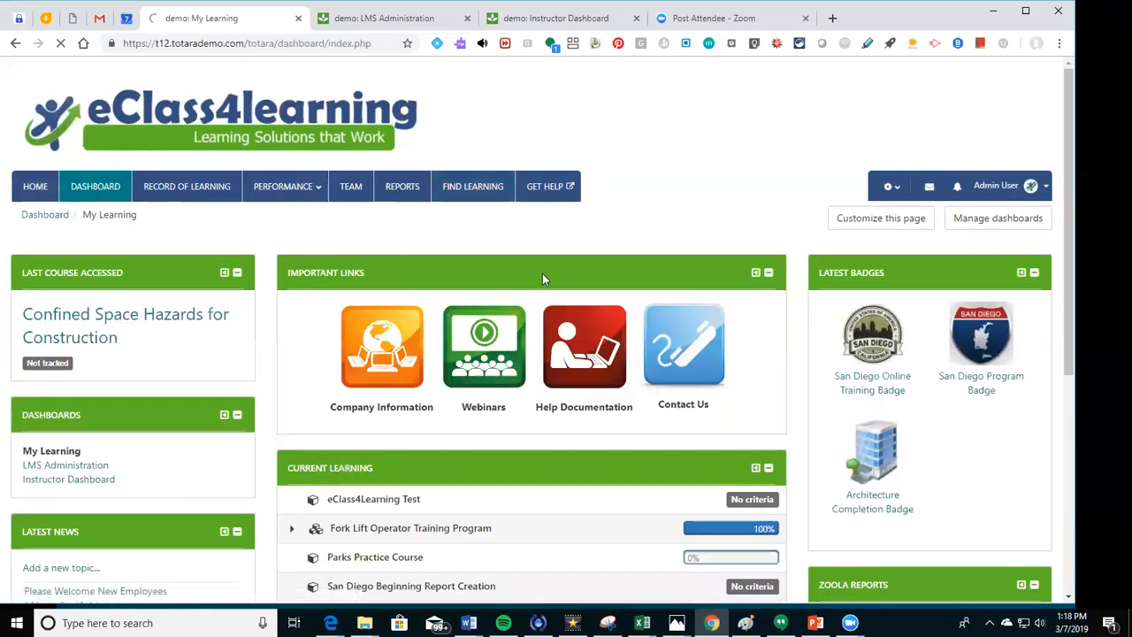
pyautogui.click(402, 501)
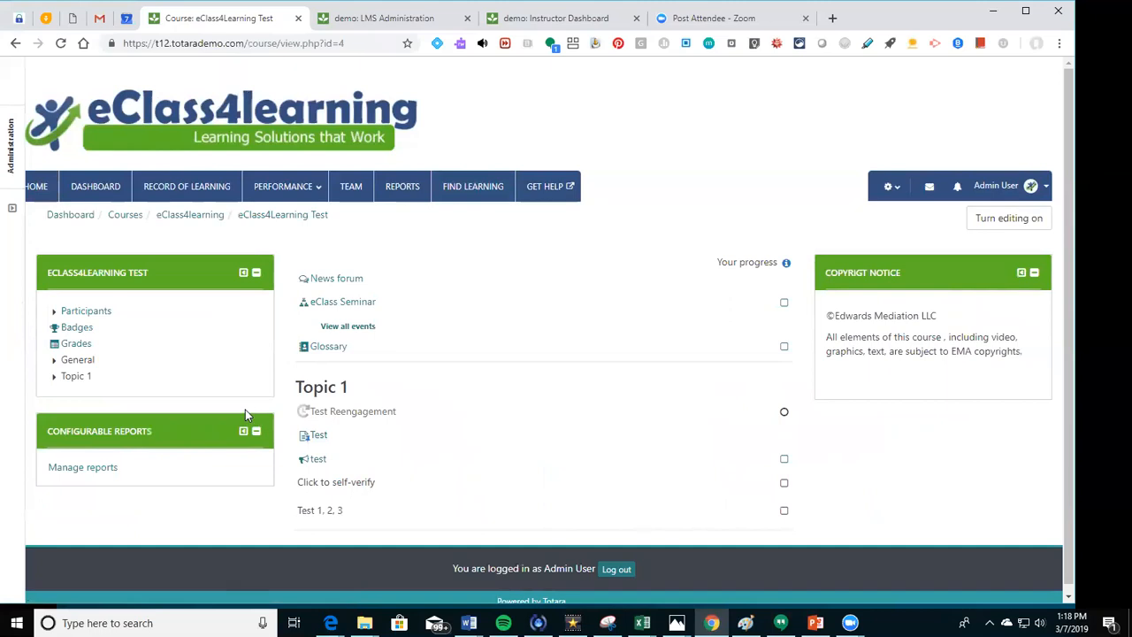
pyautogui.moveTo(12, 165)
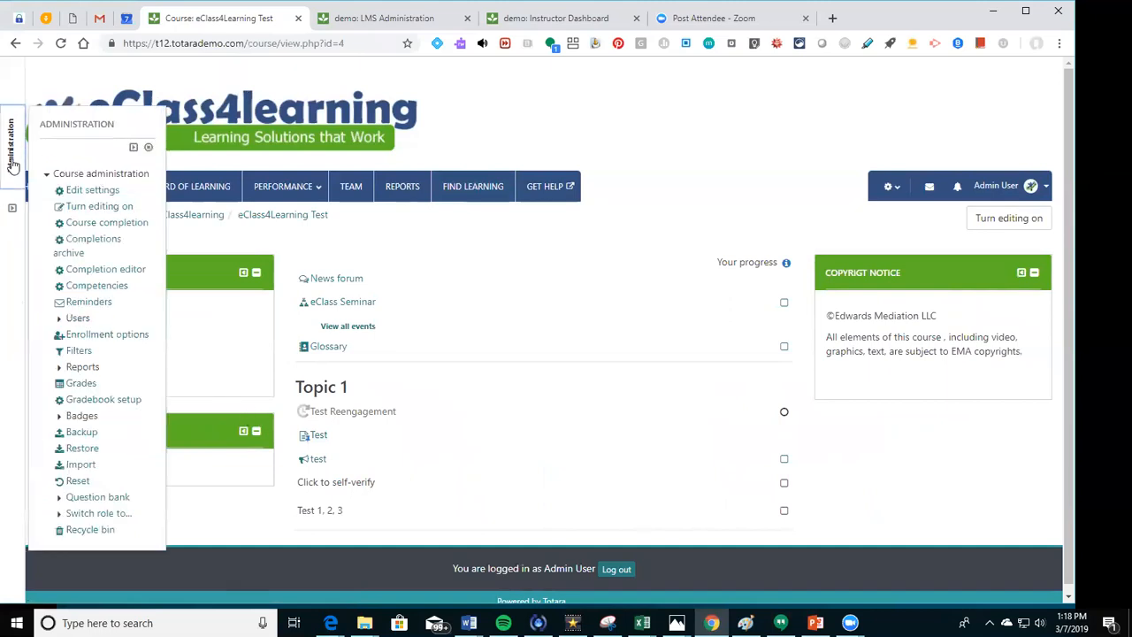
pyautogui.click(88, 193)
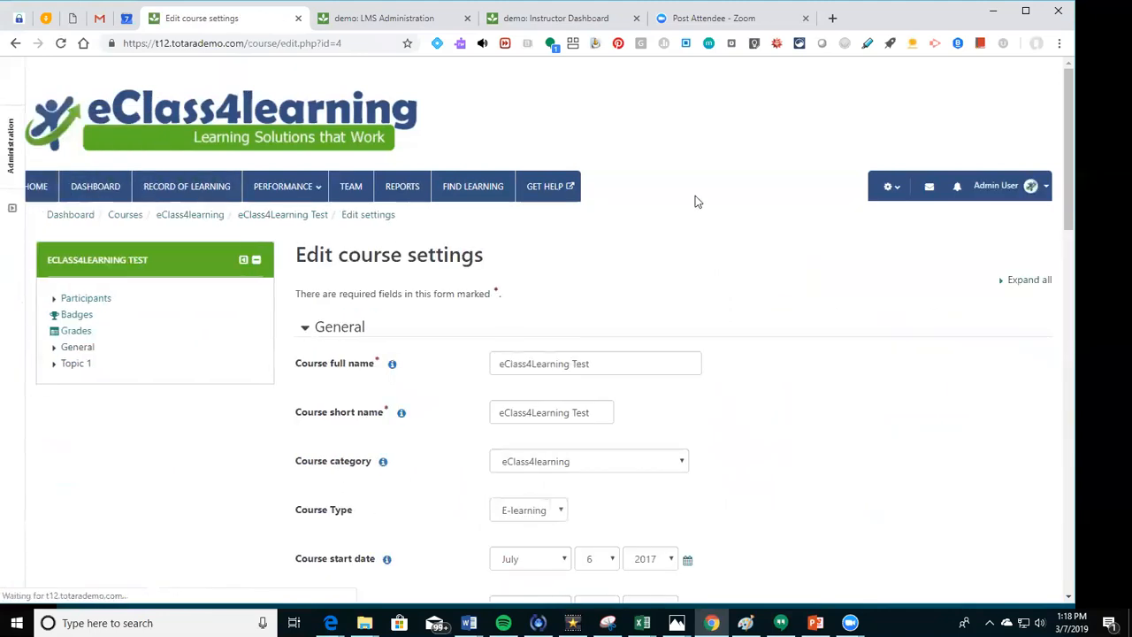
# - Set the course's audience-based visibility to enrolled users and members of the selected audiences, and add San Diego Demo Group as a visible audience
pyautogui.scroll(-1, 1065, 133)
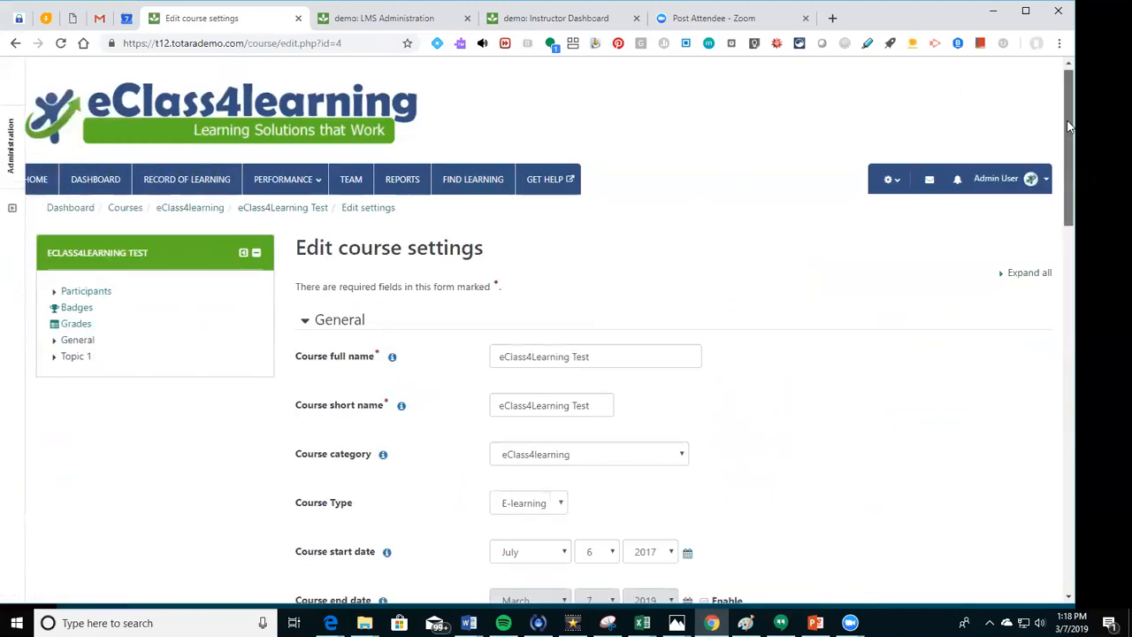
pyautogui.scroll(-10, 1048, 200)
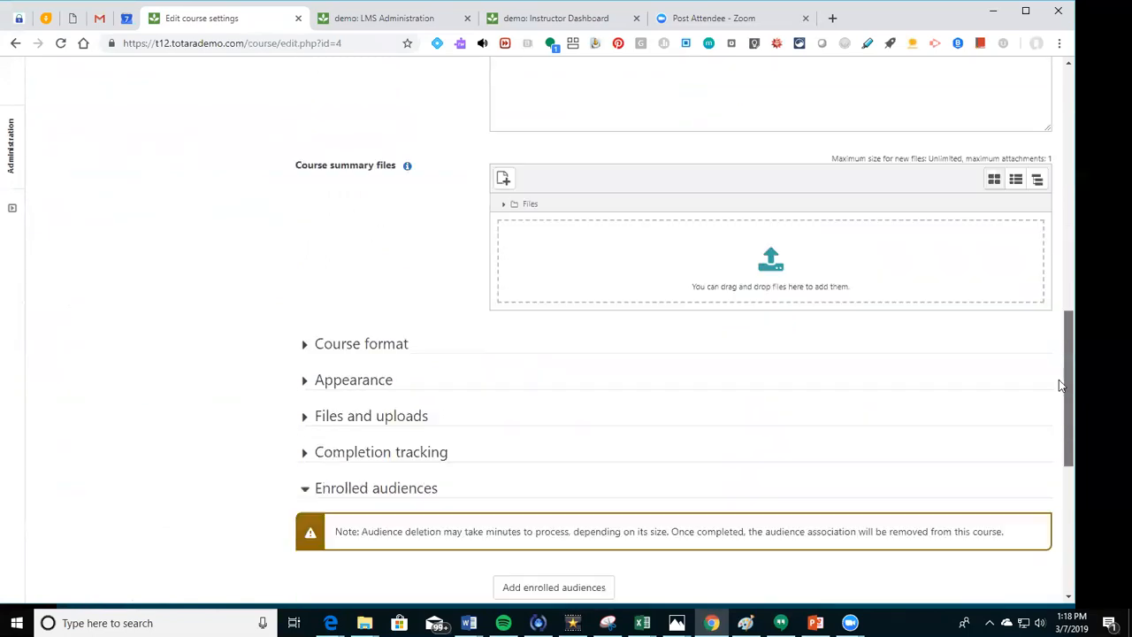
pyautogui.moveTo(1061, 396); pyautogui.dragTo(1058, 458)
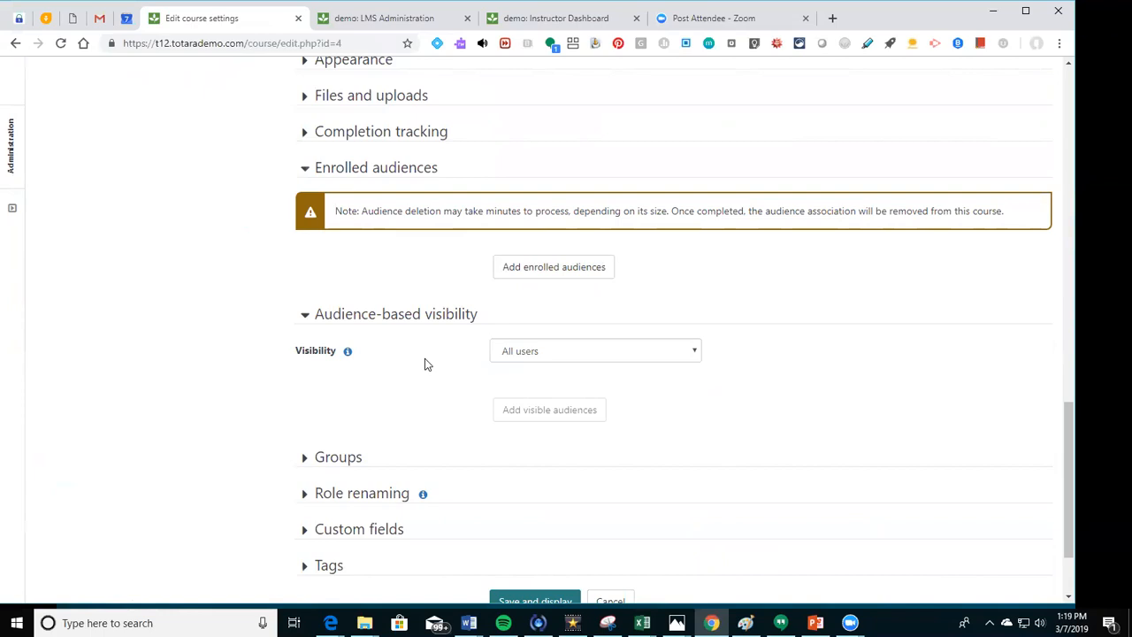
pyautogui.click(561, 358)
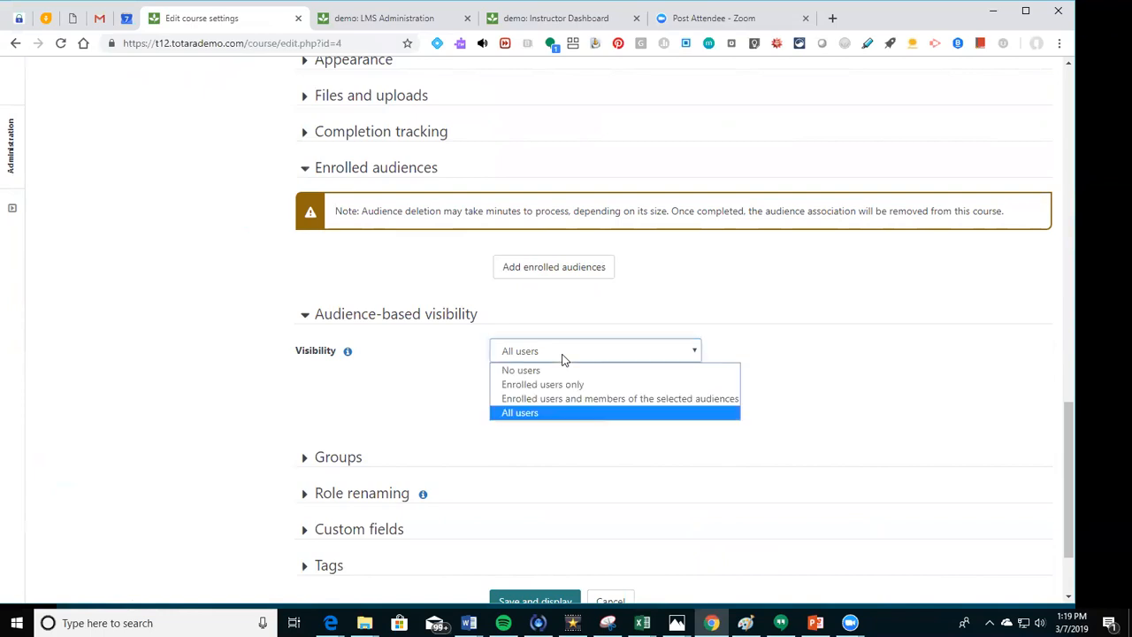
pyautogui.click(559, 403)
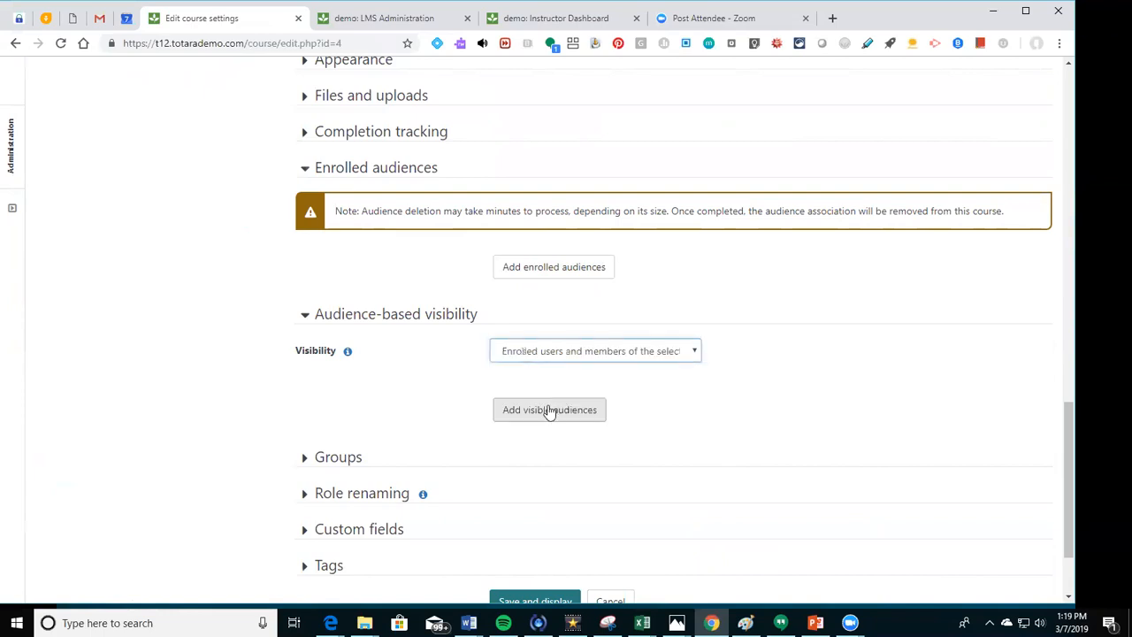
pyautogui.click(545, 411)
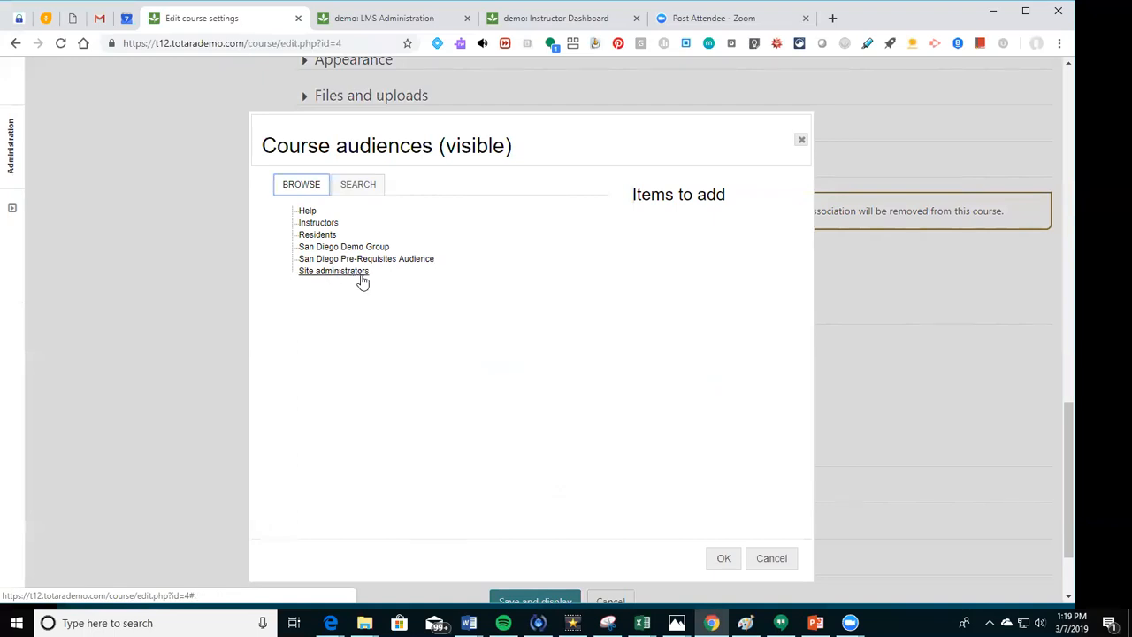
pyautogui.click(343, 247)
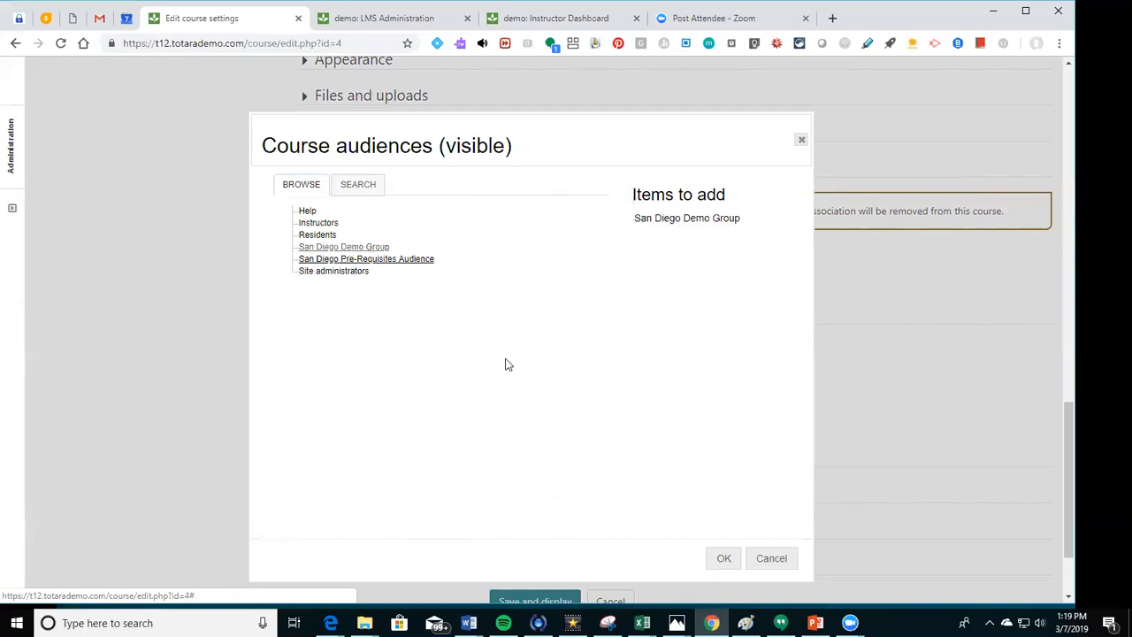
pyautogui.click(723, 558)
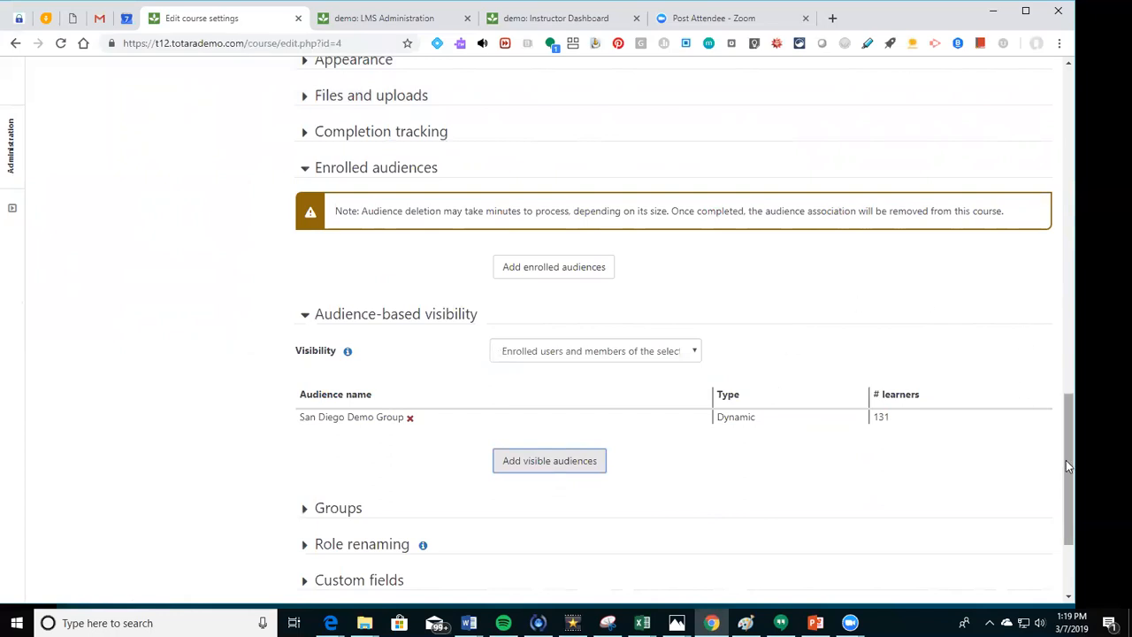
# - Leave the course settings without saving the visibility changes and open the site's program management page
pyautogui.scroll(1, 1065, 460)
pyautogui.moveTo(1088, 399); pyautogui.dragTo(1111, 106)
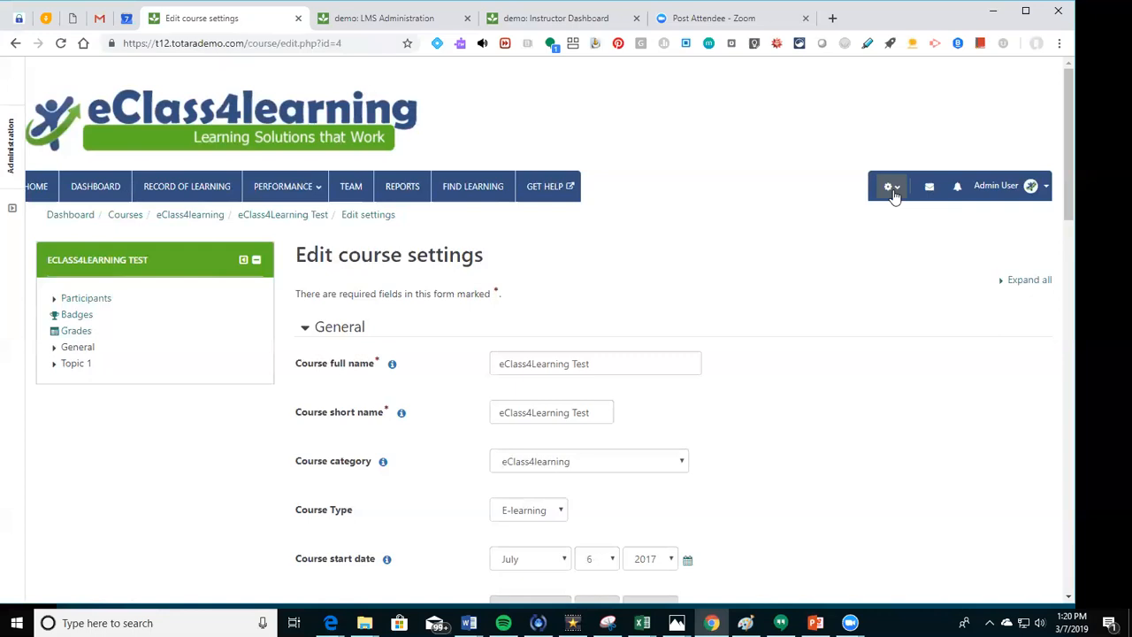
pyautogui.click(890, 187)
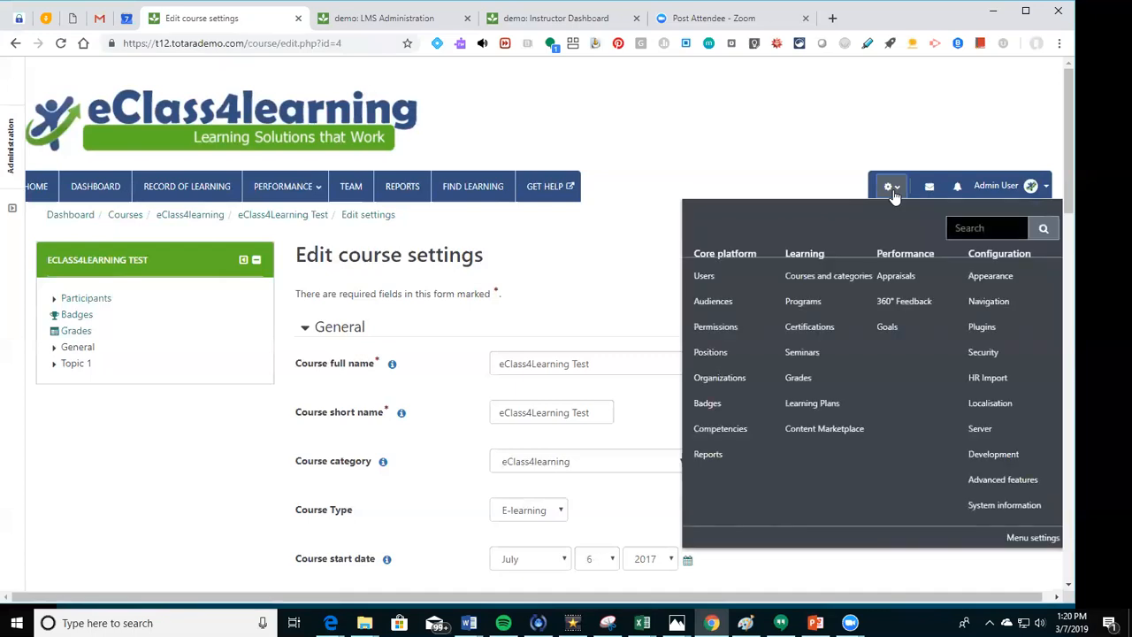
pyautogui.click(801, 303)
pyautogui.click(604, 124)
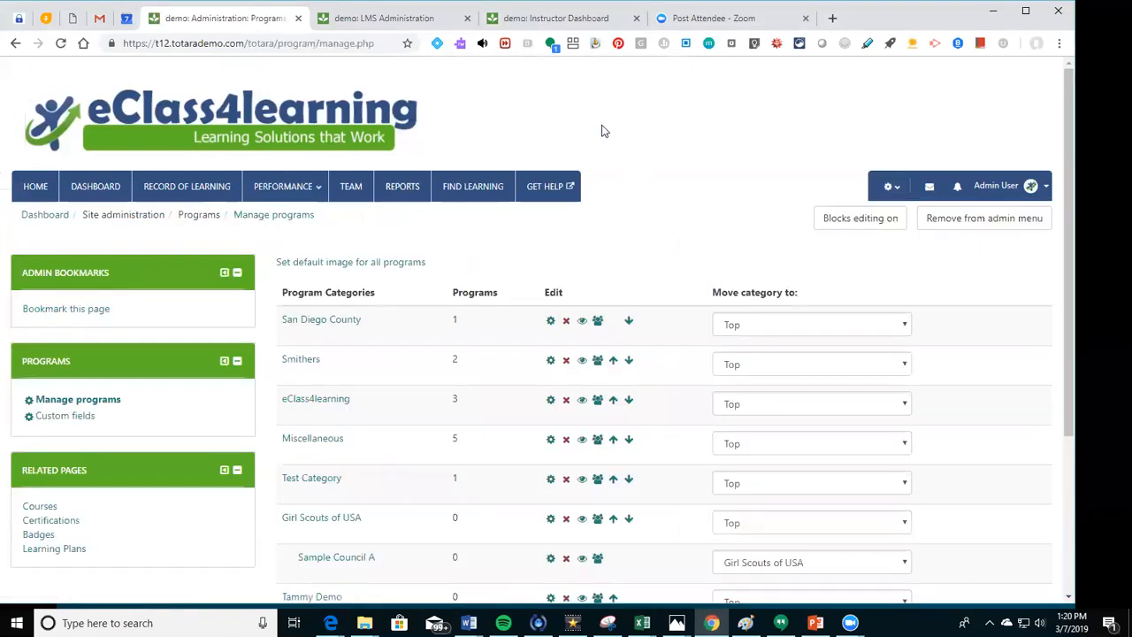
# - Open the San Diego Demo Program from the San Diego County category and open its details for editing
pyautogui.moveTo(1066, 239); pyautogui.dragTo(1066, 292)
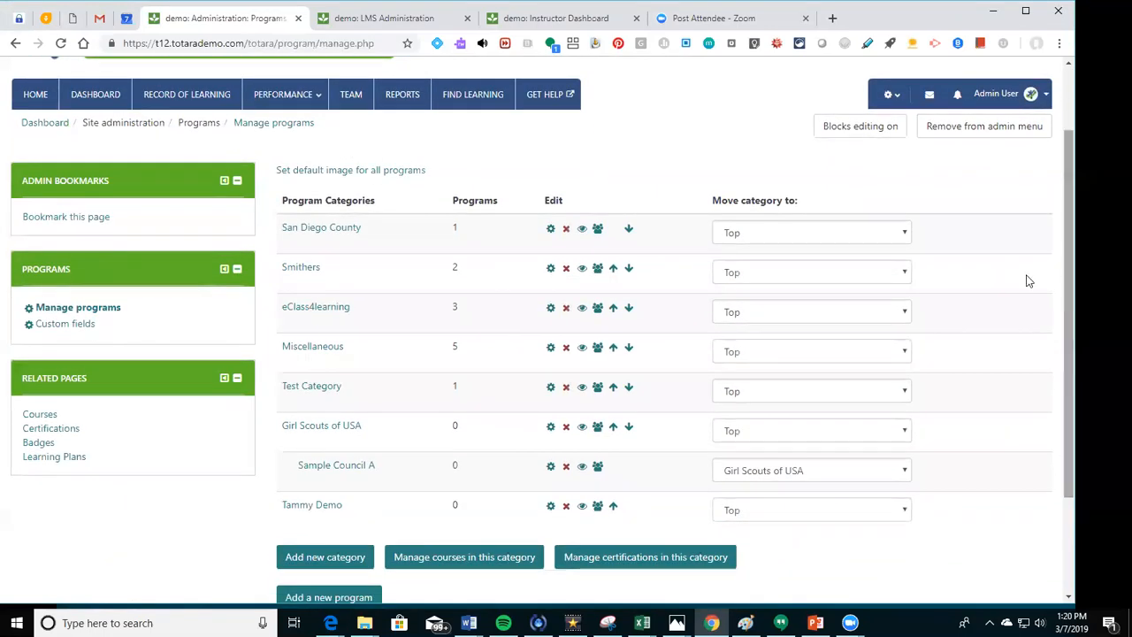
pyautogui.click(324, 232)
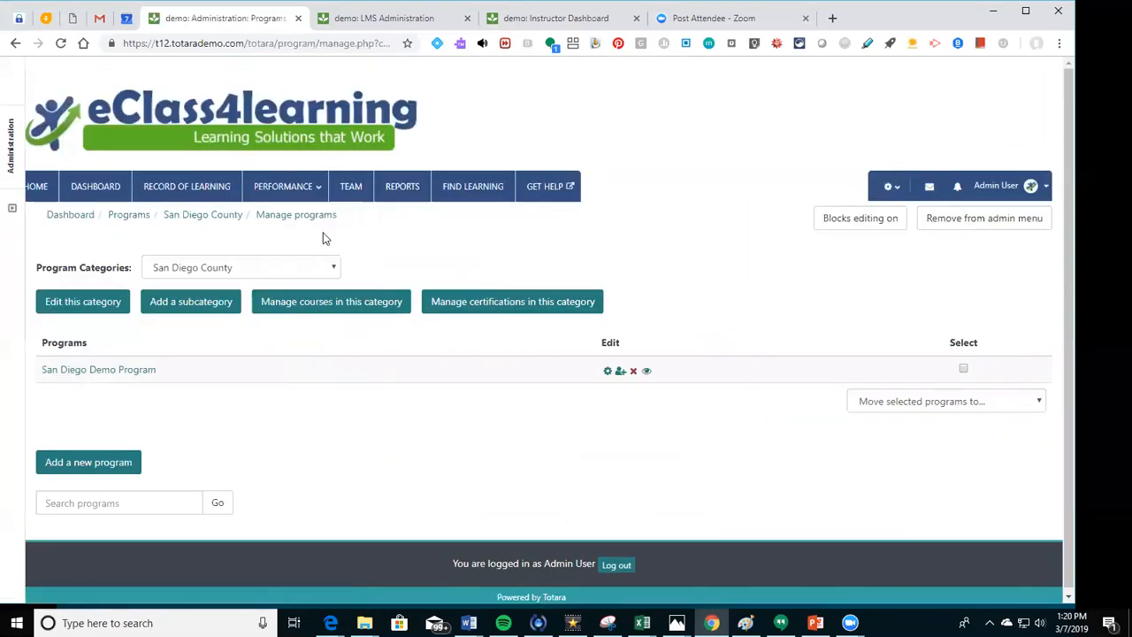
pyautogui.click(97, 372)
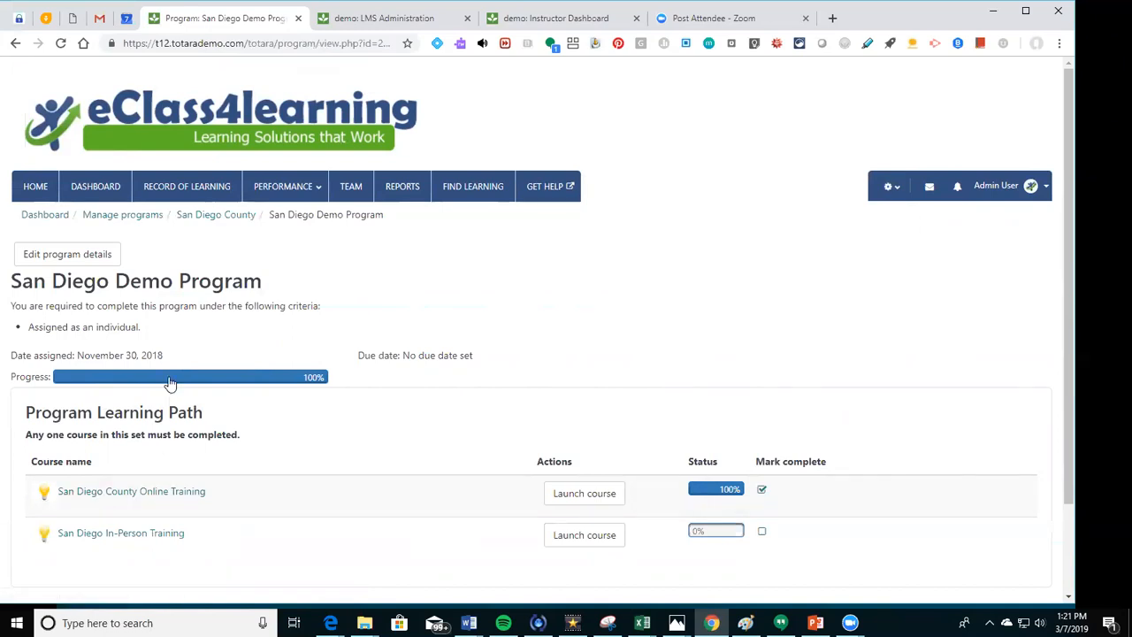
pyautogui.click(40, 262)
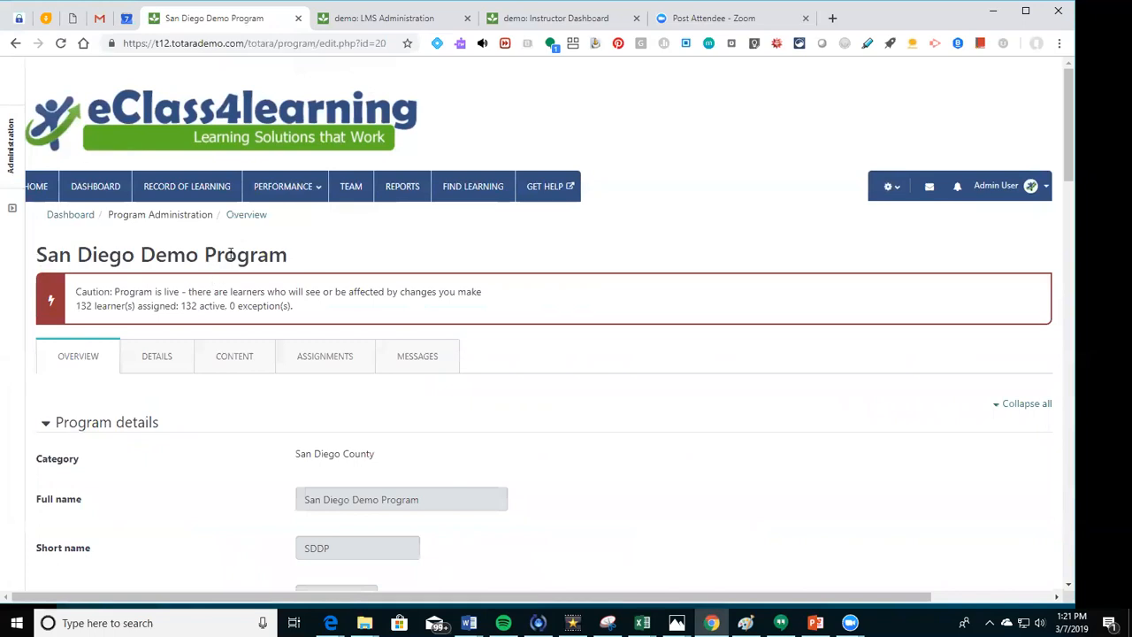
# - Examine the program's assignments, including the assigned audiences and individuals and the other assignment types that can be added
pyautogui.click(329, 359)
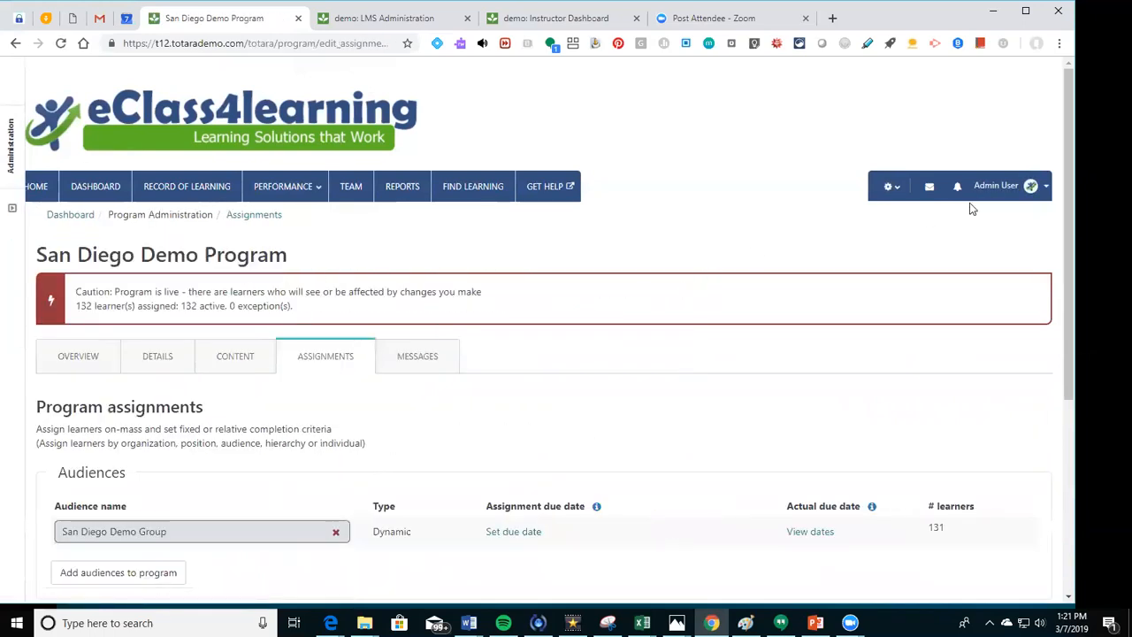
pyautogui.moveTo(1065, 188); pyautogui.dragTo(1065, 361)
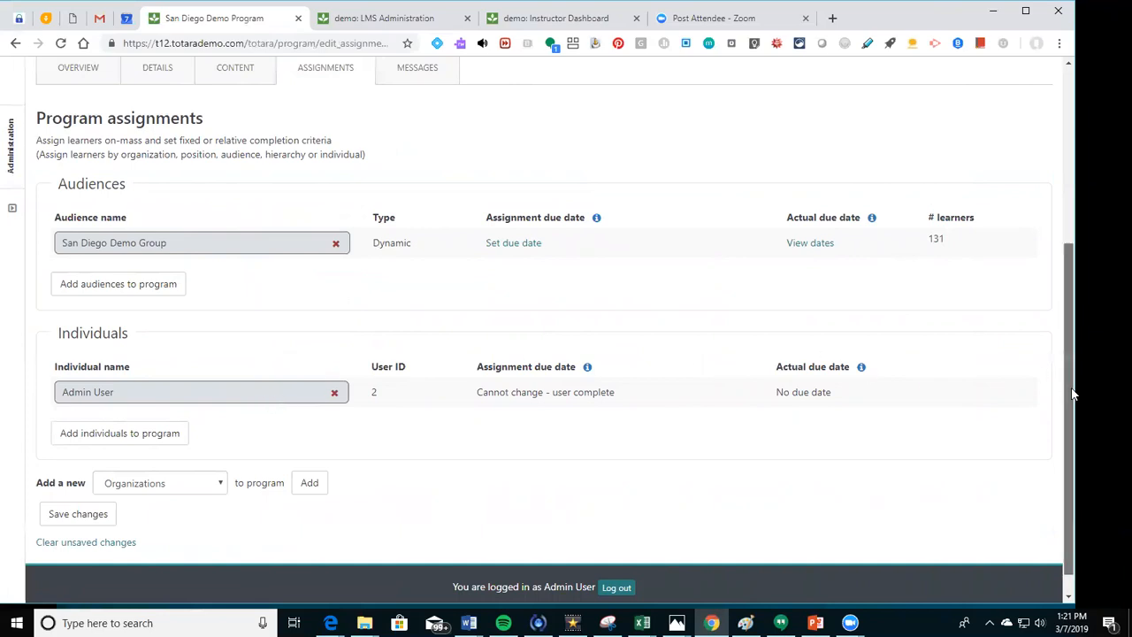
pyautogui.click(212, 489)
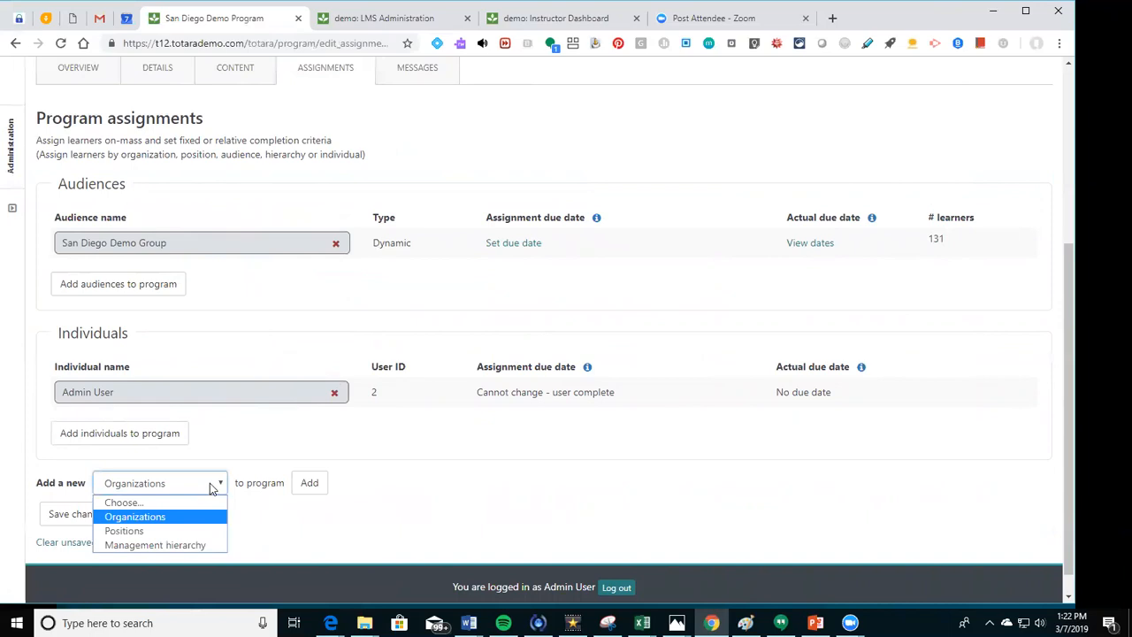
pyautogui.click(213, 489)
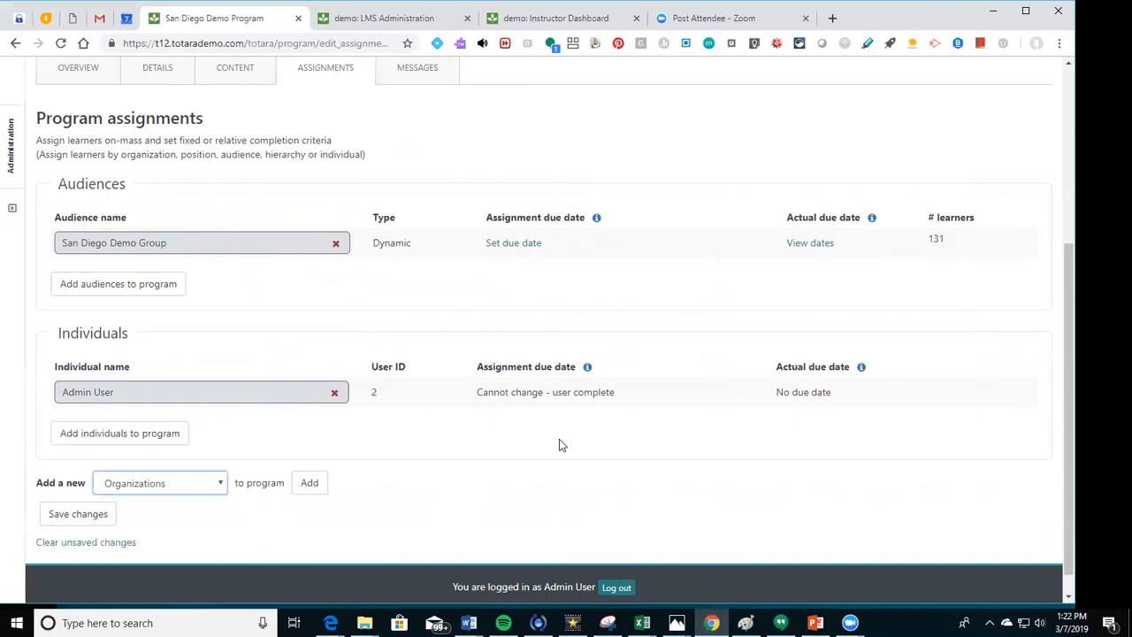
pyautogui.moveTo(1067, 342); pyautogui.dragTo(1079, 195)
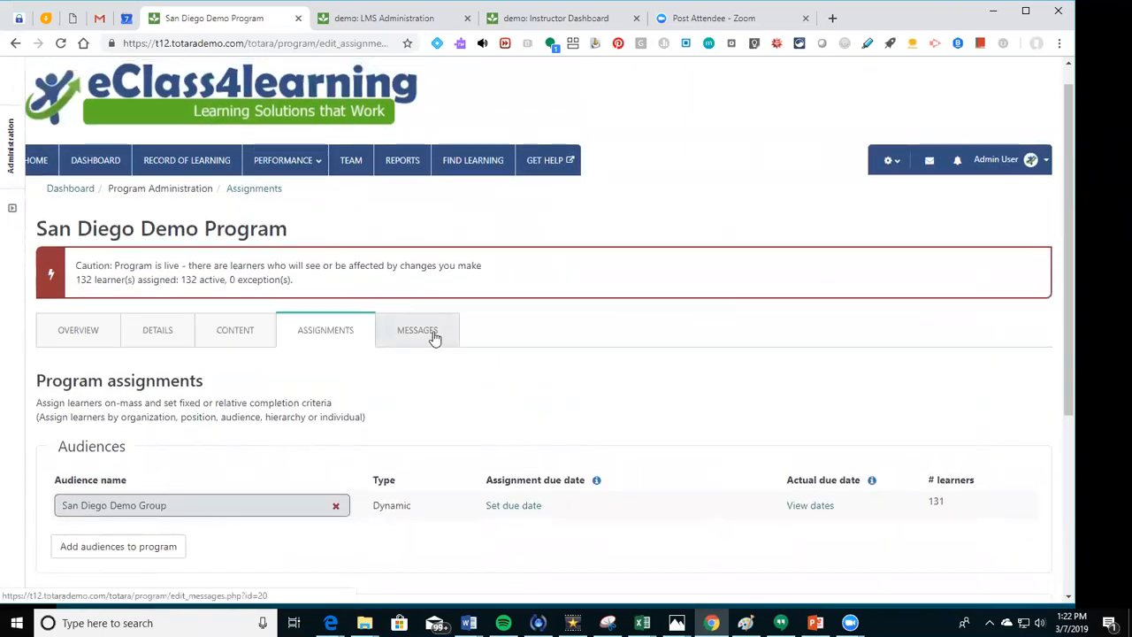
# - View the program's messages and examine the enrollment and exception report message fields
pyautogui.click(434, 337)
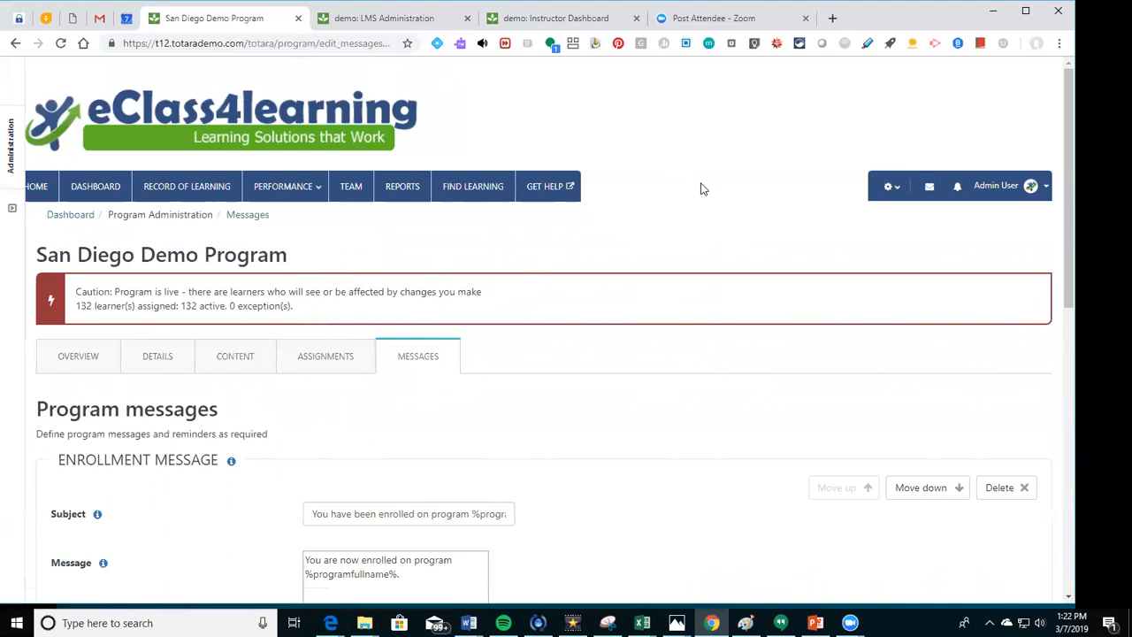
pyautogui.moveTo(1068, 174); pyautogui.dragTo(1062, 319)
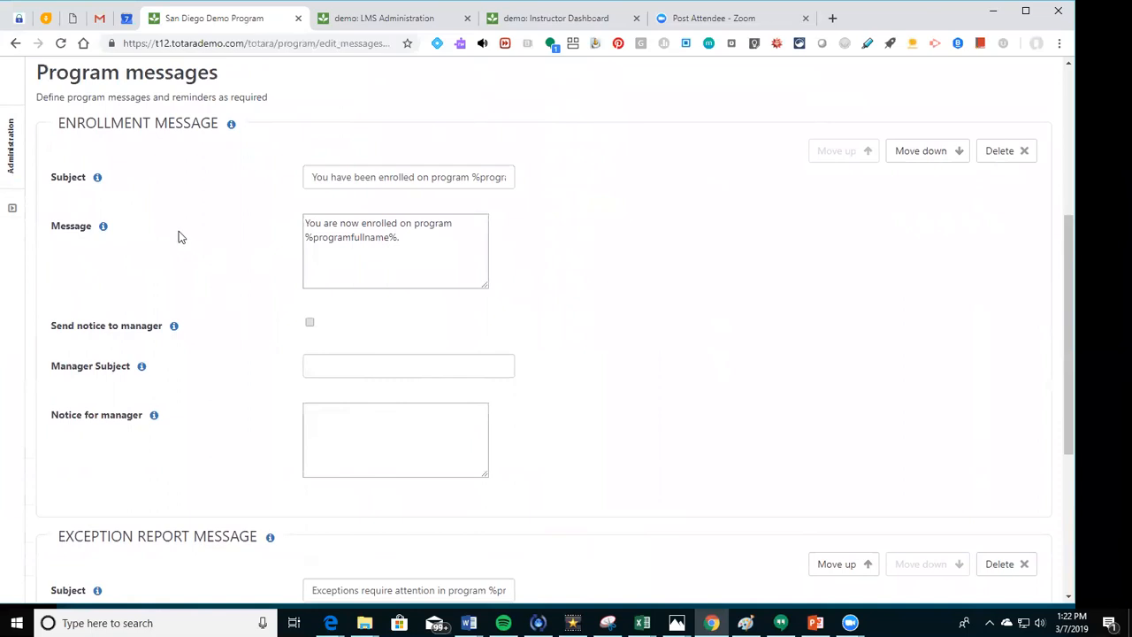
pyautogui.click(338, 273)
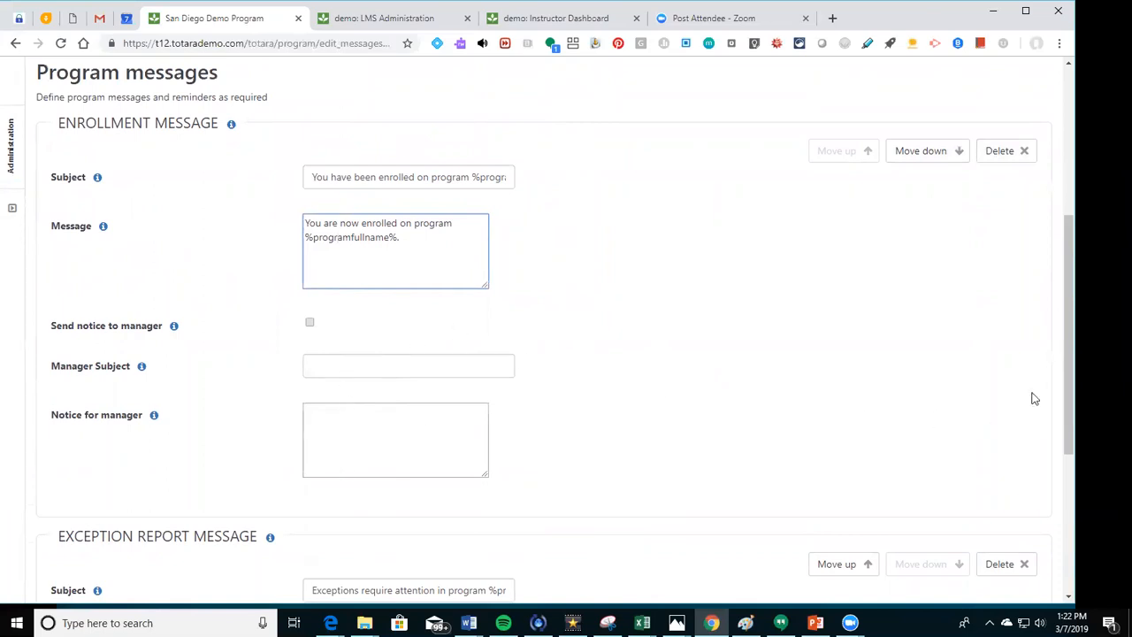
pyautogui.moveTo(1063, 362); pyautogui.dragTo(1099, 516)
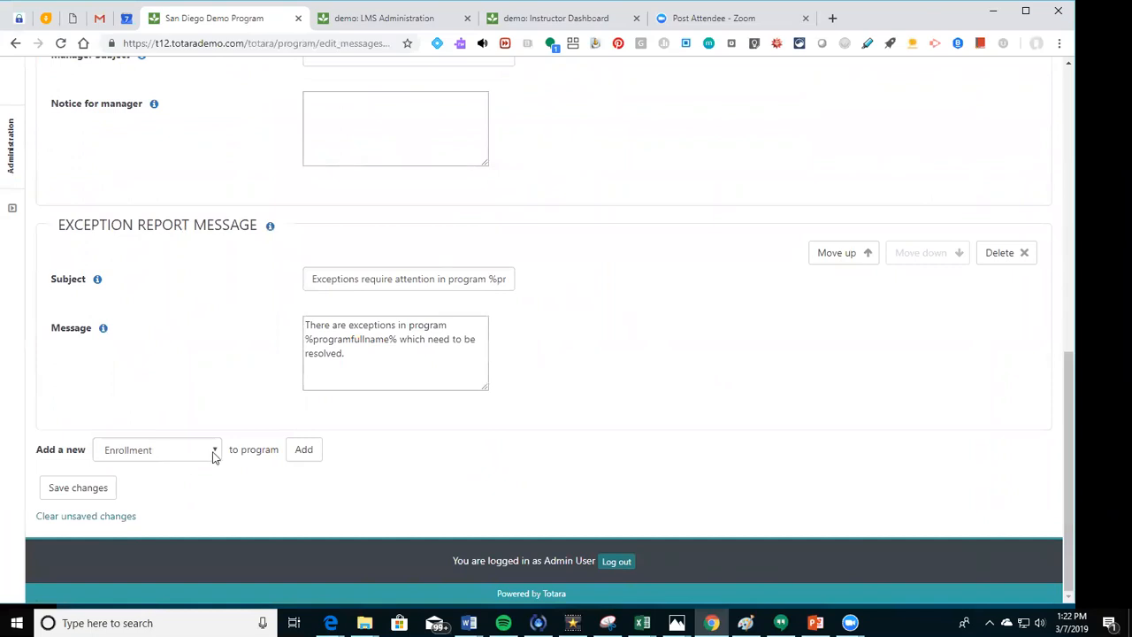
# - Look through the available message types and add a Learner follow-up message to the program
pyautogui.click(213, 454)
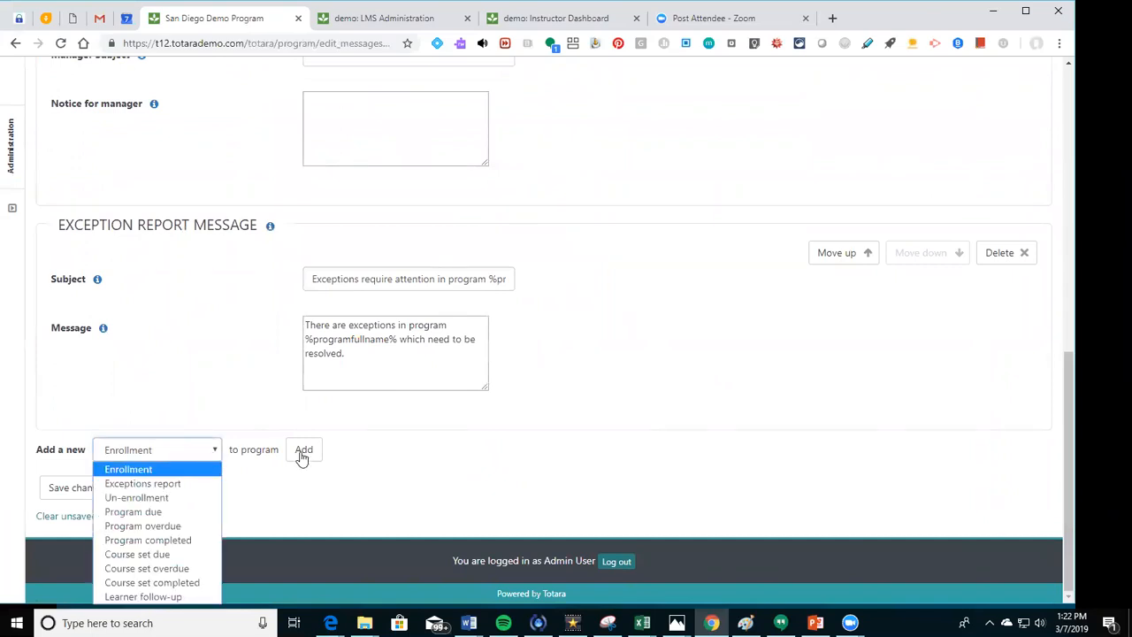
pyautogui.click(1070, 404)
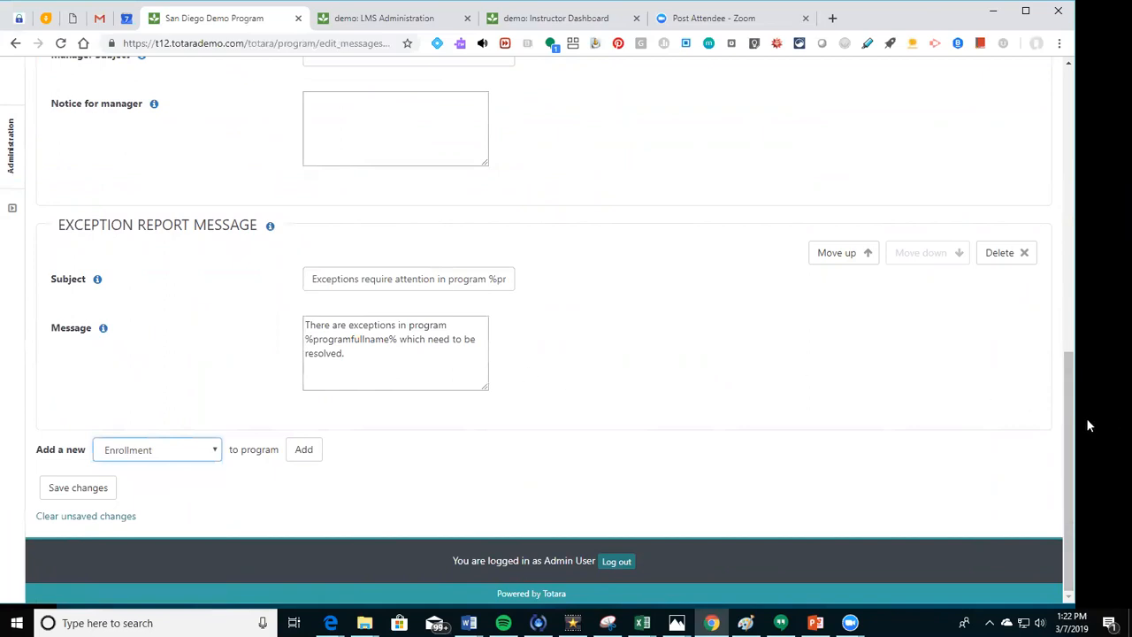
pyautogui.click(214, 452)
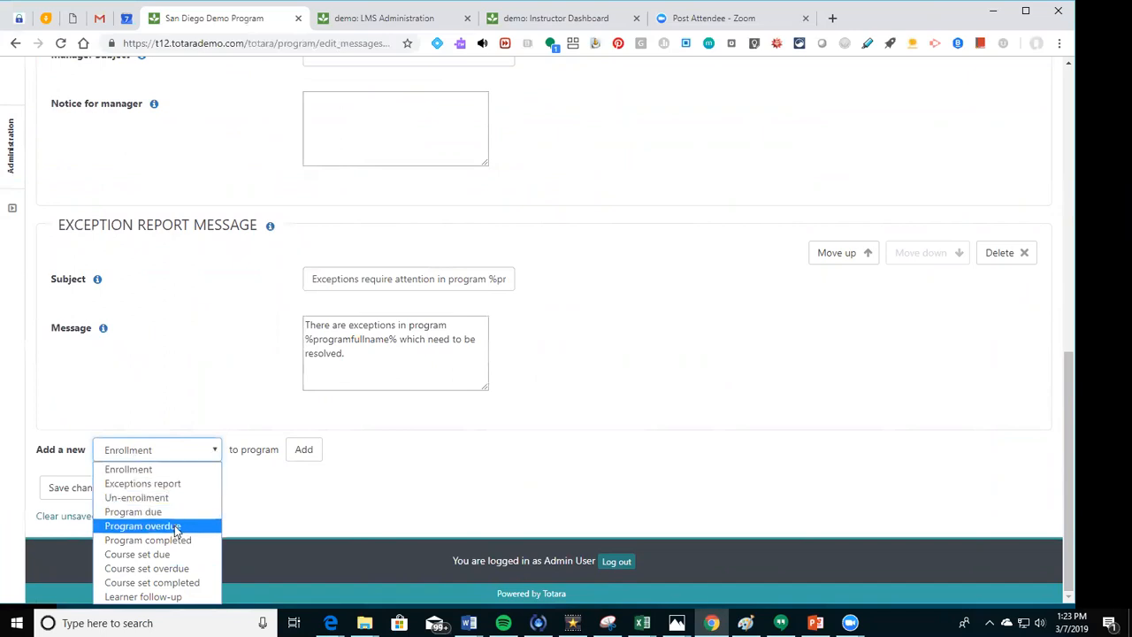
pyautogui.click(198, 598)
pyautogui.click(303, 451)
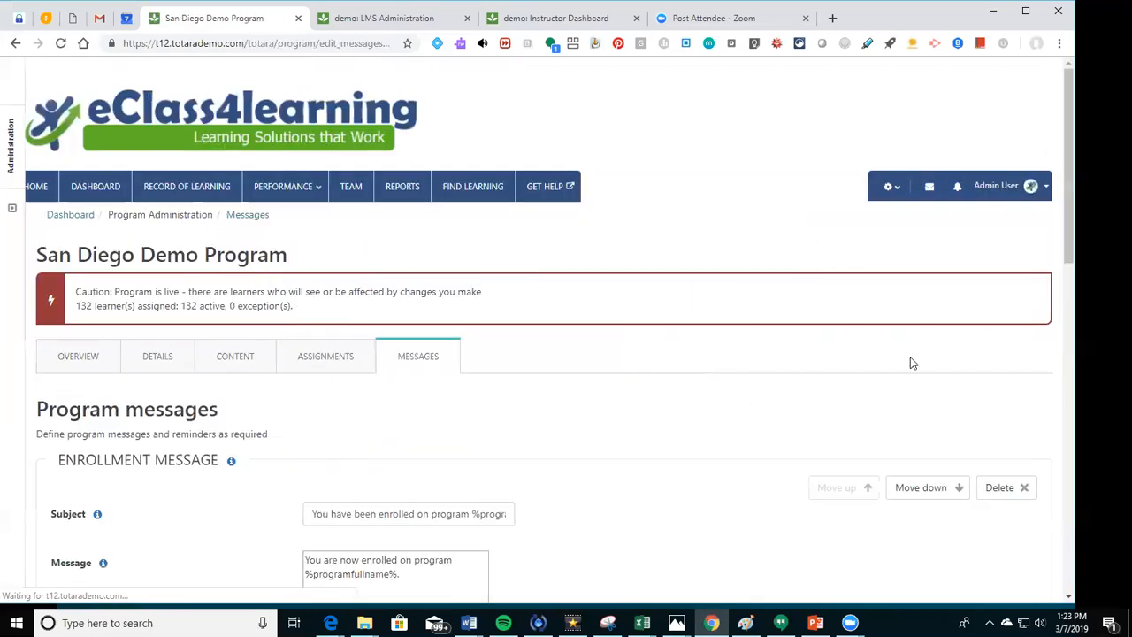
pyautogui.moveTo(1070, 193); pyautogui.dragTo(1112, 489)
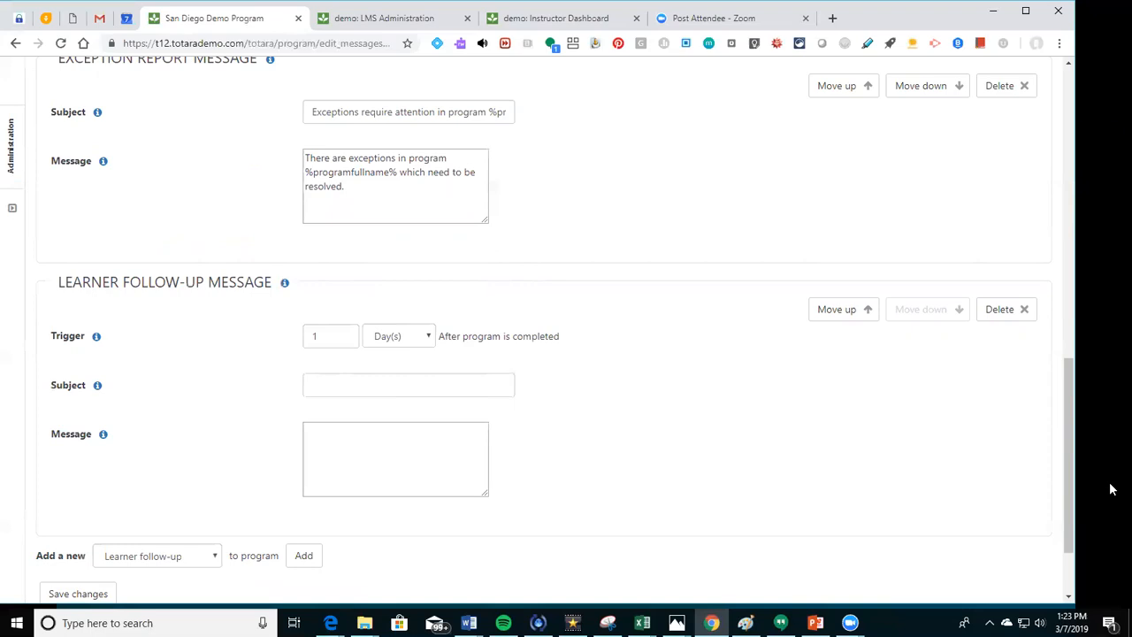
# - Leave the program messages without saving and open the Learning Path Example certification from the San Diego County certification category
pyautogui.moveTo(1070, 433); pyautogui.dragTo(1112, 151)
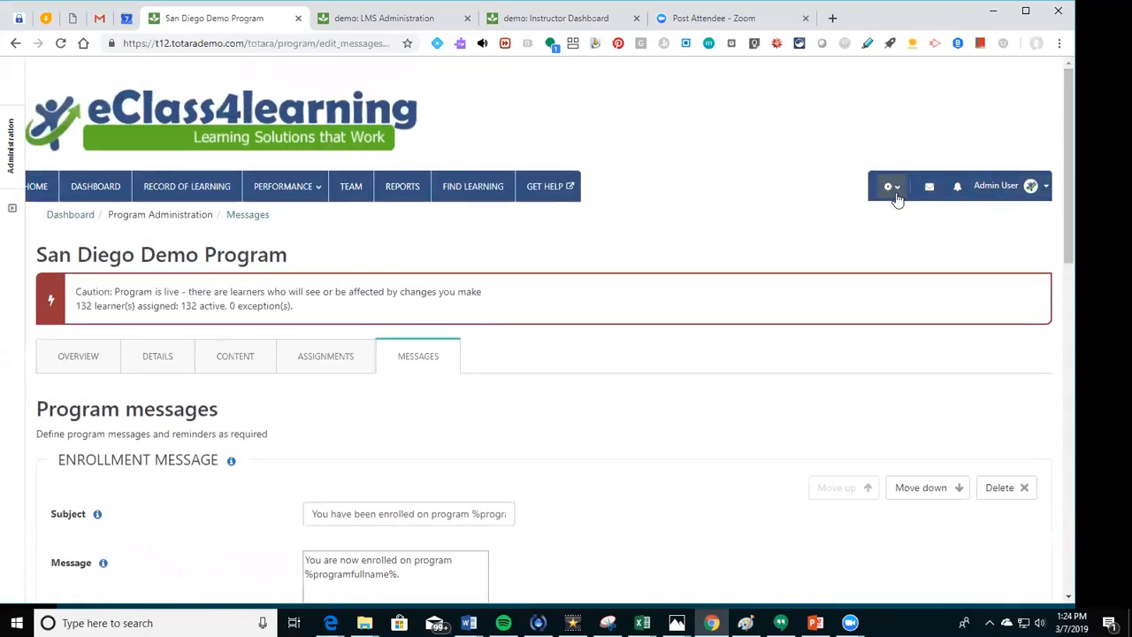
pyautogui.click(897, 194)
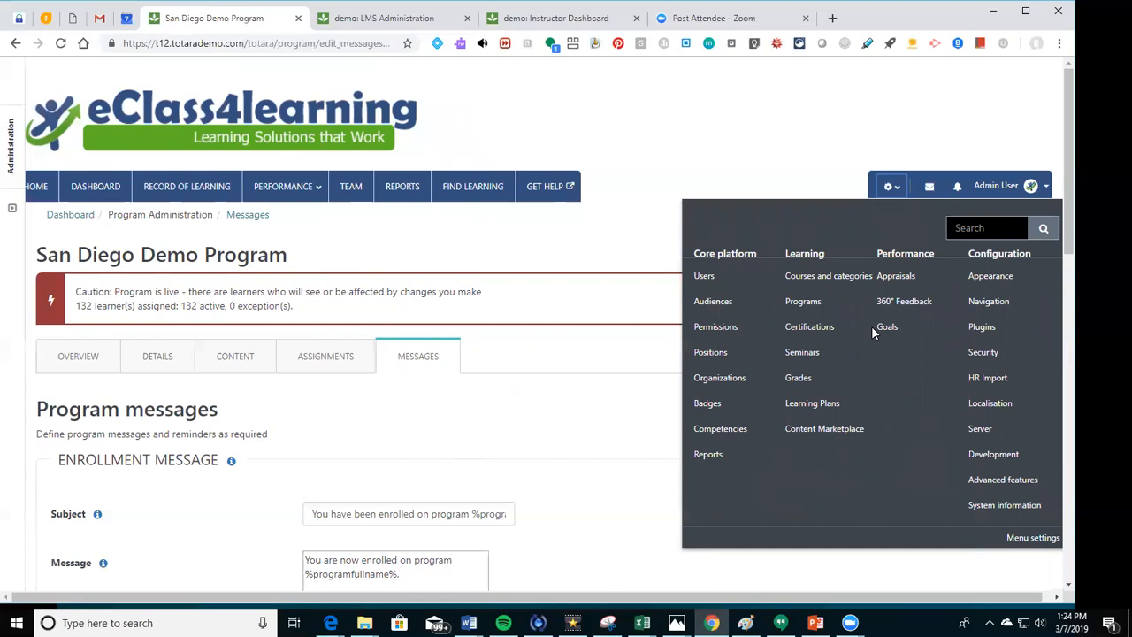
pyautogui.click(807, 329)
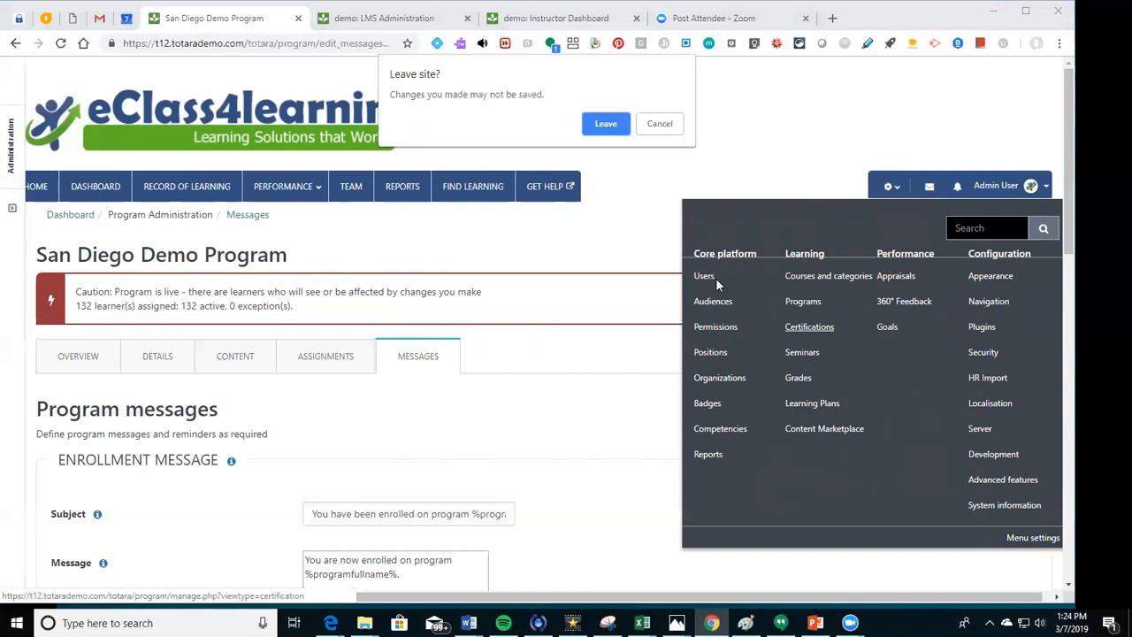
pyautogui.click(600, 125)
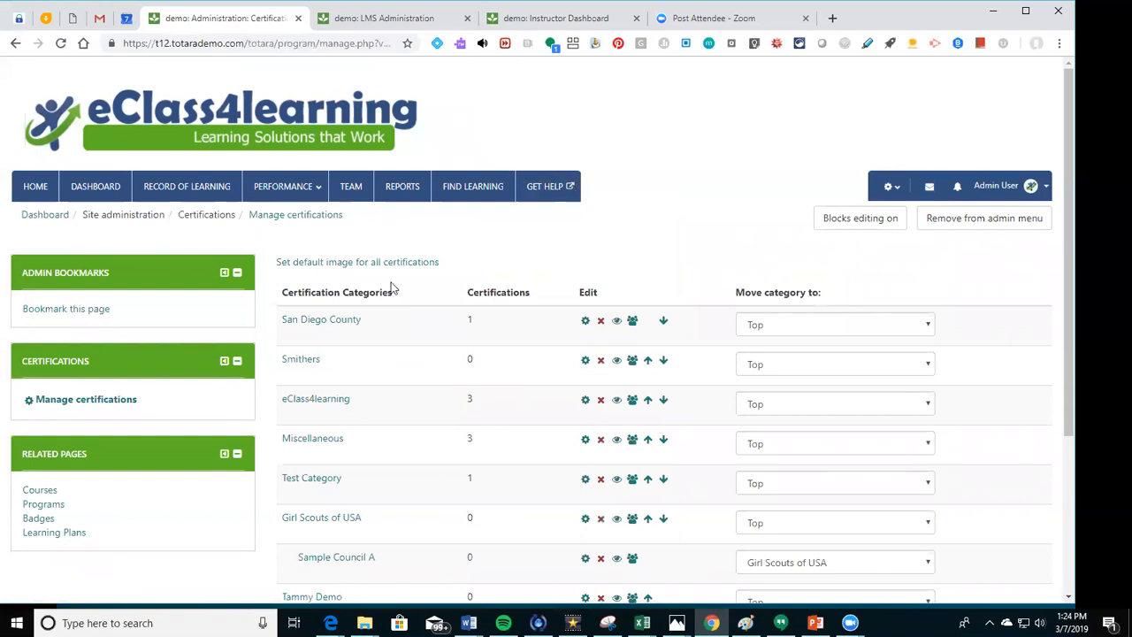
pyautogui.click(316, 322)
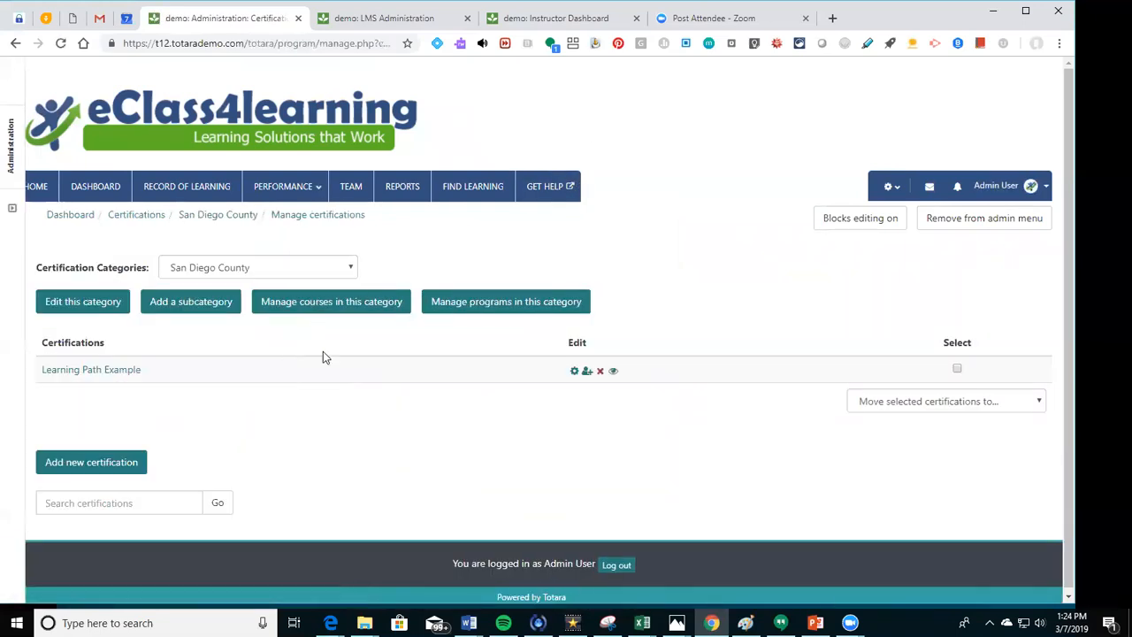
pyautogui.click(82, 373)
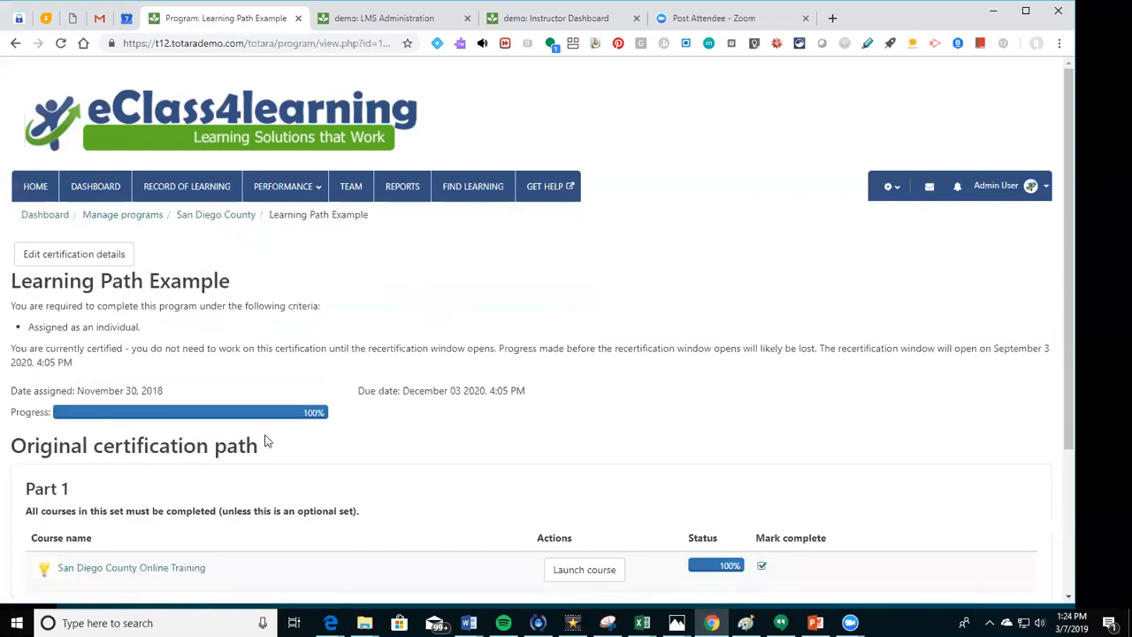
# - Open the Learning Path Example certification's details for editing and examine its assignments, messages and the message types that can be added
pyautogui.click(95, 255)
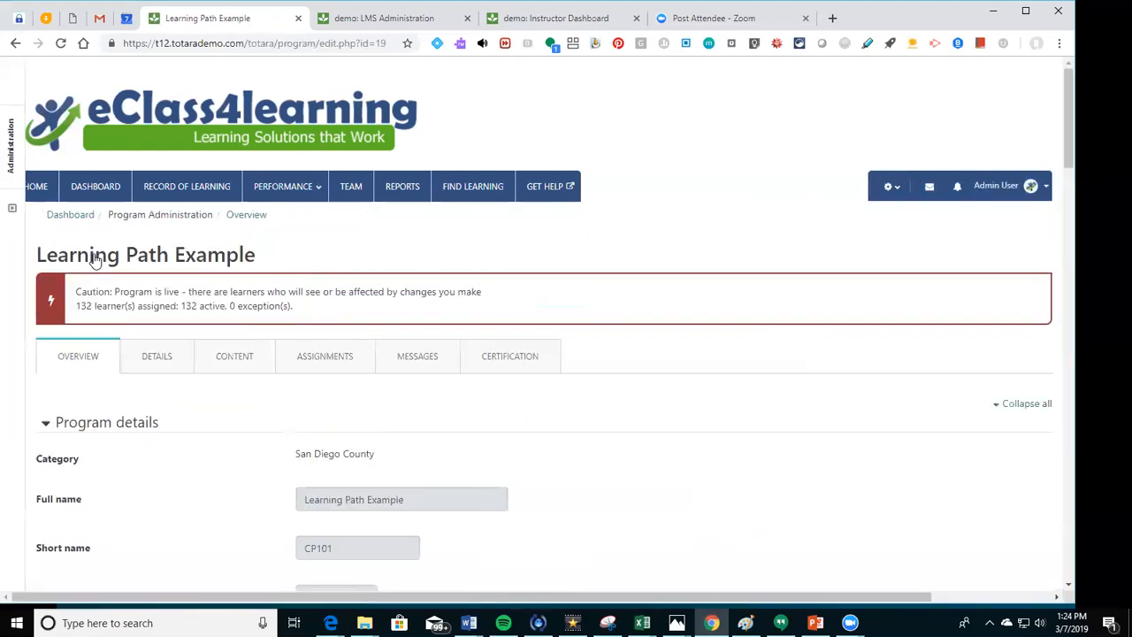
pyautogui.click(322, 362)
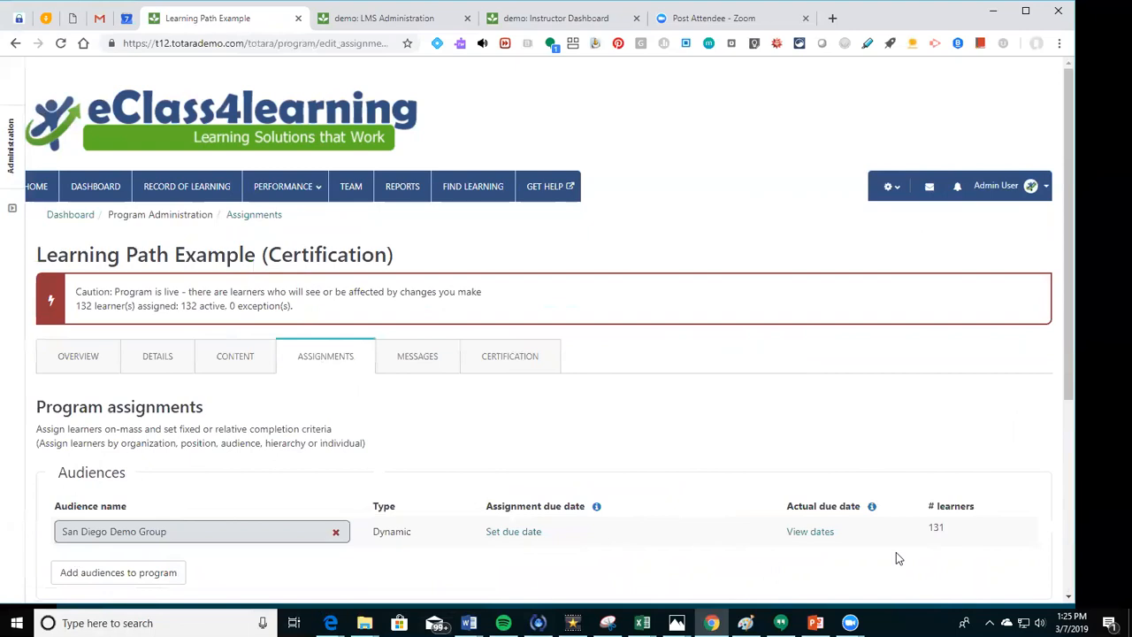
pyautogui.click(414, 359)
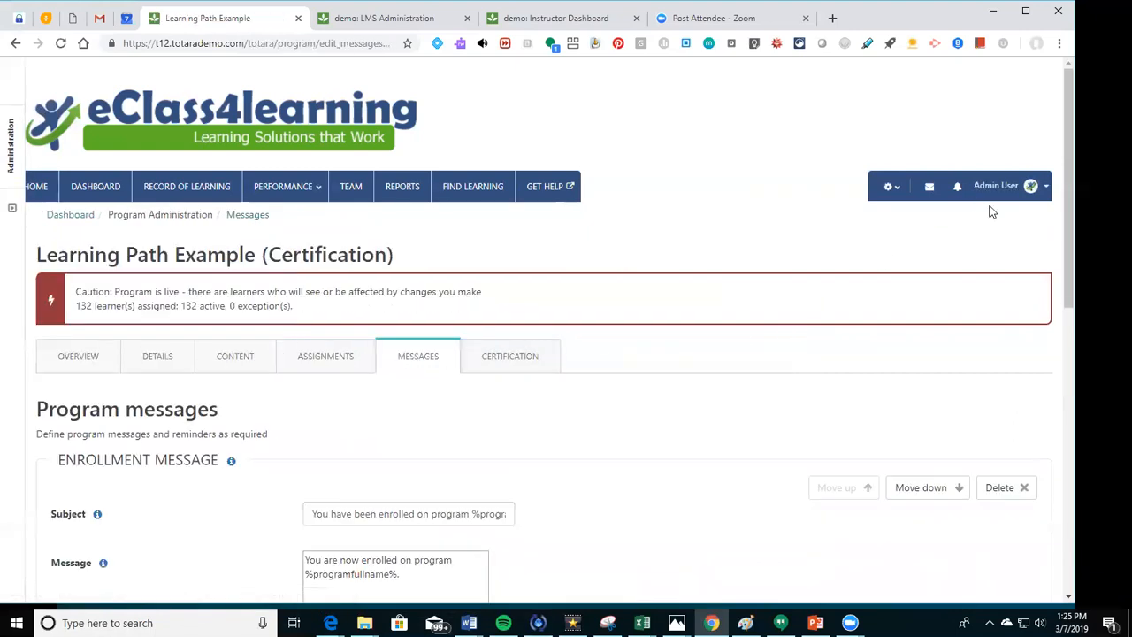
pyautogui.moveTo(1067, 218); pyautogui.dragTo(1109, 528)
pyautogui.click(270, 455)
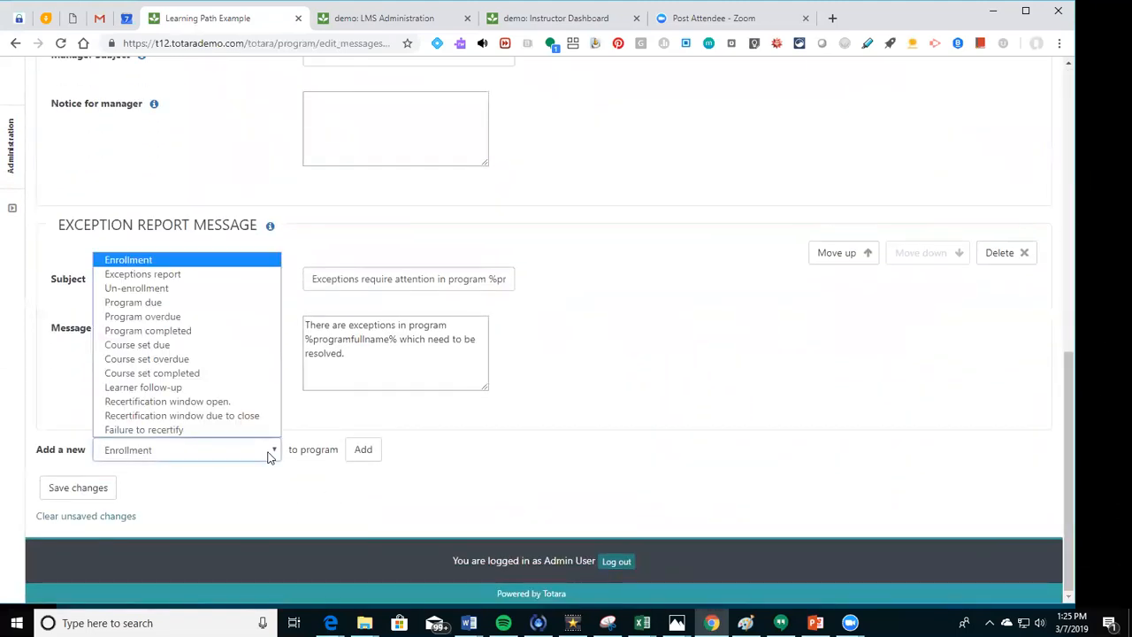
pyautogui.click(269, 456)
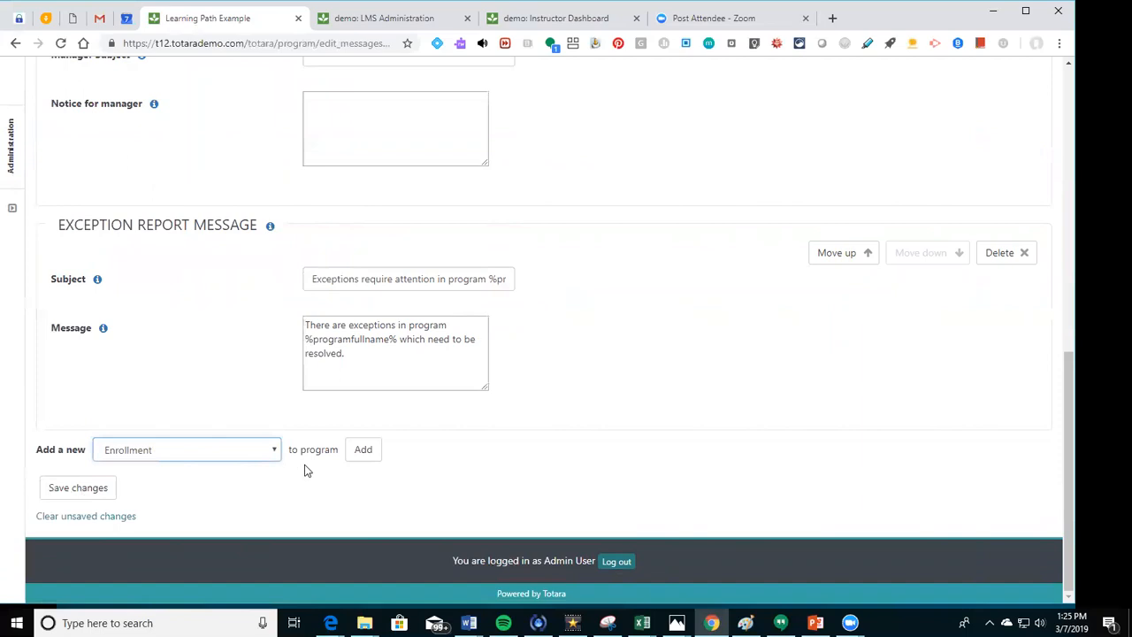
pyautogui.moveTo(1069, 495); pyautogui.dragTo(1066, 244)
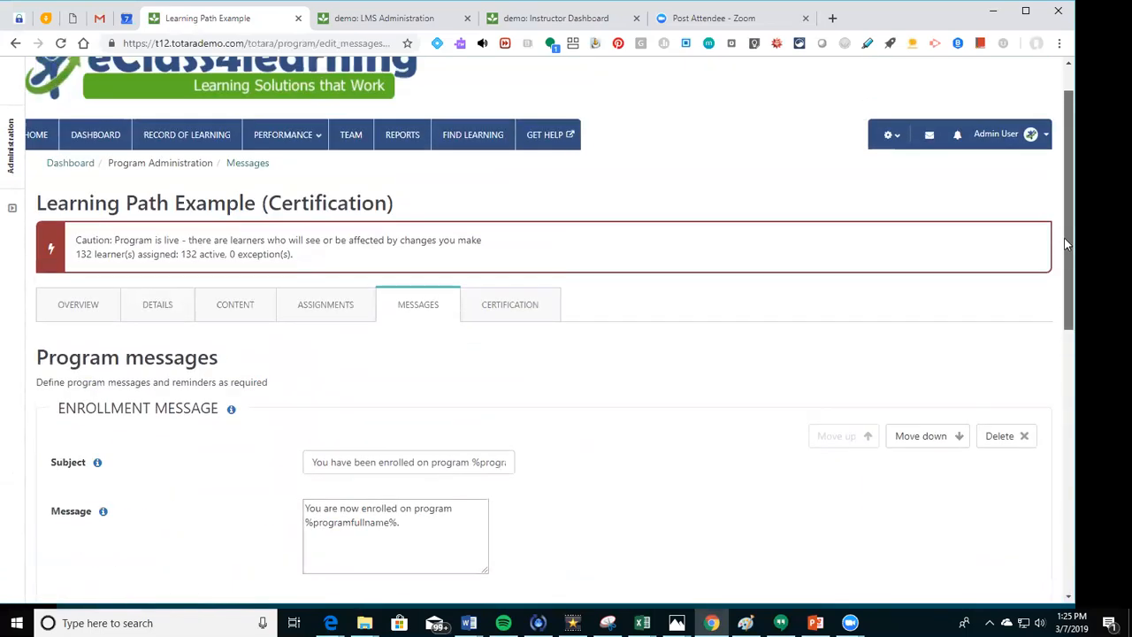
# - Examine the certification's recertification details, including the recertification date options, active period and recertification window
pyautogui.click(516, 309)
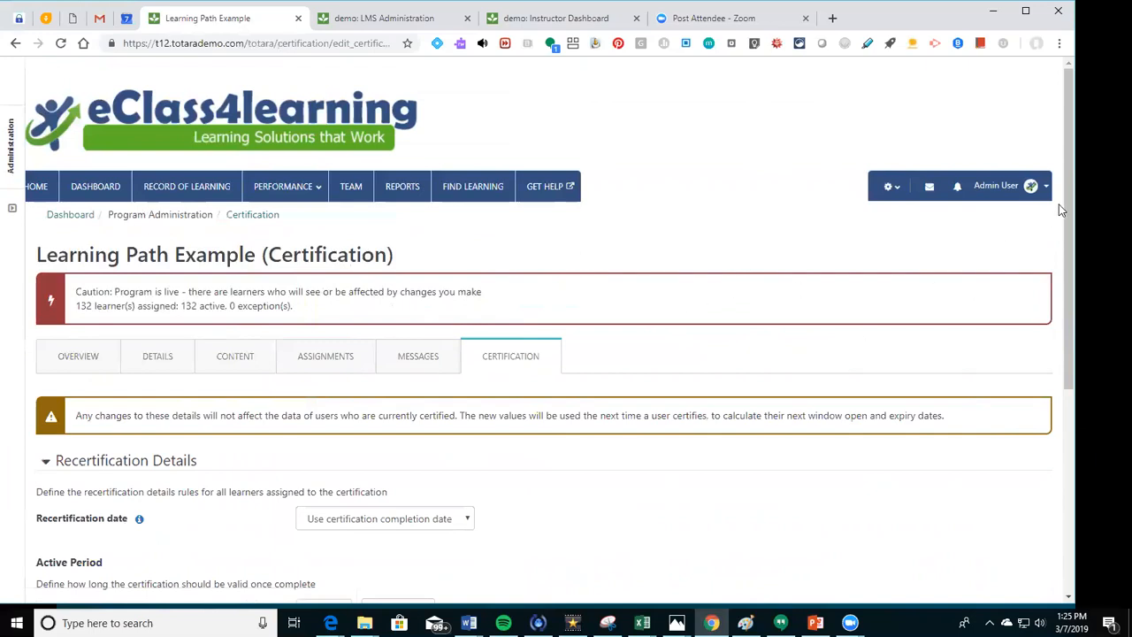
pyautogui.moveTo(1061, 210); pyautogui.dragTo(1063, 358)
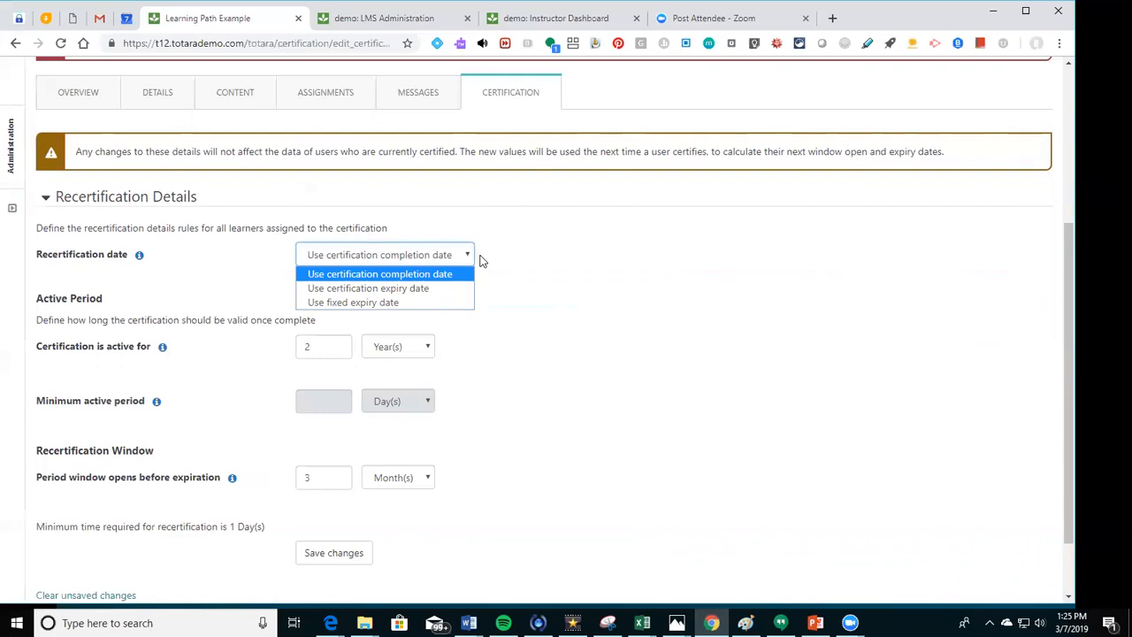
pyautogui.click(434, 275)
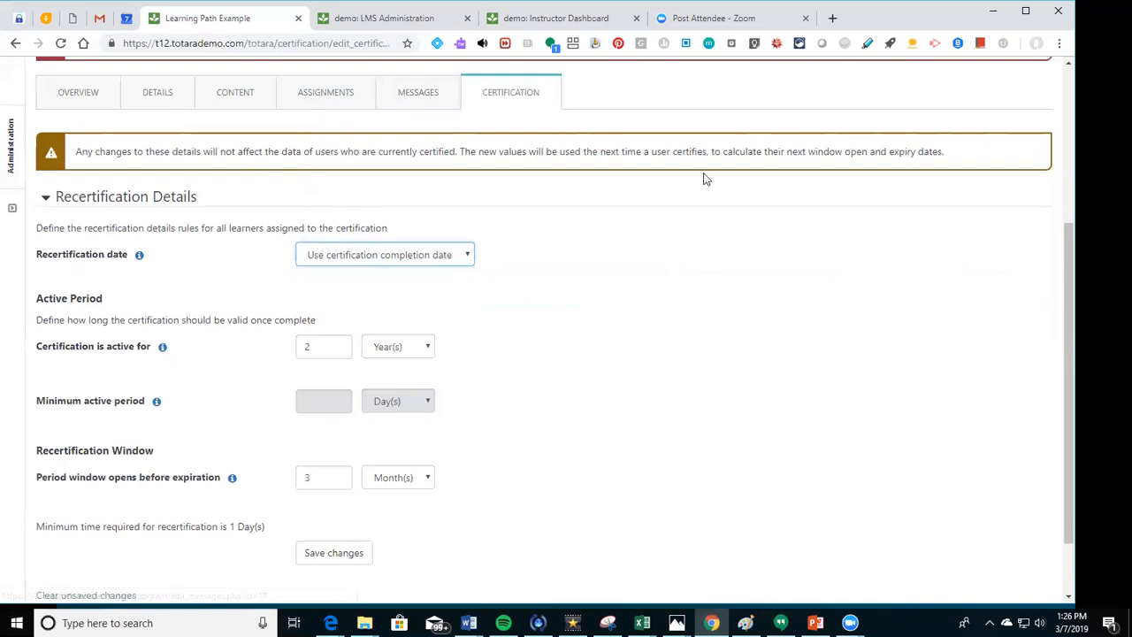
pyautogui.moveTo(1070, 407); pyautogui.dragTo(1105, 225)
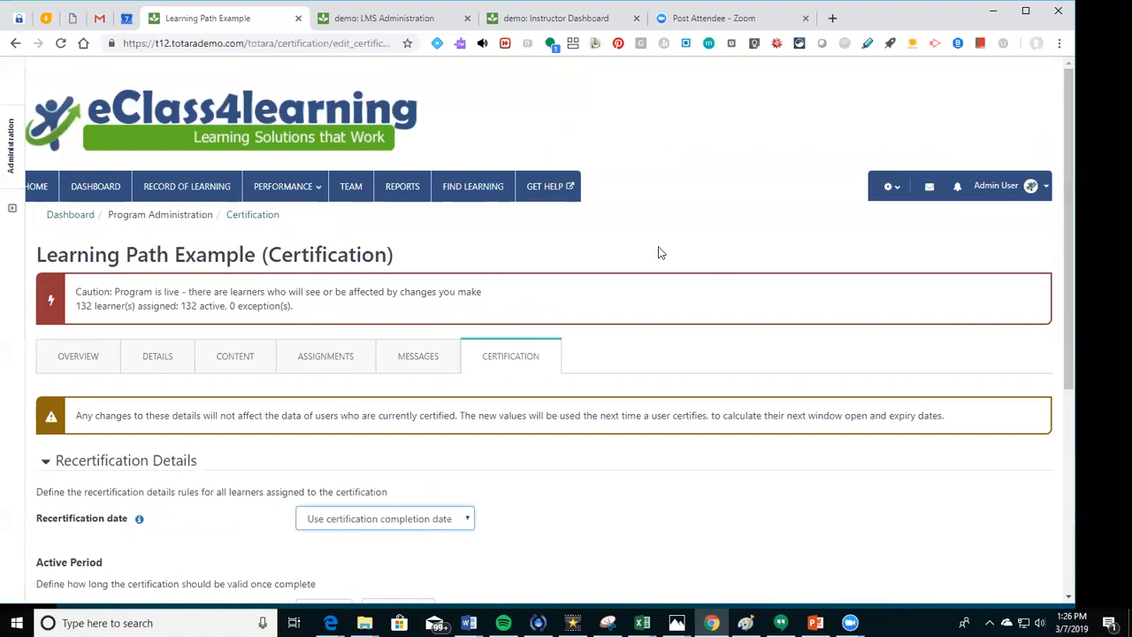
# - Leave the certification and view the My Learning dashboard with its learning, badges and links blocks
pyautogui.click(97, 189)
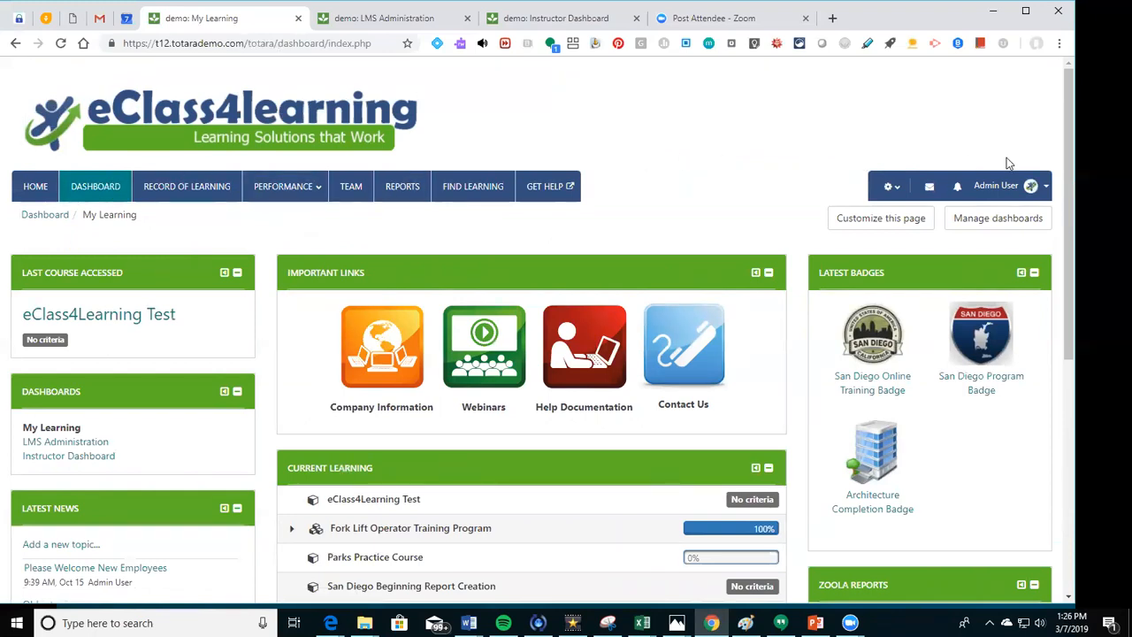
pyautogui.moveTo(1070, 138); pyautogui.dragTo(1078, 111)
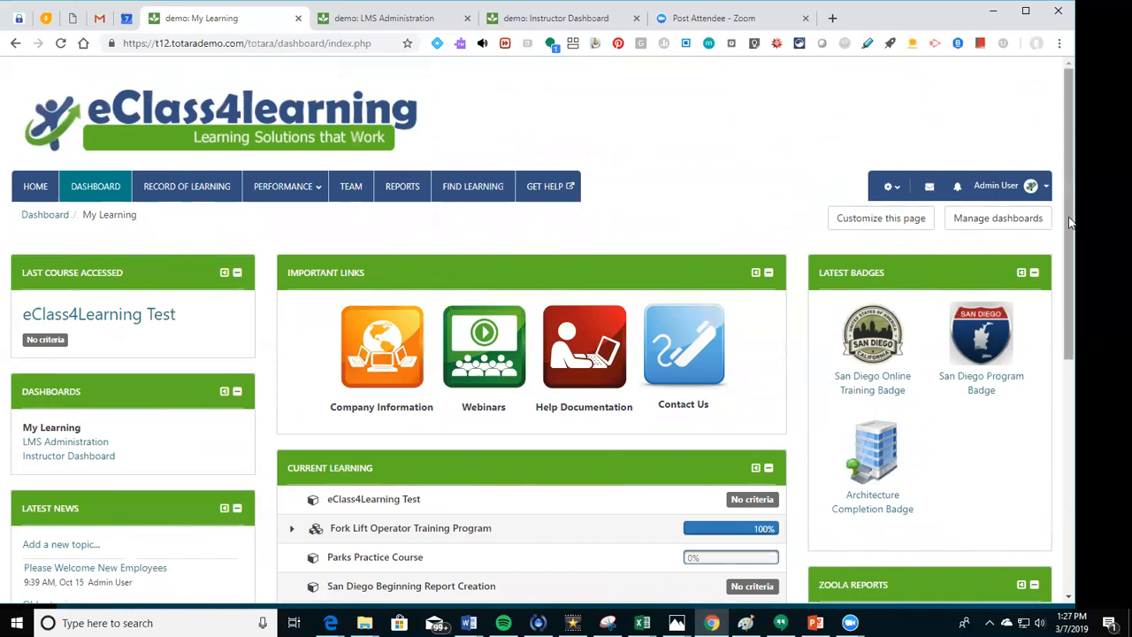
pyautogui.moveTo(1067, 224); pyautogui.dragTo(1111, 250)
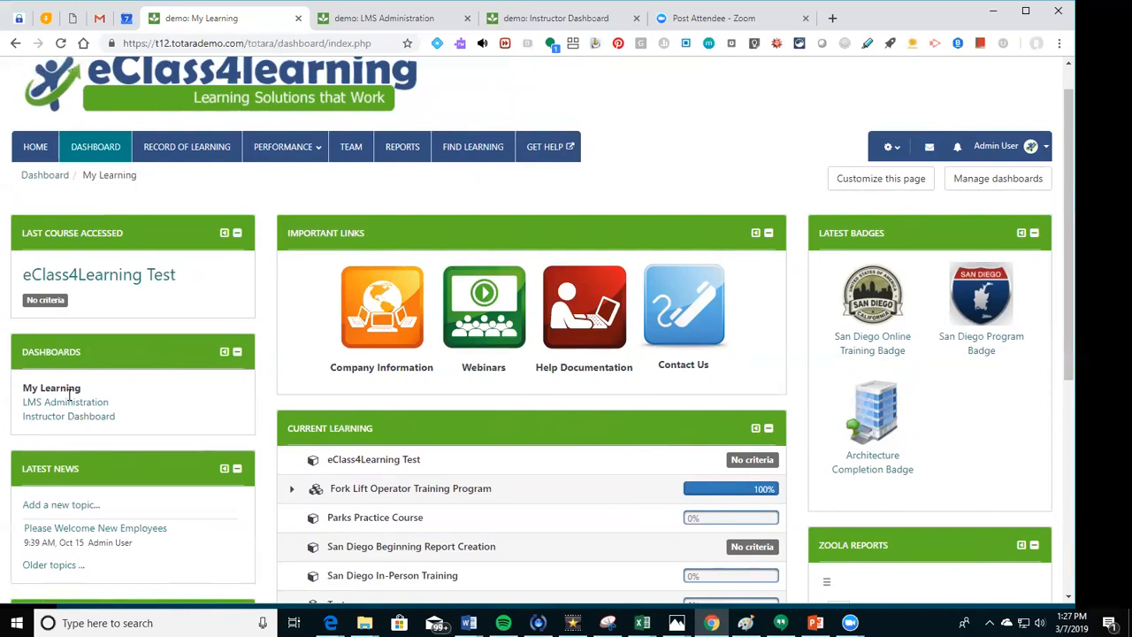
# - Switch to the LMS Administration dashboard and examine its site statistics tables and charts
pyautogui.click(349, 24)
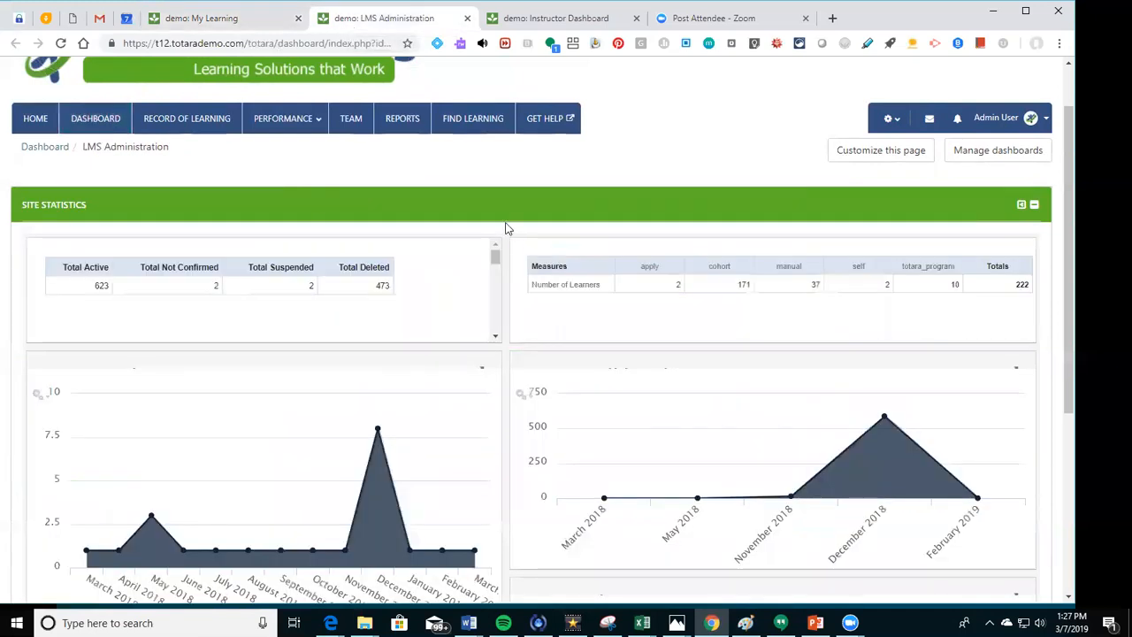
pyautogui.moveTo(1069, 146); pyautogui.dragTo(1107, 141)
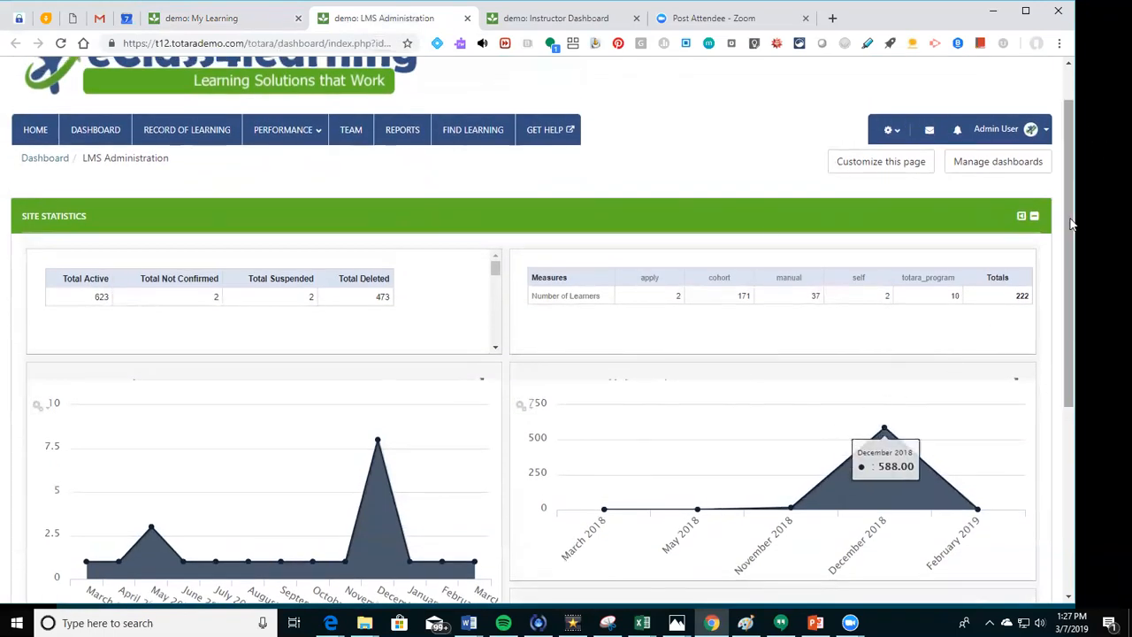
pyautogui.moveTo(1070, 225); pyautogui.dragTo(1078, 167)
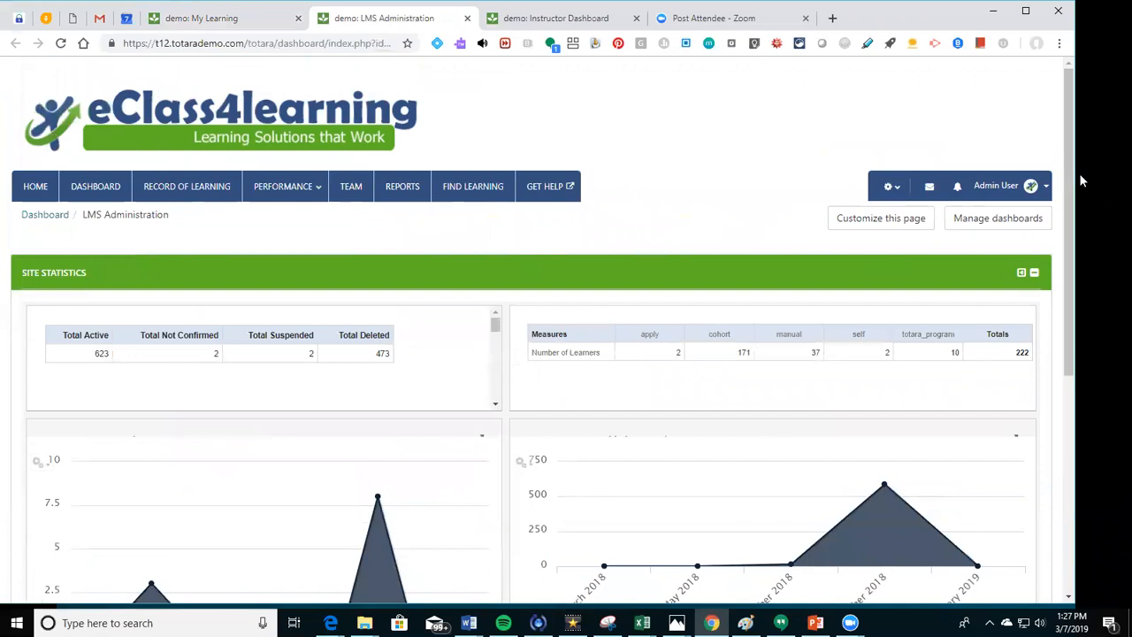
pyautogui.moveTo(1067, 227); pyautogui.dragTo(1104, 200)
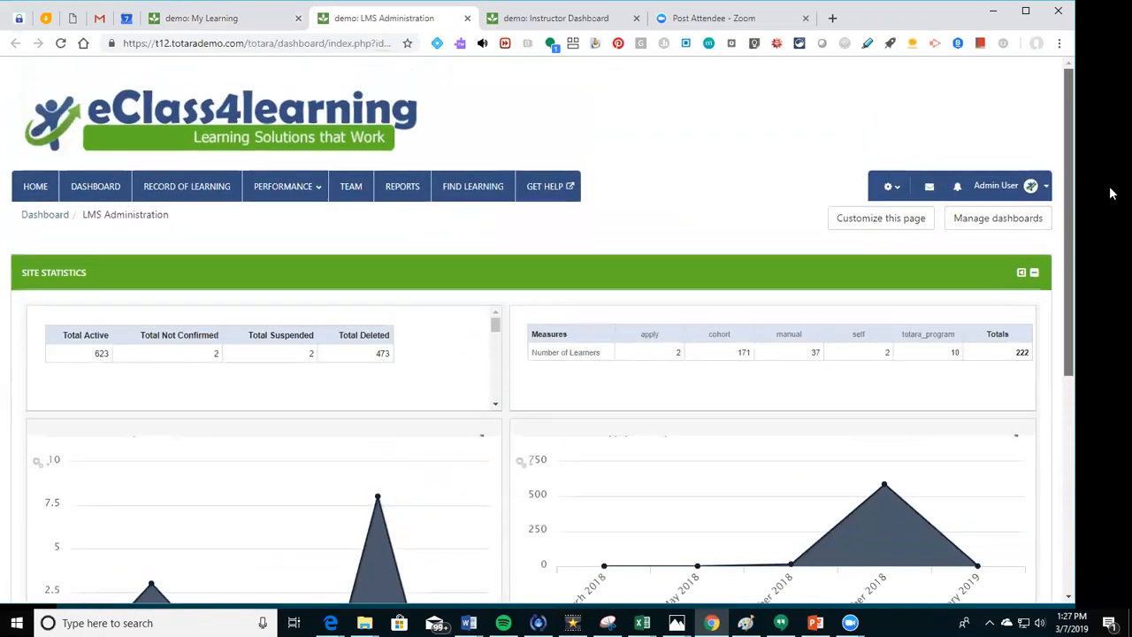
# - Switch to the Instructor Dashboard and examine its course statistics, learner list, completion chart and activity grid
pyautogui.click(225, 22)
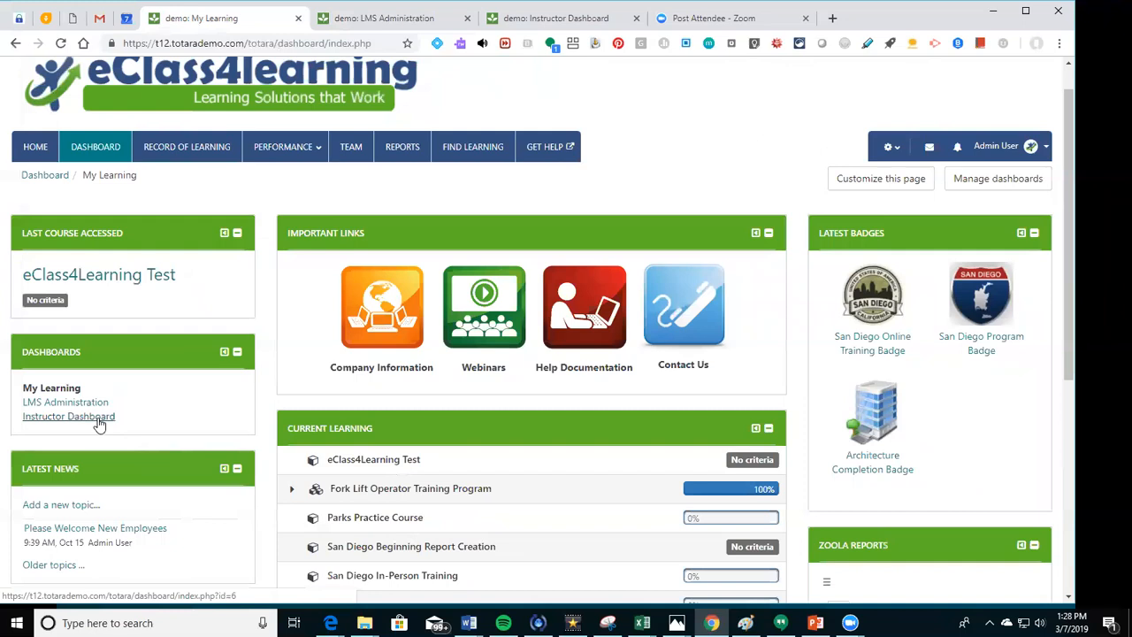
pyautogui.click(541, 19)
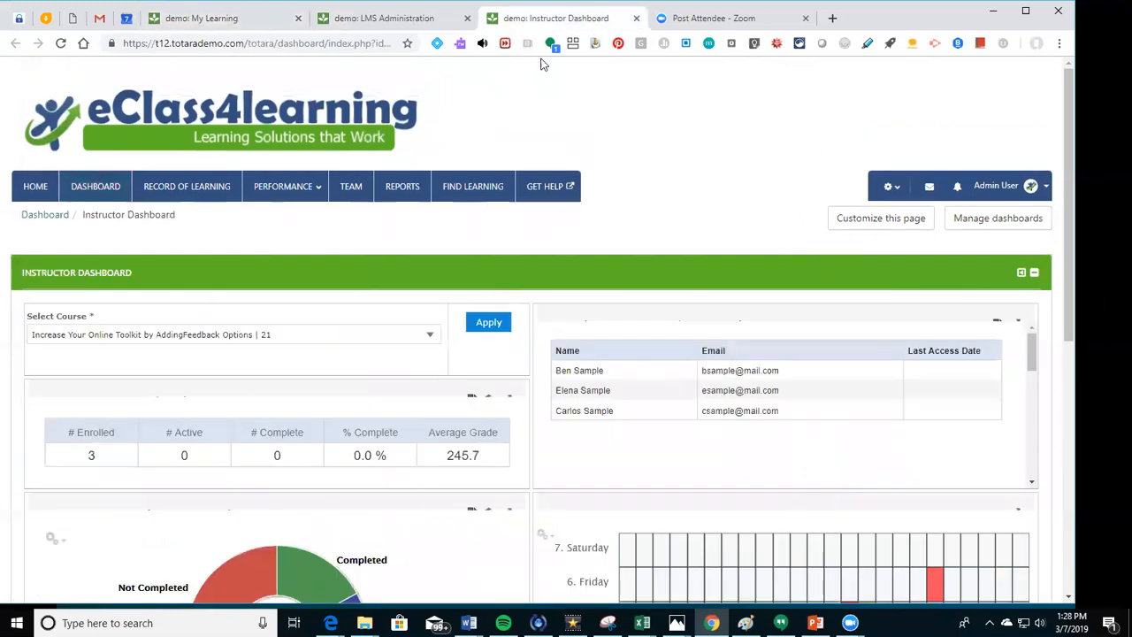
pyautogui.moveTo(1066, 101); pyautogui.dragTo(1111, 294)
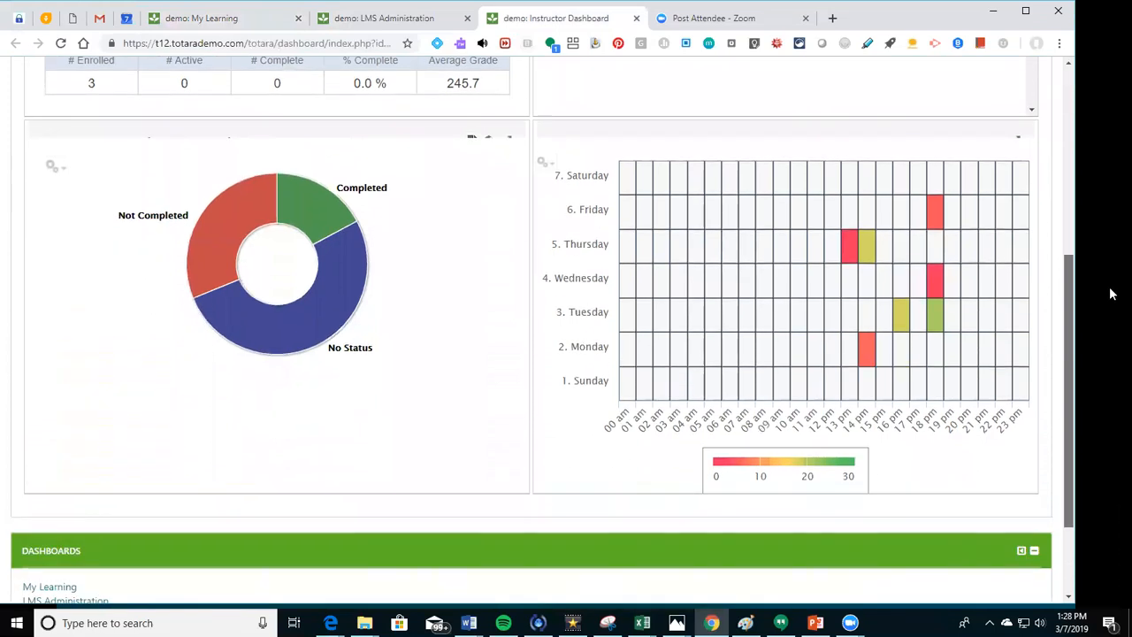
pyautogui.moveTo(1111, 294); pyautogui.dragTo(1111, 106)
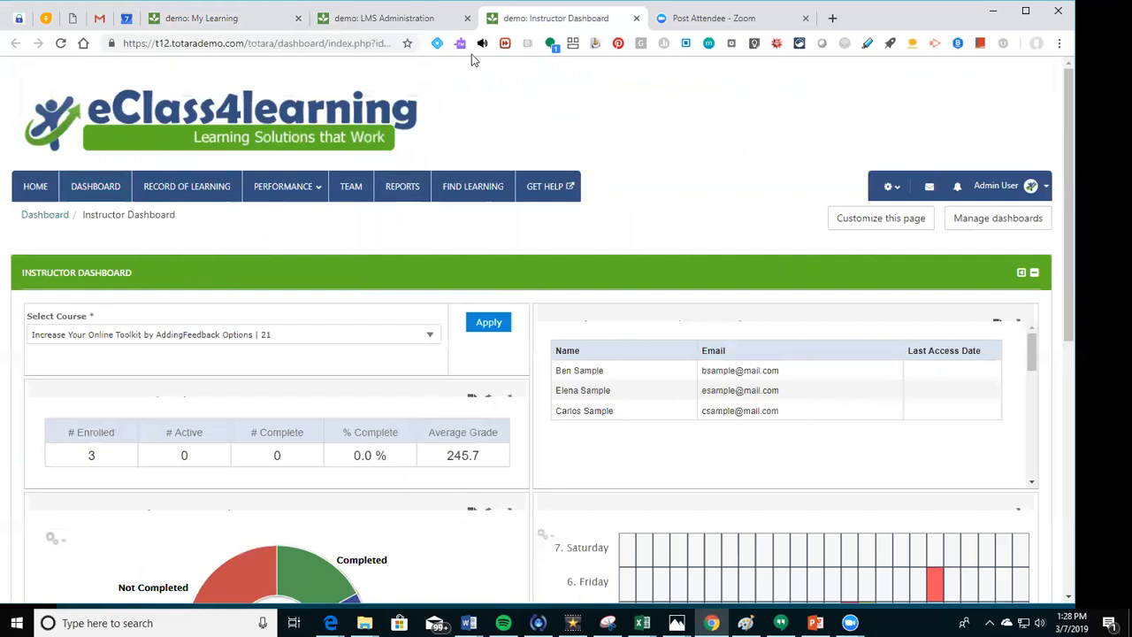
# - Go from My Learning to the dashboard management list and examine the assigned audiences in the LMS Administration dashboard's settings
pyautogui.click(221, 17)
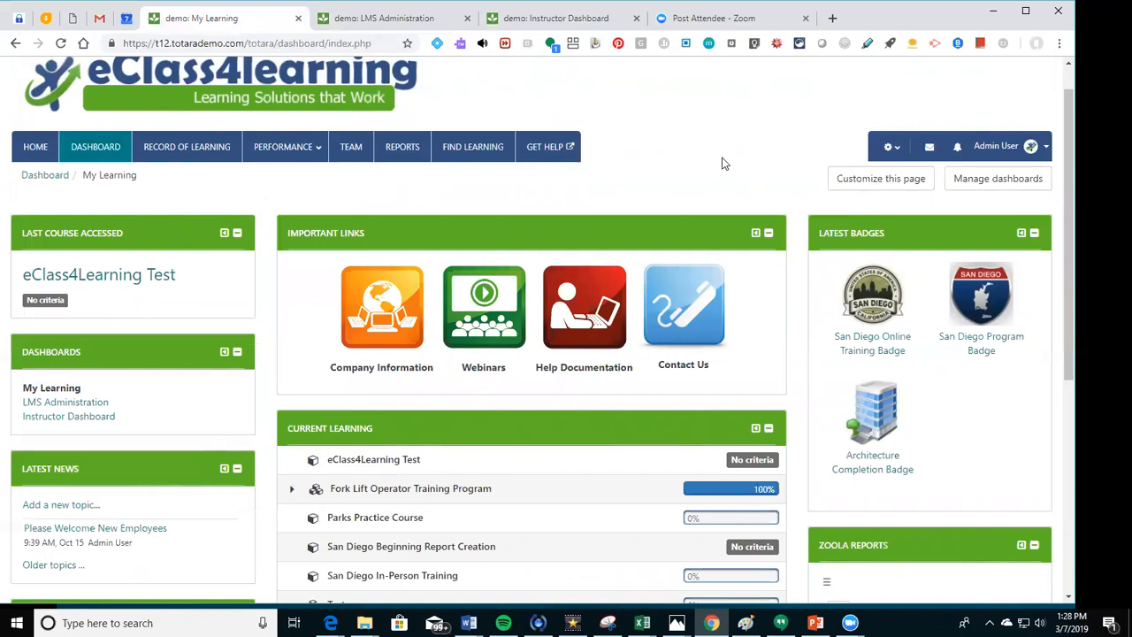
pyautogui.click(963, 186)
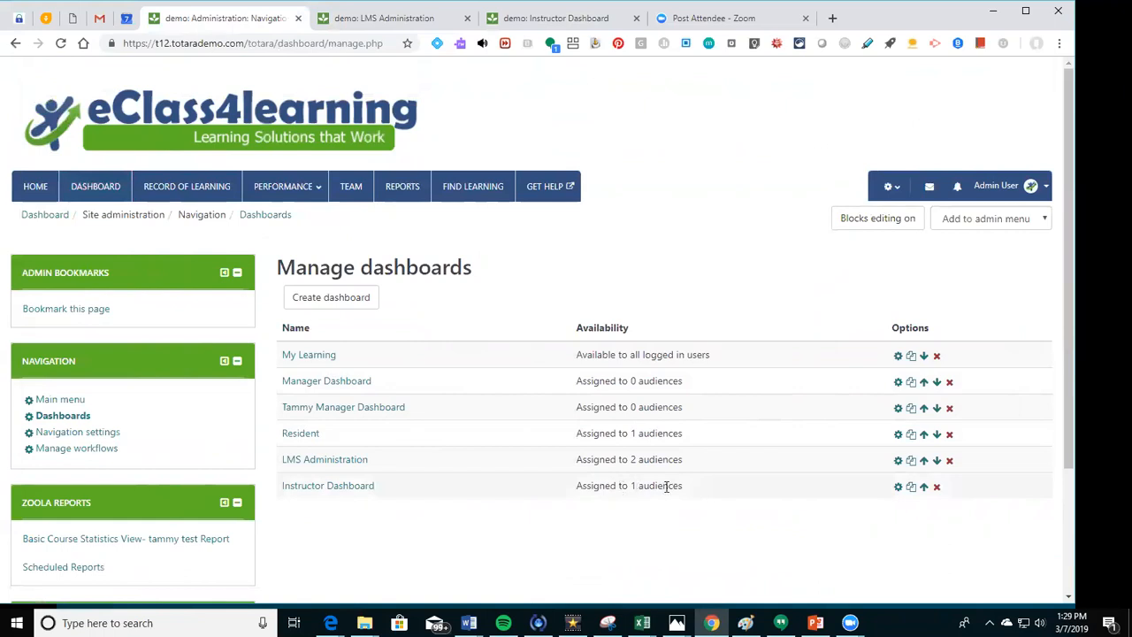
pyautogui.click(898, 461)
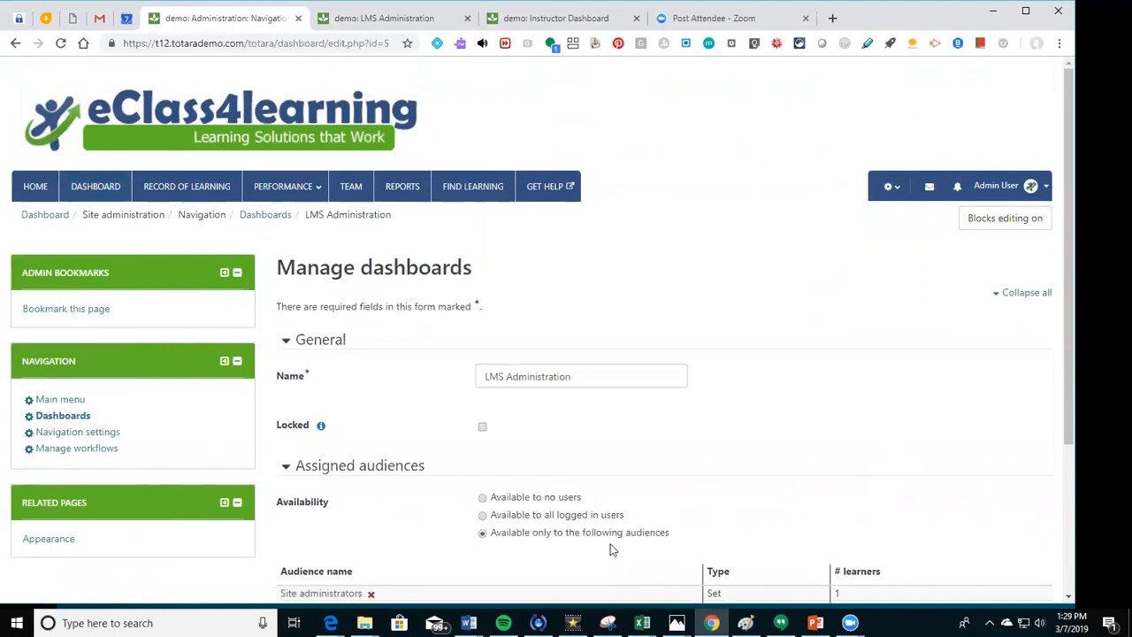
pyautogui.moveTo(1066, 328); pyautogui.dragTo(1062, 526)
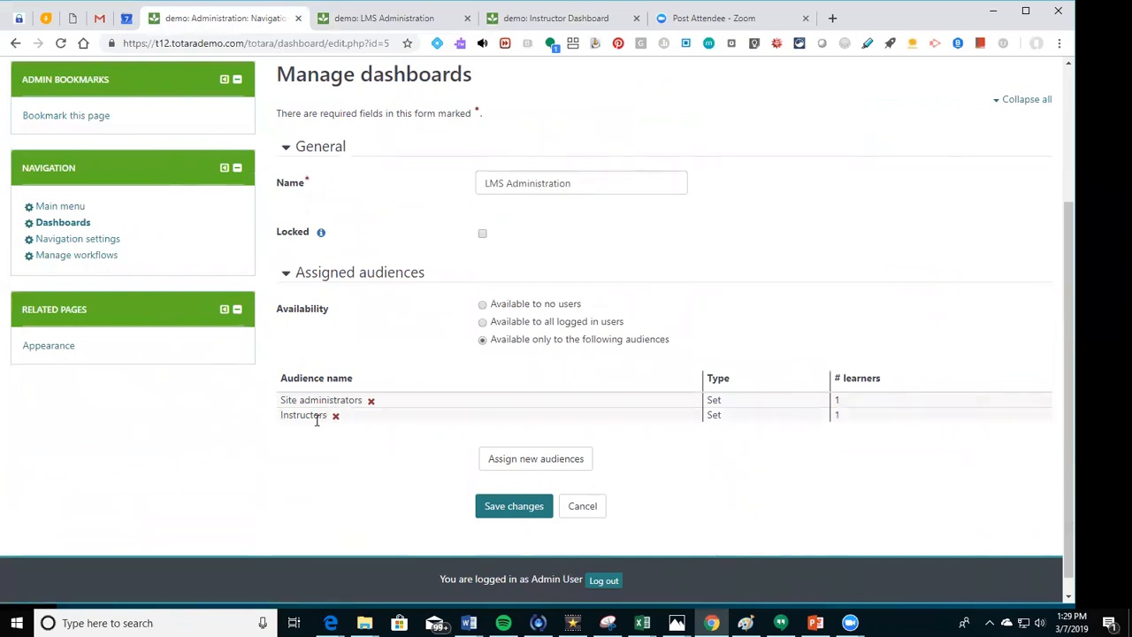
# - Save the LMS Administration dashboard settings and open the My Learning dashboard's layout
pyautogui.click(500, 516)
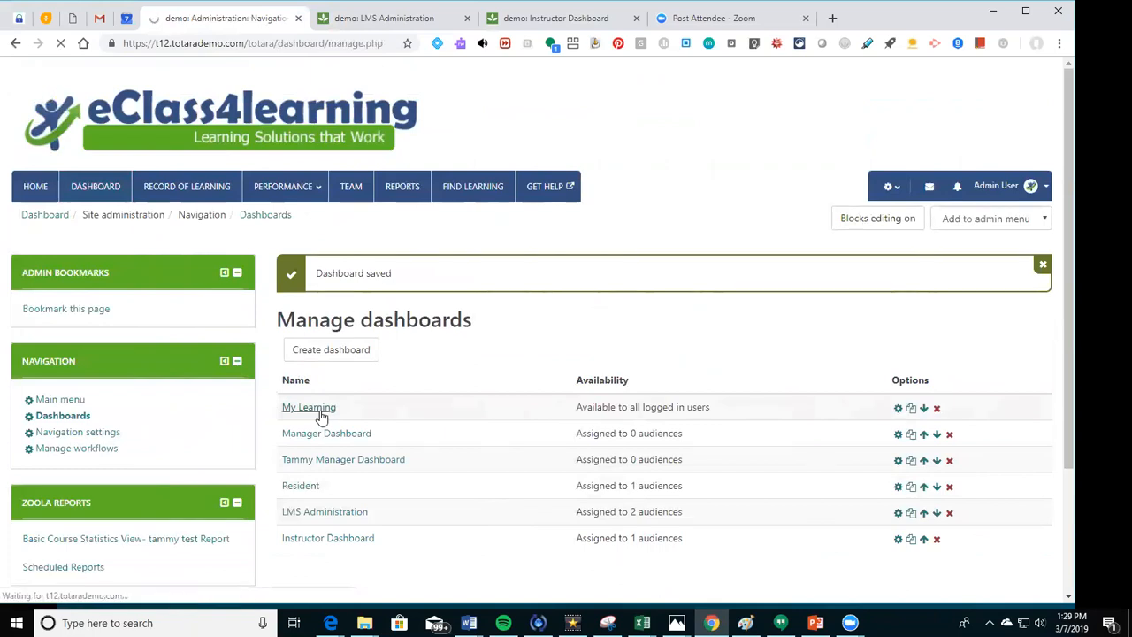
pyautogui.click(321, 416)
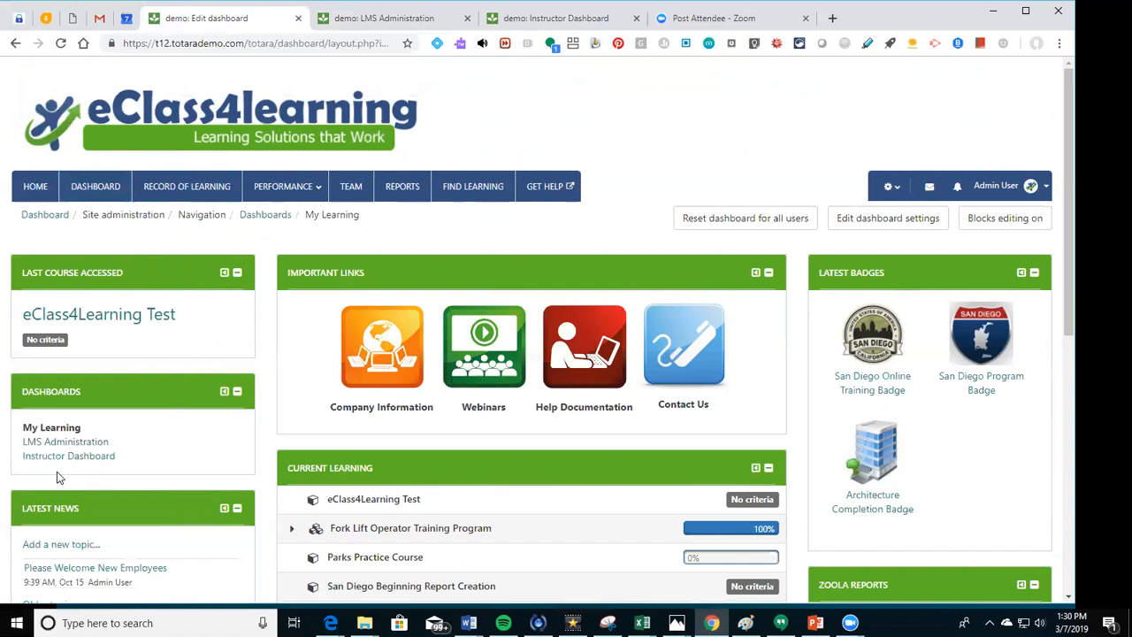
pyautogui.click(831, 18)
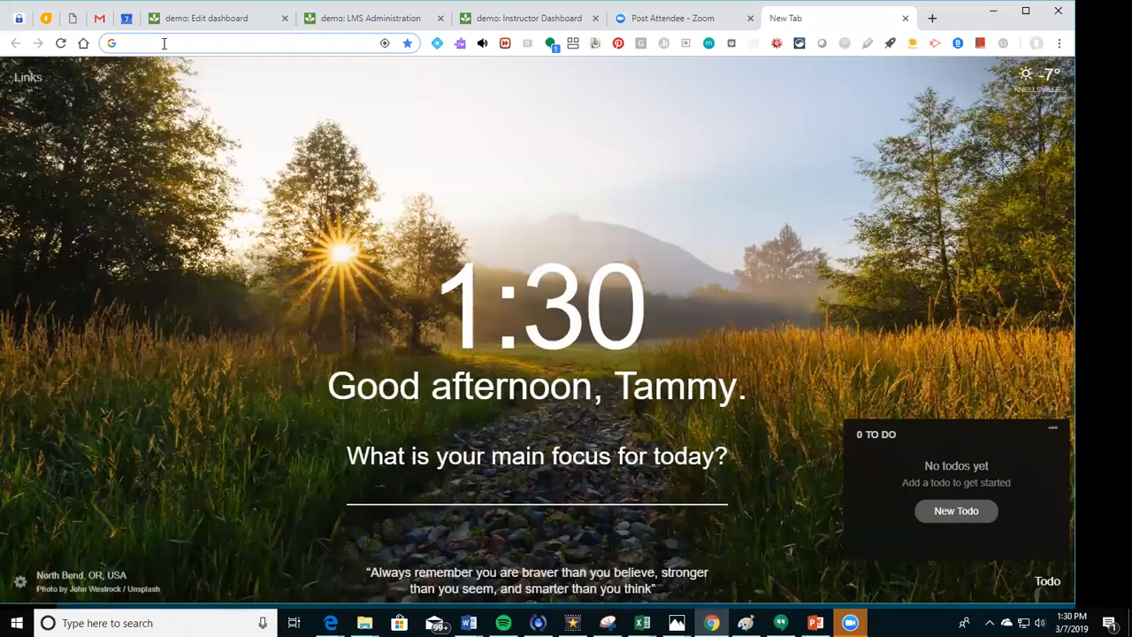
pyautogui.click(164, 43)
pyautogui.write('www.eclass4learning.com')
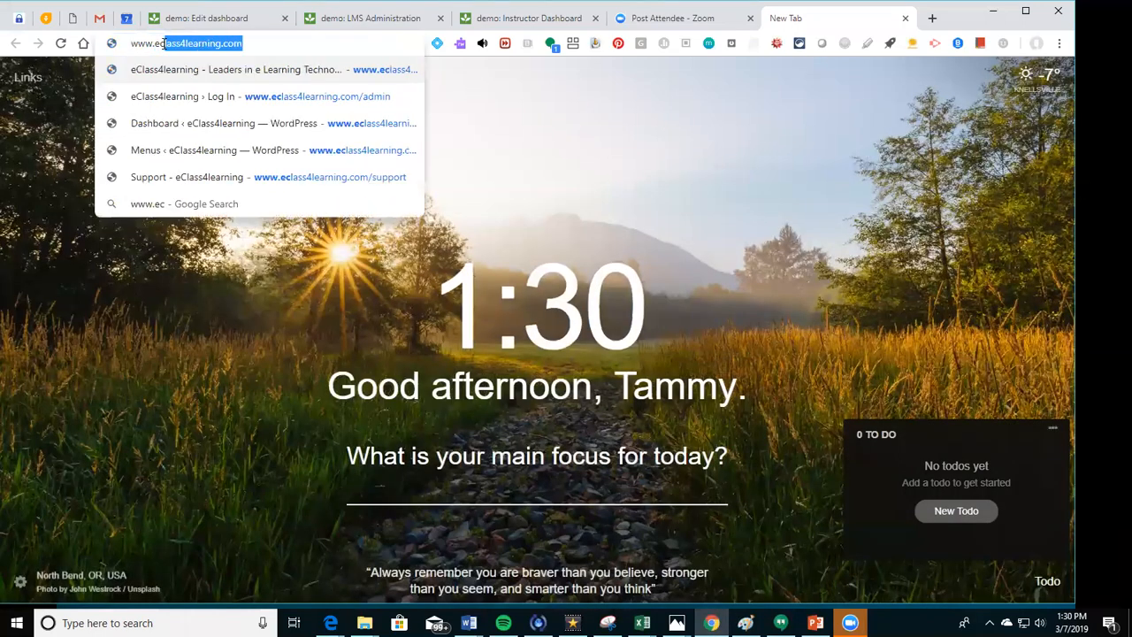
pyautogui.press('Return')
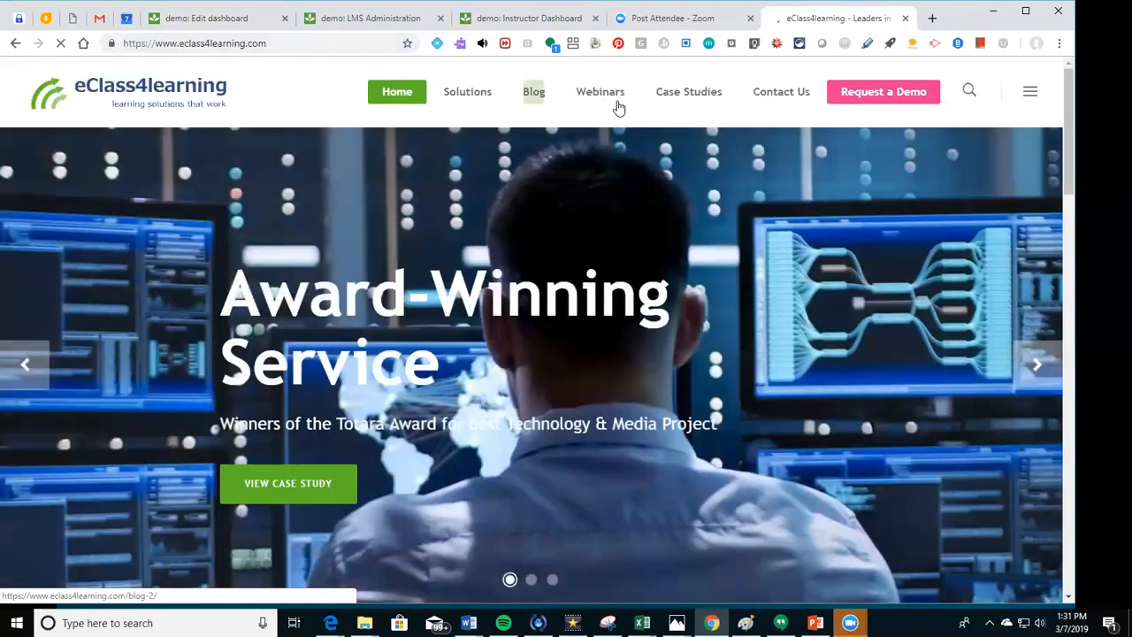
pyautogui.click(614, 97)
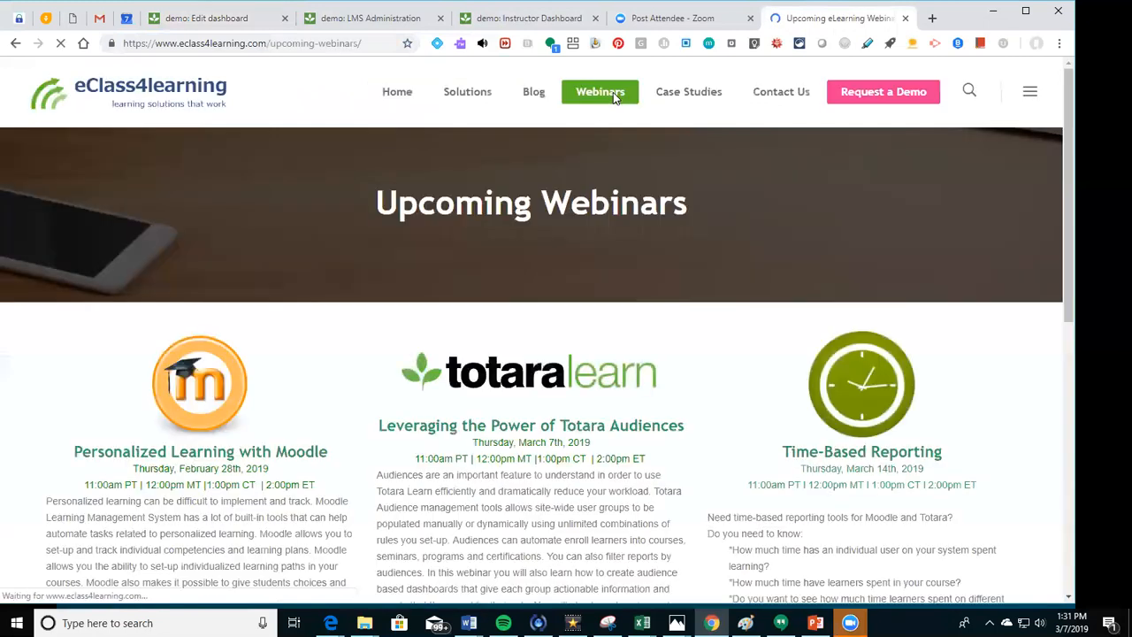
pyautogui.moveTo(1066, 226); pyautogui.dragTo(1073, 296)
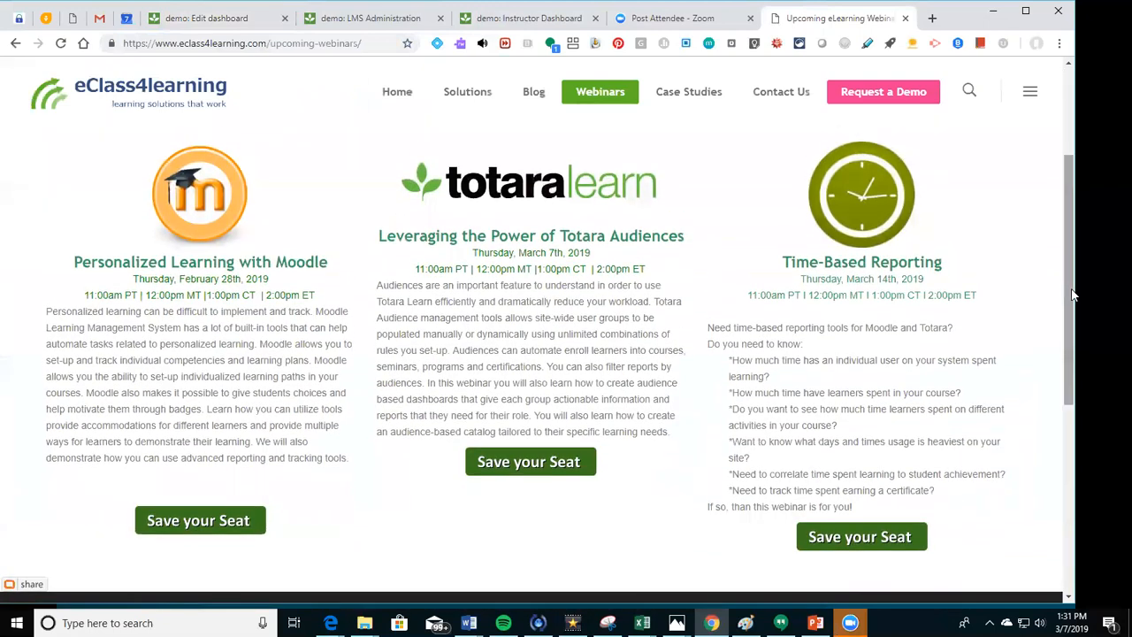